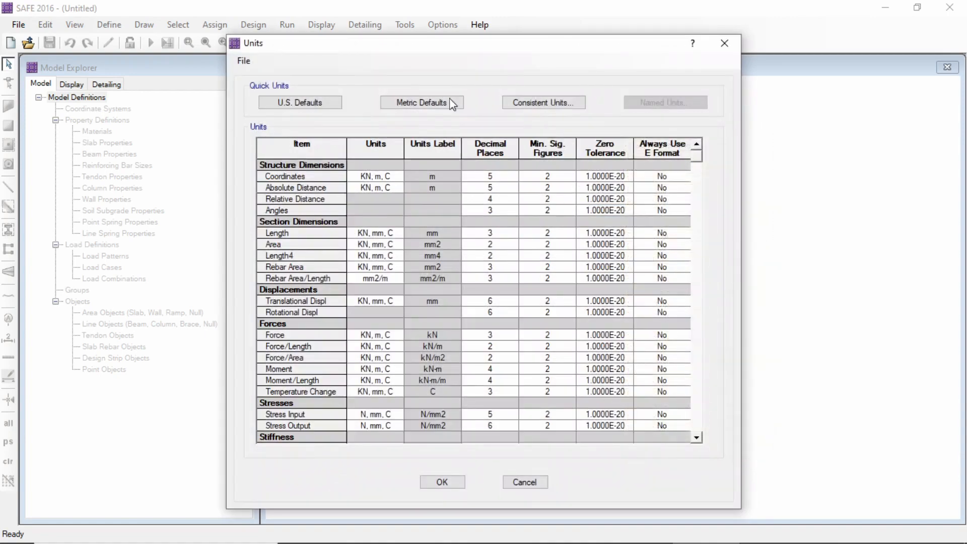
Apply the metric default units to the new model
{"action": "left_click", "coordinate": [417, 103]}
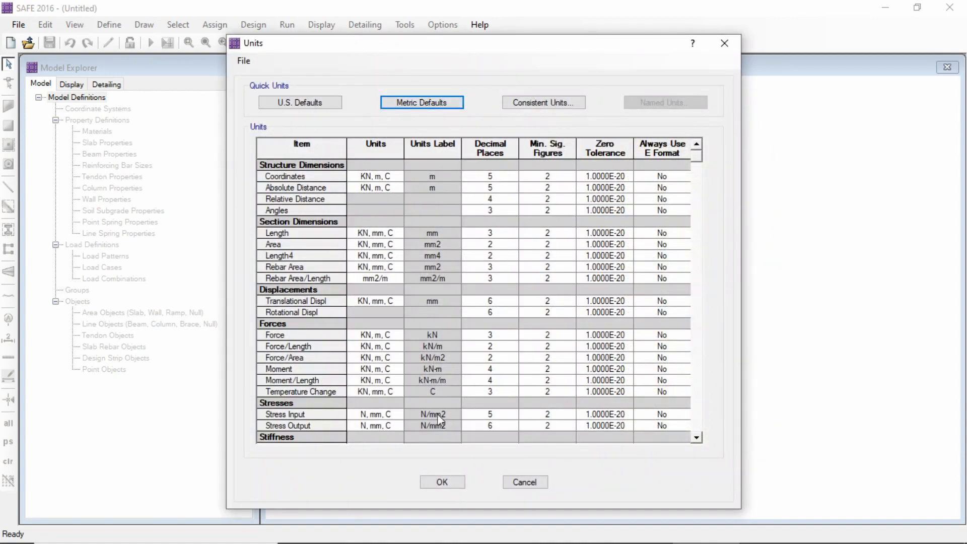
{"action": "left_click", "coordinate": [450, 482]}
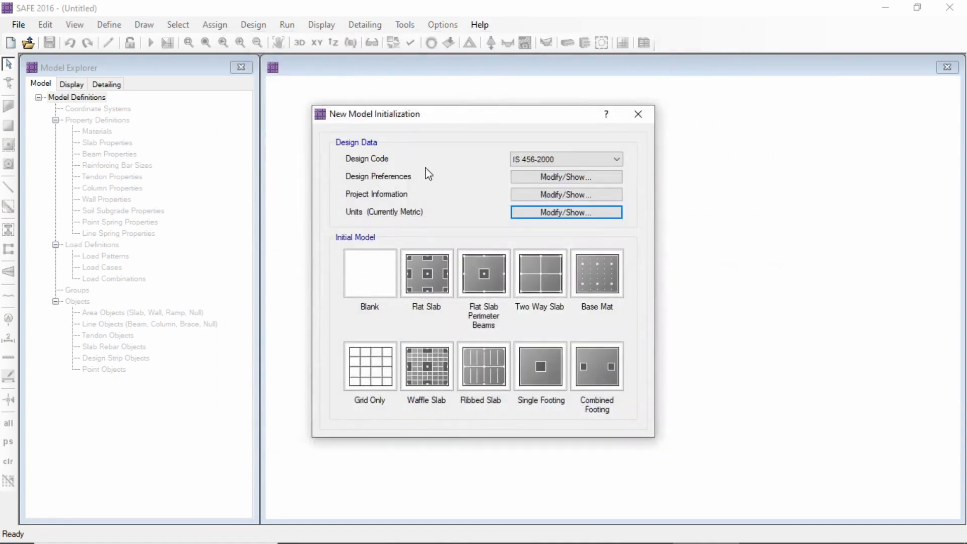
Set the slab design preferences to 50 mm clear cover at top and bottom, with a preferred bar size of 22
{"action": "left_click", "coordinate": [546, 177]}
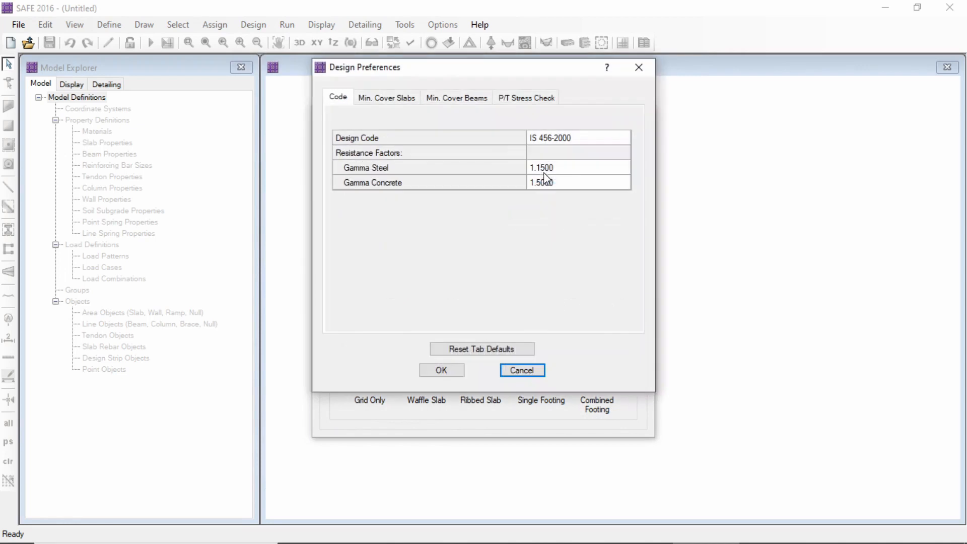
{"action": "left_click", "coordinate": [390, 99]}
{"action": "left_click", "coordinate": [584, 157]}
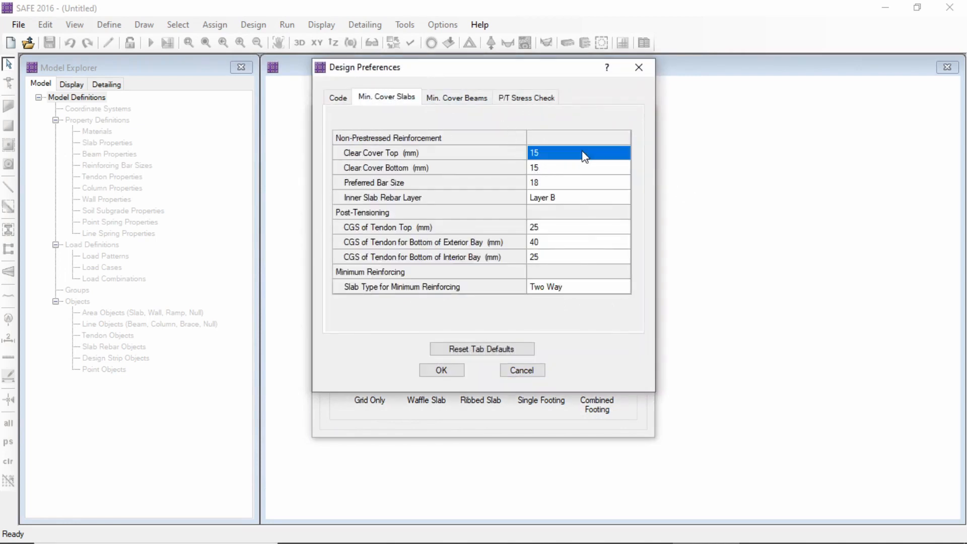
{"action": "type", "text": "50"}
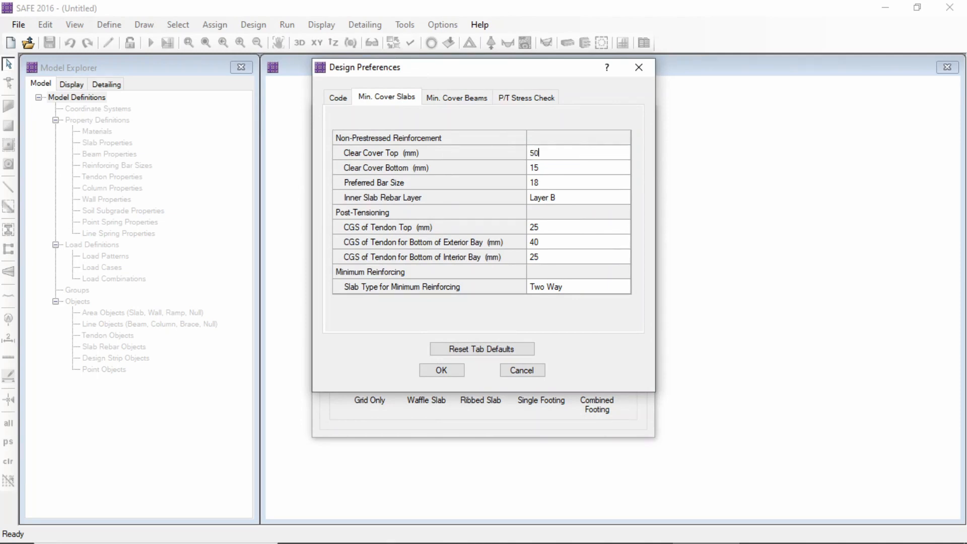
{"action": "left_click", "coordinate": [569, 172]}
{"action": "type", "text": "50"}
{"action": "left_click", "coordinate": [545, 184]}
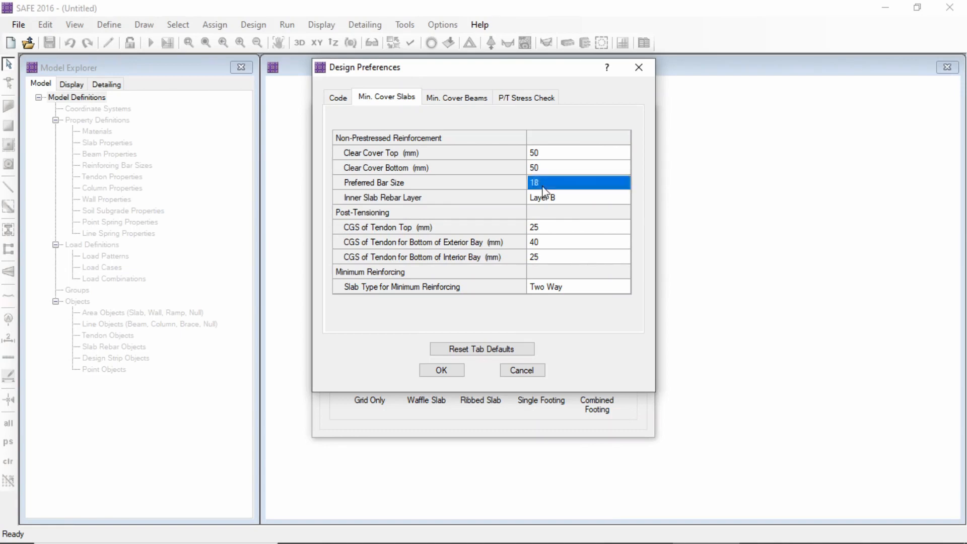
{"action": "left_click", "coordinate": [552, 184]}
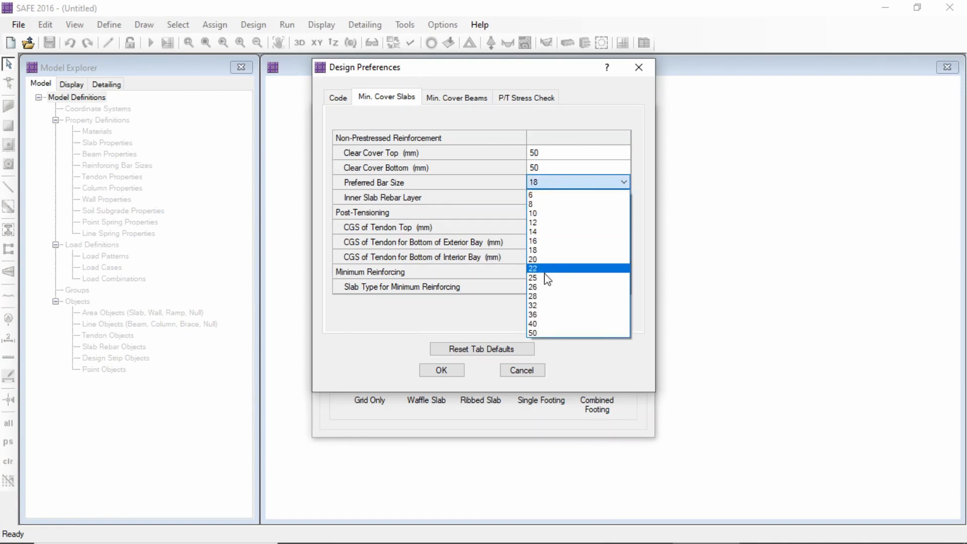
{"action": "left_click", "coordinate": [545, 271]}
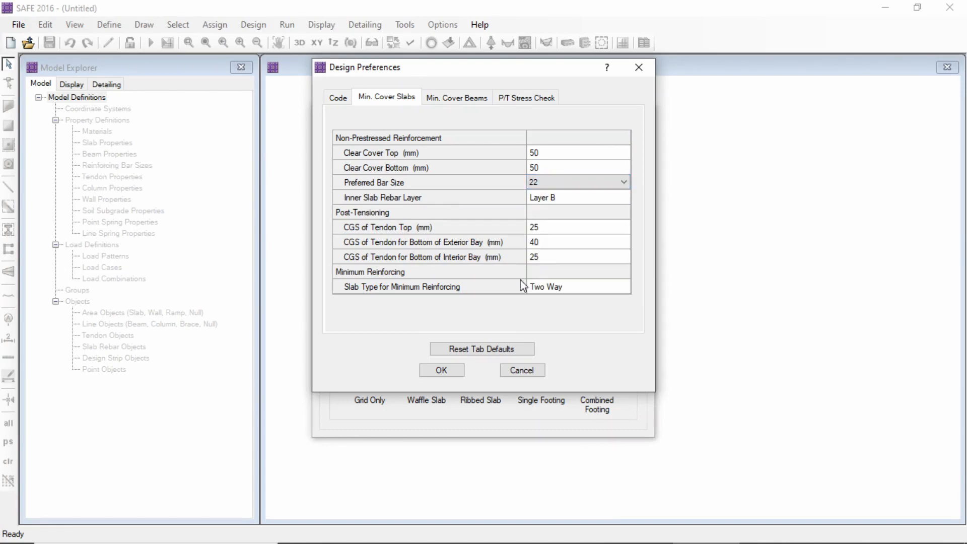
{"action": "left_click", "coordinate": [452, 369]}
Review the client, project and company fields in the project information
{"action": "left_click", "coordinate": [548, 198]}
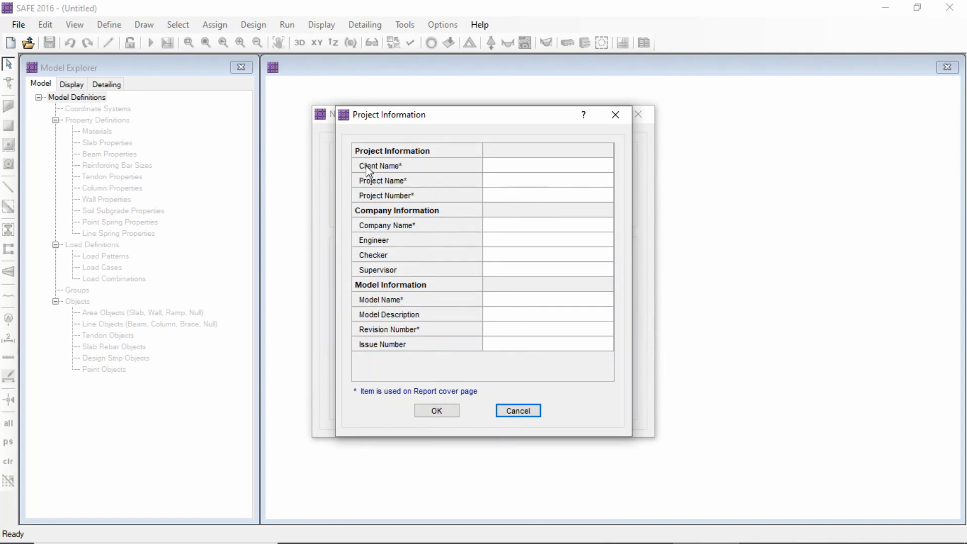
{"action": "left_click", "coordinate": [507, 168]}
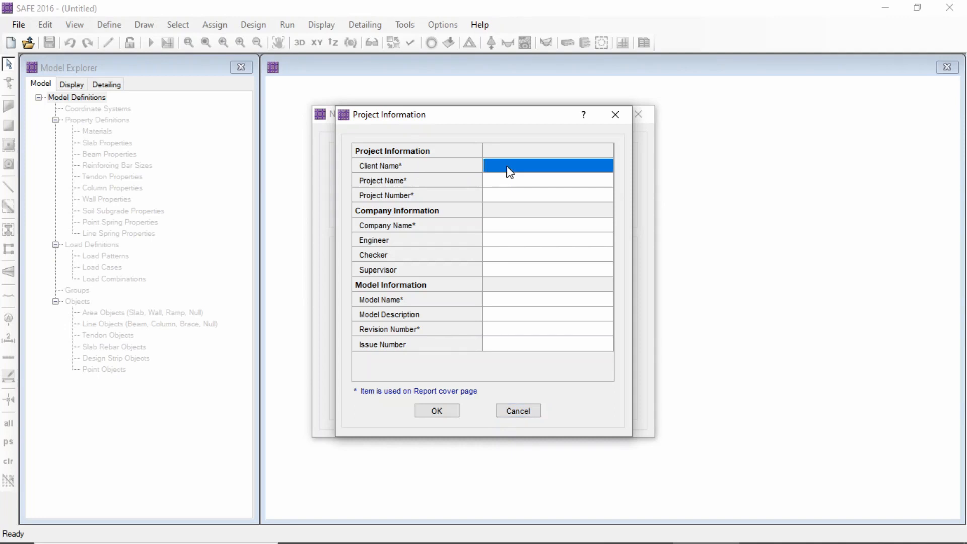
{"action": "left_click", "coordinate": [506, 186]}
{"action": "left_click", "coordinate": [504, 197]}
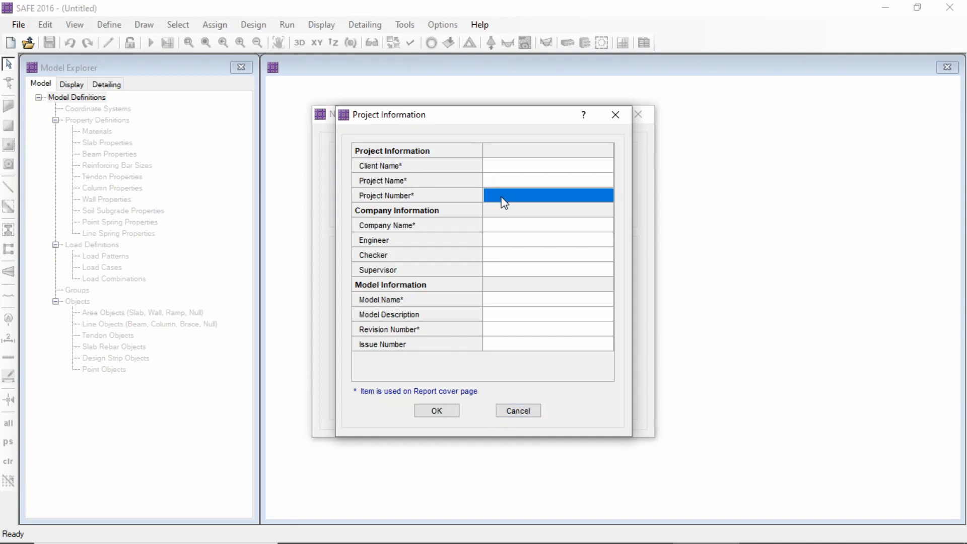
{"action": "left_click", "coordinate": [509, 227]}
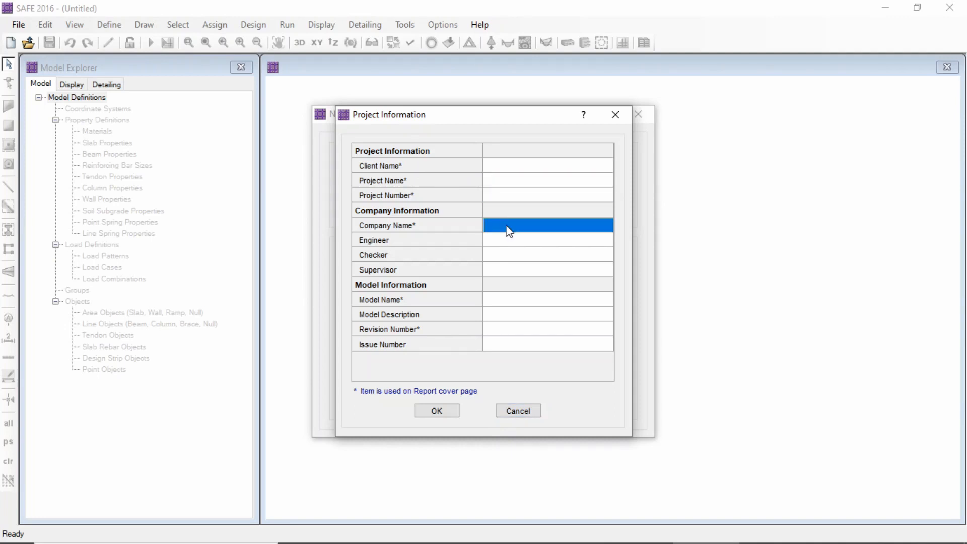
{"action": "left_click", "coordinate": [442, 414]}
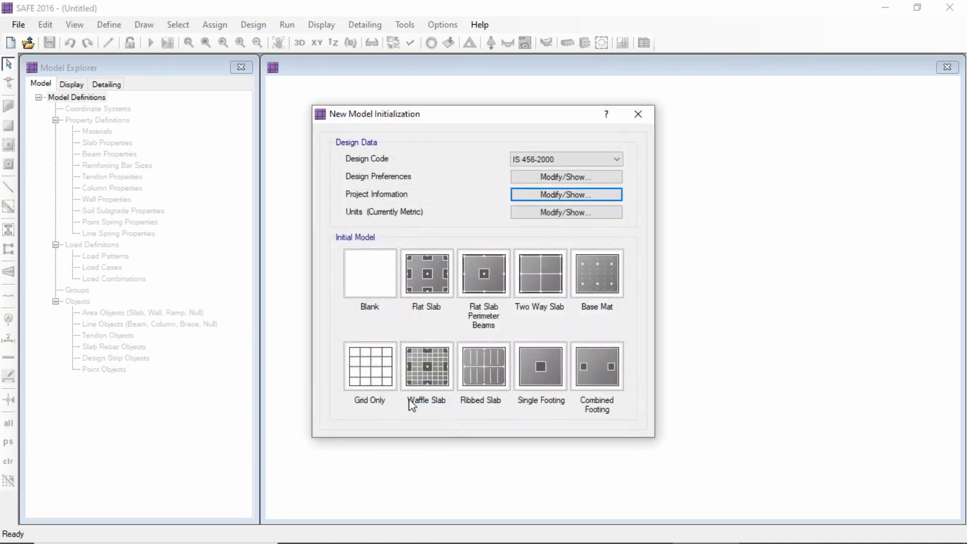
Start a grid-only model with 19 grid lines in the X direction and 19 in the Y direction
{"action": "left_click", "coordinate": [373, 373]}
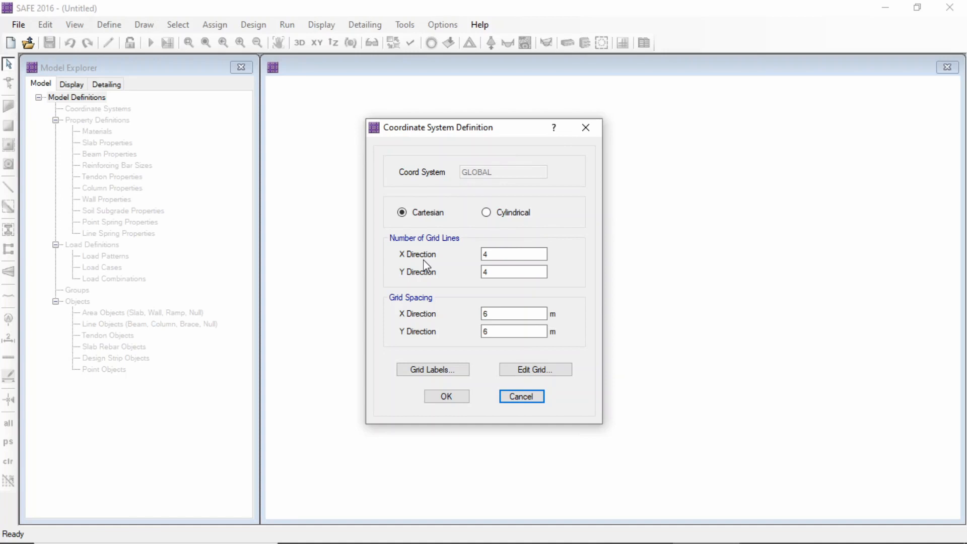
{"action": "left_click", "coordinate": [489, 254]}
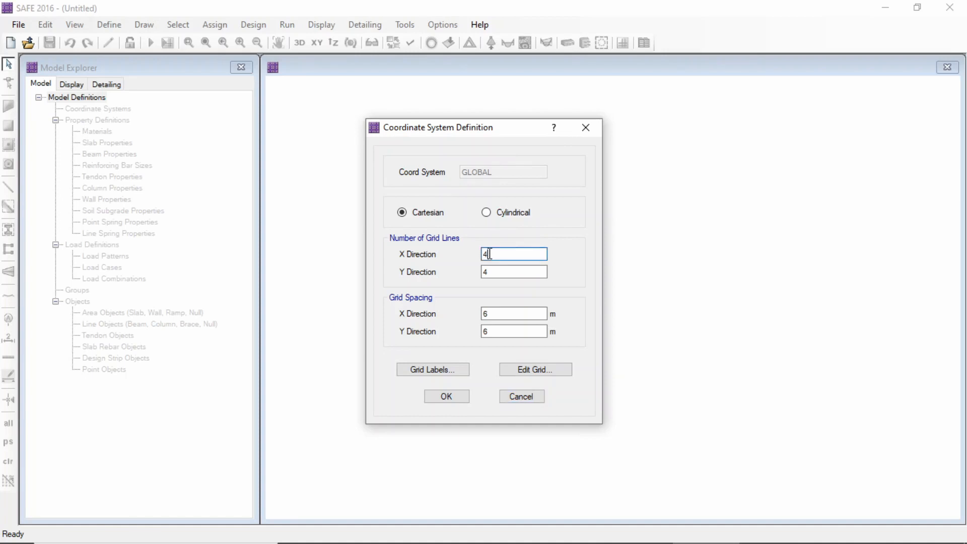
{"action": "key", "text": "BackSpace"}
{"action": "type", "text": "19"}
{"action": "left_click", "coordinate": [489, 271]}
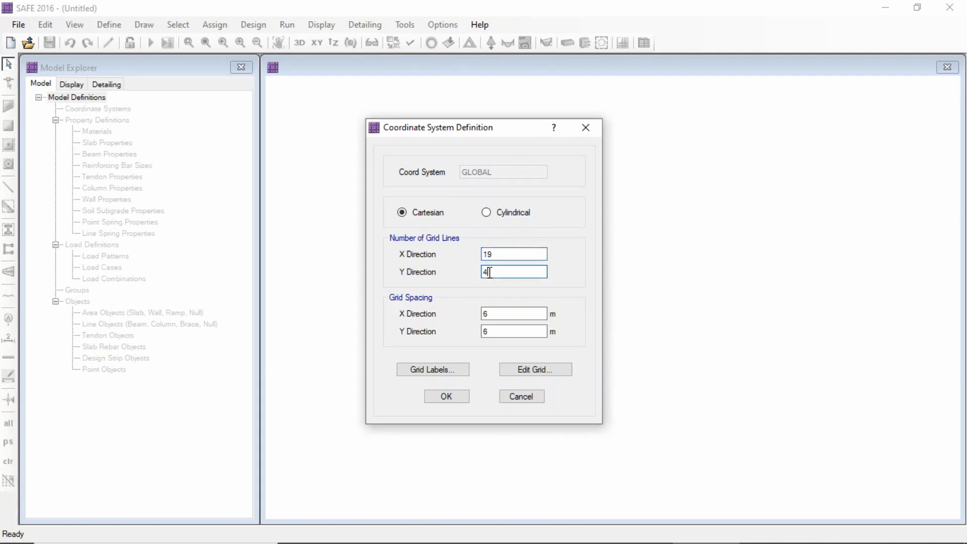
{"action": "key", "text": "BackSpace"}
{"action": "type", "text": "19"}
Set the grid spacing to 1 m in both X and Y directions and generate the grid
{"action": "left_click", "coordinate": [490, 312]}
{"action": "key", "text": "BackSpace"}
{"action": "type", "text": "1"}
{"action": "left_click", "coordinate": [491, 332]}
{"action": "key", "text": "BackSpace"}
{"action": "type", "text": "1"}
{"action": "left_click", "coordinate": [443, 396]}
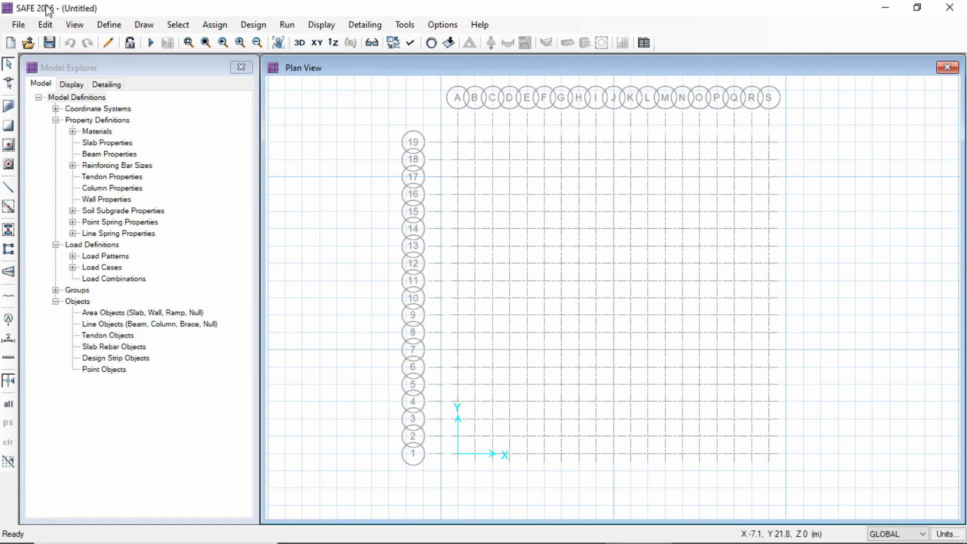
Add a new material named M40 with the material type Concrete
{"action": "left_click", "coordinate": [107, 25]}
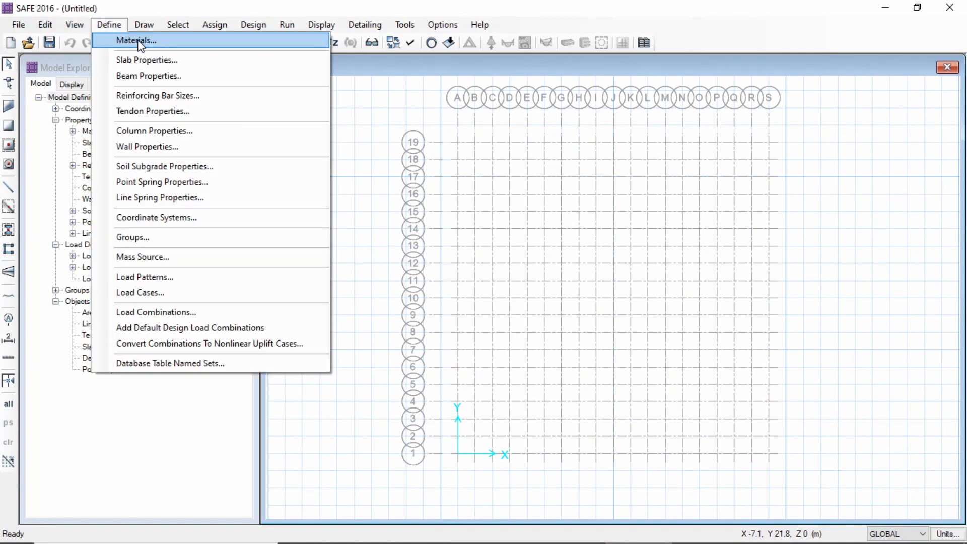
{"action": "left_click", "coordinate": [139, 43]}
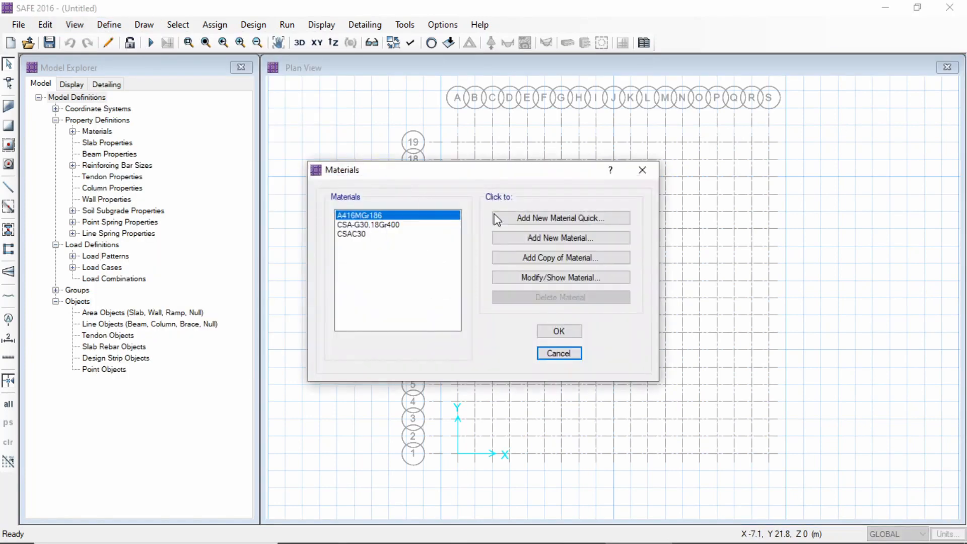
{"action": "left_click", "coordinate": [556, 237]}
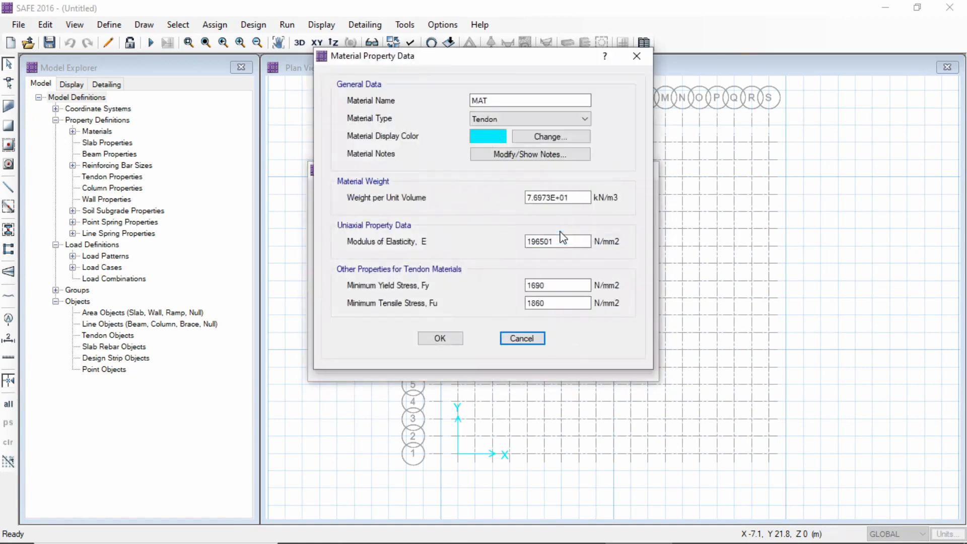
{"action": "left_click", "coordinate": [523, 100]}
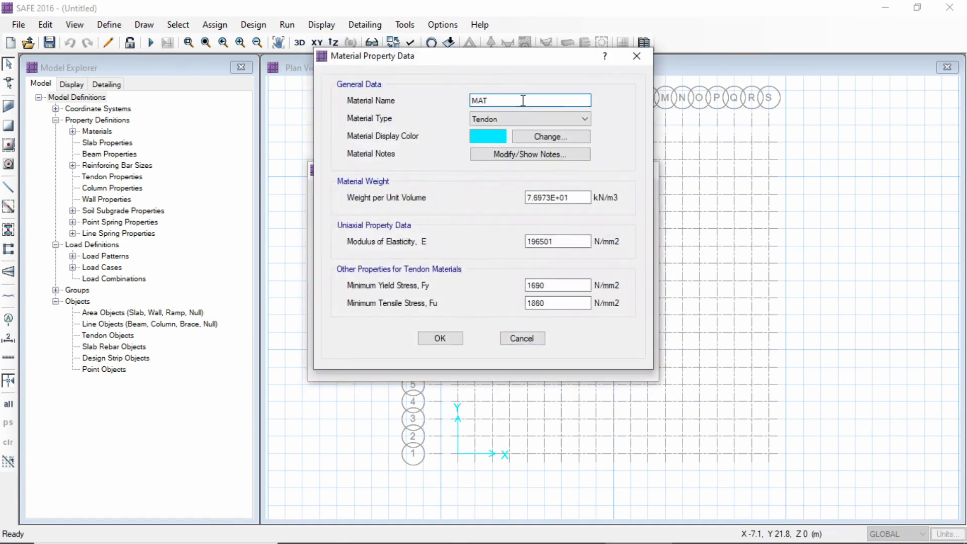
{"action": "key", "text": "BackSpace"}
{"action": "key", "text": "BackSpace"}
{"action": "key", "text": "BackSpace"}
{"action": "type", "text": "M40"}
{"action": "left_click", "coordinate": [564, 119]}
{"action": "left_click", "coordinate": [559, 137]}
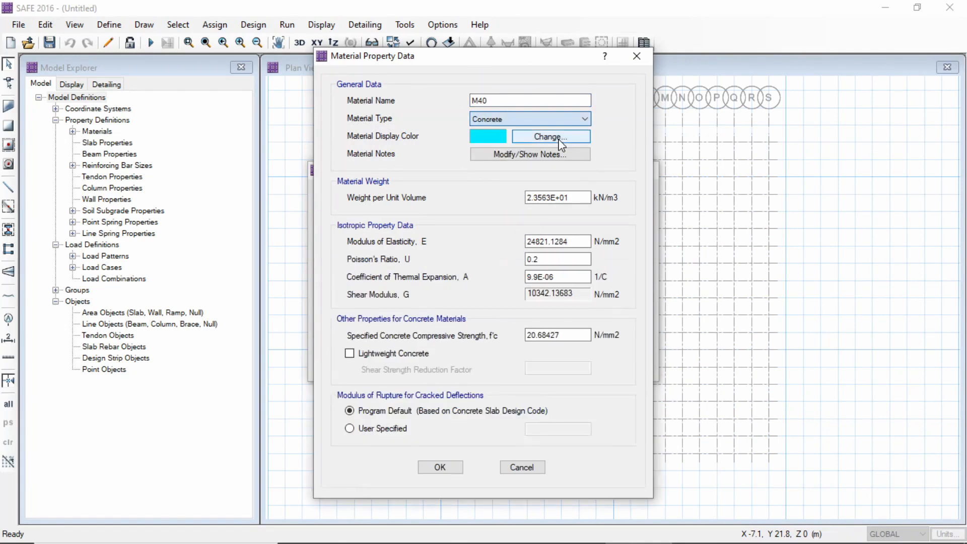
Set the M40 concrete's weight per unit volume to 25 kN/m3
{"action": "left_click", "coordinate": [579, 197]}
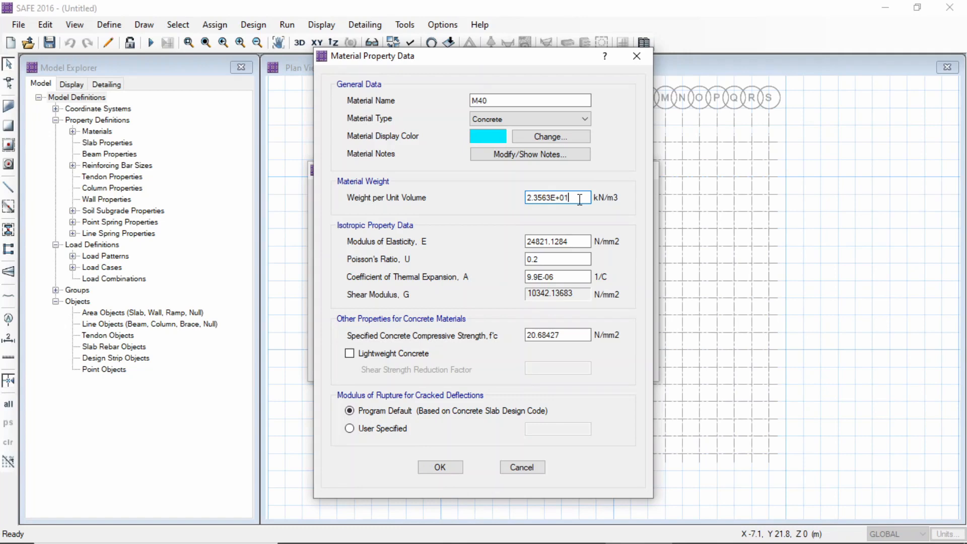
{"action": "key", "text": "BackSpace"}
{"action": "key", "text": "BackSpace"}
{"action": "key", "text": "BackSpace"}
{"action": "key", "text": "BackSpace"}
{"action": "key", "text": "BackSpace"}
{"action": "key", "text": "BackSpace"}
{"action": "key", "text": "BackSpace"}
{"action": "key", "text": "BackSpace"}
{"action": "key", "text": "BackSpace"}
{"action": "key", "text": "BackSpace"}
{"action": "type", "text": "25"}
Set the M40 concrete's modulus of elasticity to 31622.7 N/mm2
{"action": "left_click", "coordinate": [579, 245]}
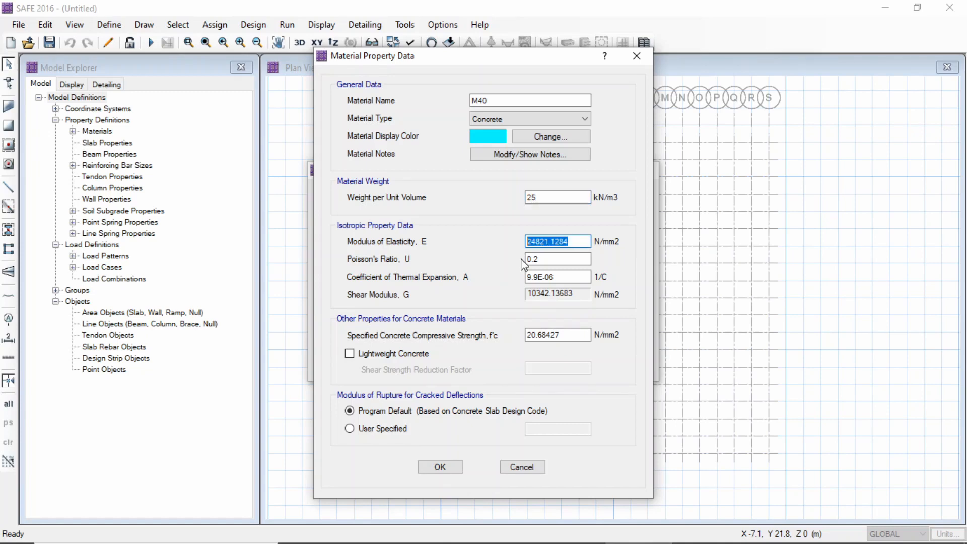
{"action": "key", "text": "BackSpace"}
{"action": "type", "text": "31622.7"}
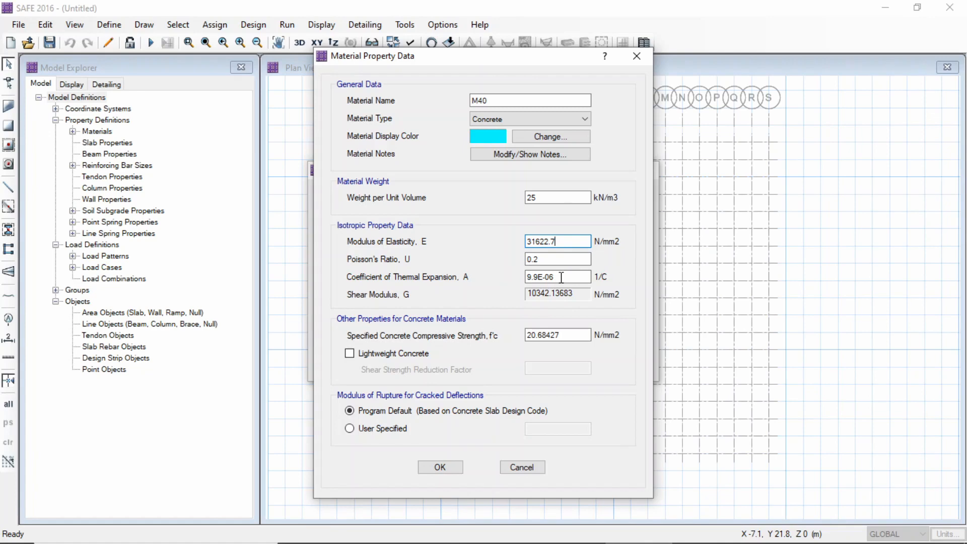
Give the M40 concrete a thermal expansion coefficient of 0.0000055 and a compressive strength of 40 N/mm2, and save the material
{"action": "left_click", "coordinate": [560, 277]}
{"action": "type", "text": "0.000"}
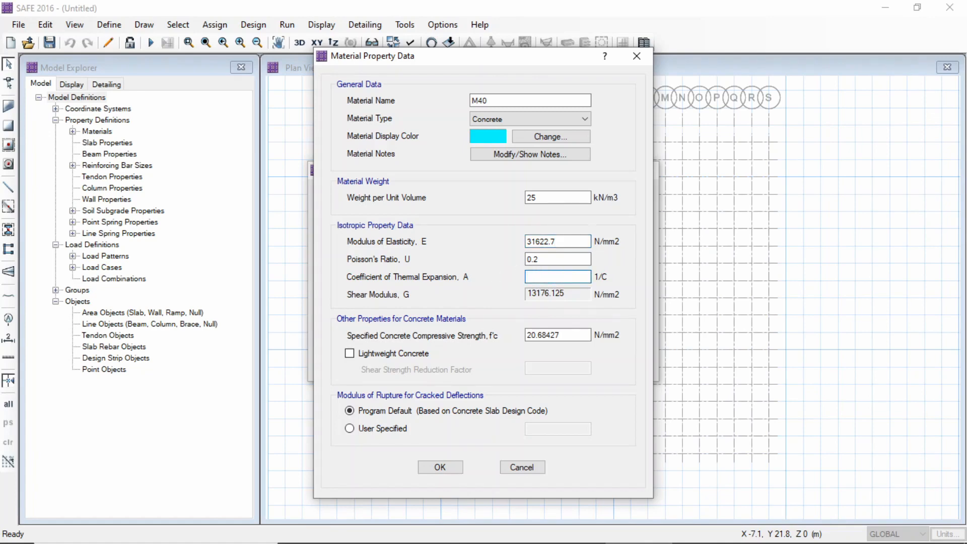
{"action": "type", "text": "0055"}
{"action": "key", "text": "Tab"}
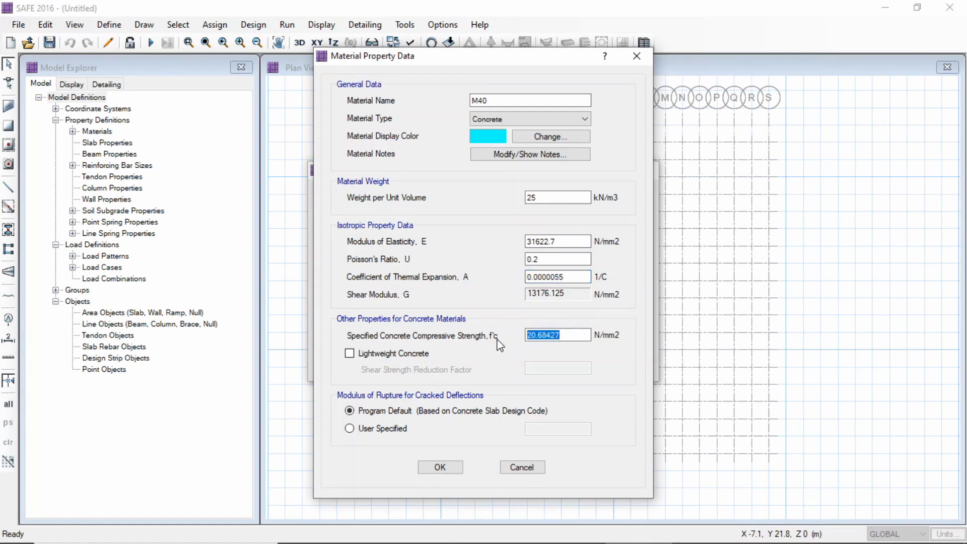
{"action": "key", "text": "BackSpace"}
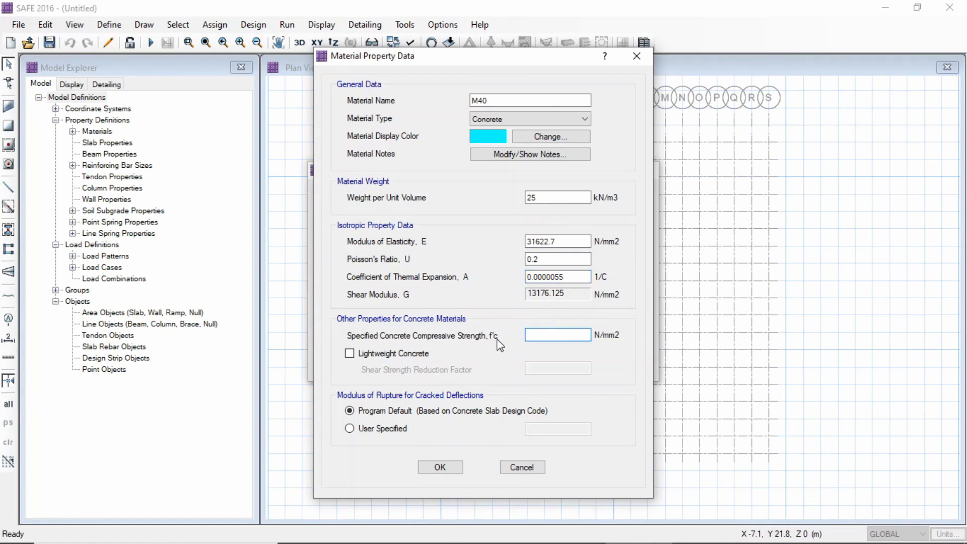
{"action": "type", "text": "40"}
{"action": "left_click", "coordinate": [448, 467]}
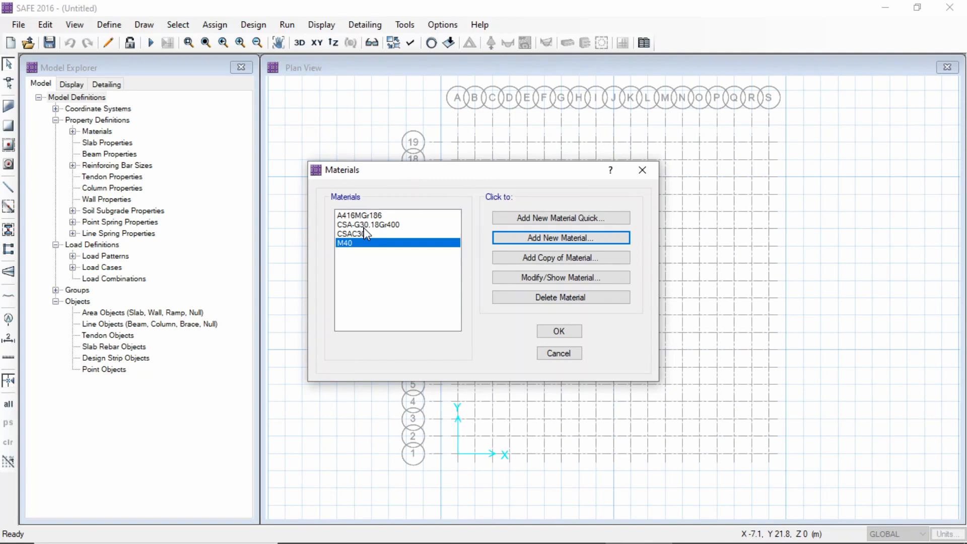
Add another new material named HYSD 500 with the material type Rebar
{"action": "left_click", "coordinate": [558, 239]}
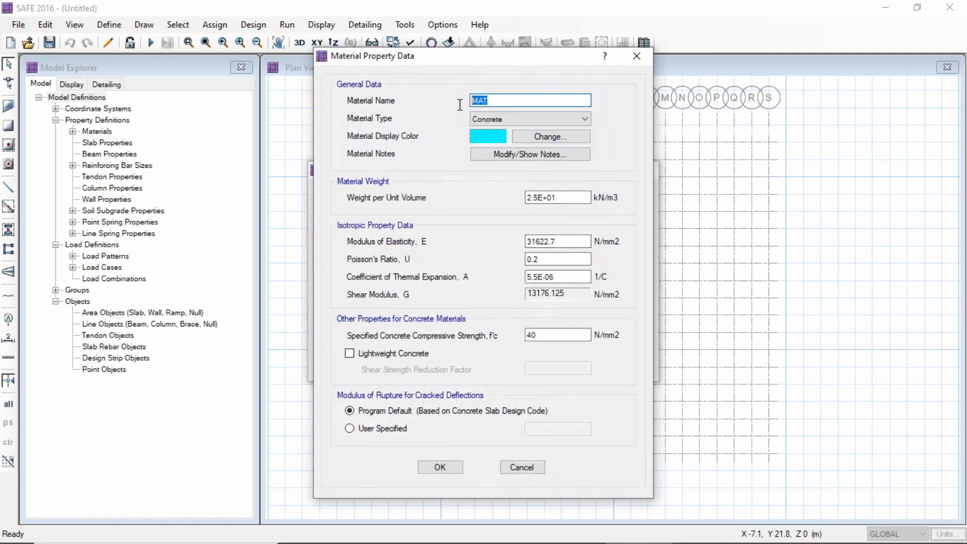
{"action": "key", "text": "BackSpace"}
{"action": "type", "text": "HYSD 500"}
{"action": "left_click", "coordinate": [529, 118]}
{"action": "left_click", "coordinate": [518, 151]}
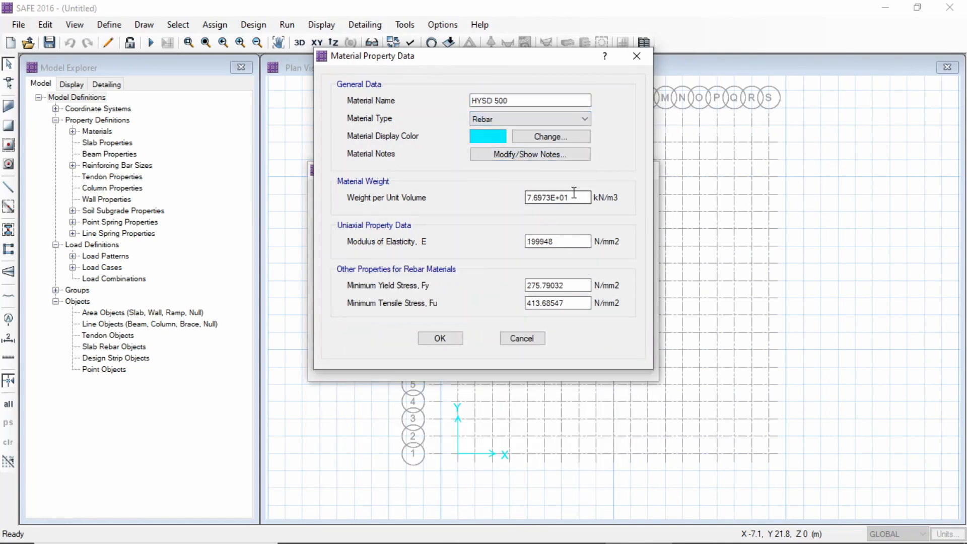
Set the HYSD 500 rebar's weight per unit volume to 77 kN/m3 and its modulus of elasticity to 200000 N/mm2
{"action": "left_click_drag", "start_coordinate": [578, 198], "coordinate": [501, 198]}
{"action": "key", "text": "BackSpace"}
{"action": "type", "text": "77"}
{"action": "key", "text": "Tab"}
{"action": "key", "text": "BackSpace"}
{"action": "type", "text": "2"}
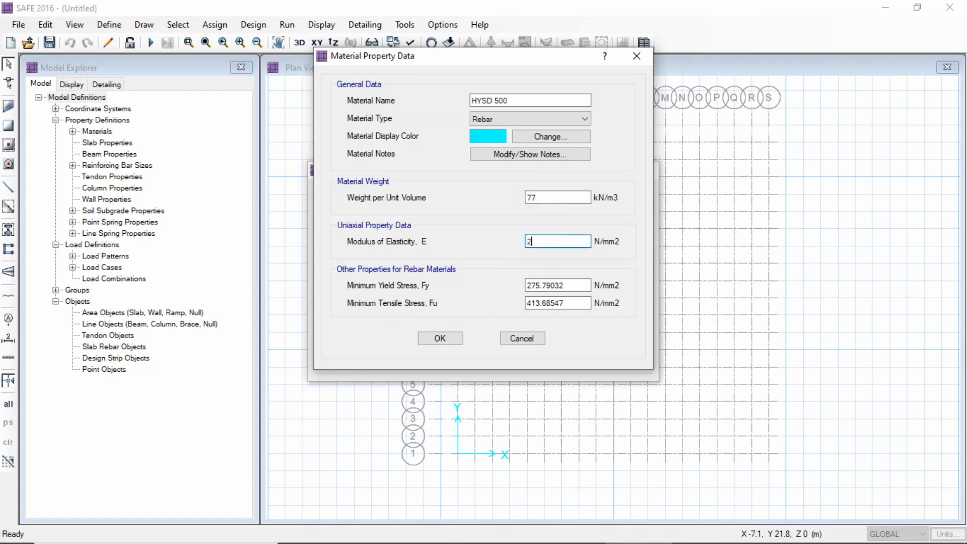
{"action": "type", "text": "00000"}
Set the HYSD 500 rebar's minimum yield stress to 500 N/mm2 and minimum tensile stress to 545 N/mm2
{"action": "left_click_drag", "start_coordinate": [584, 281], "coordinate": [473, 277]}
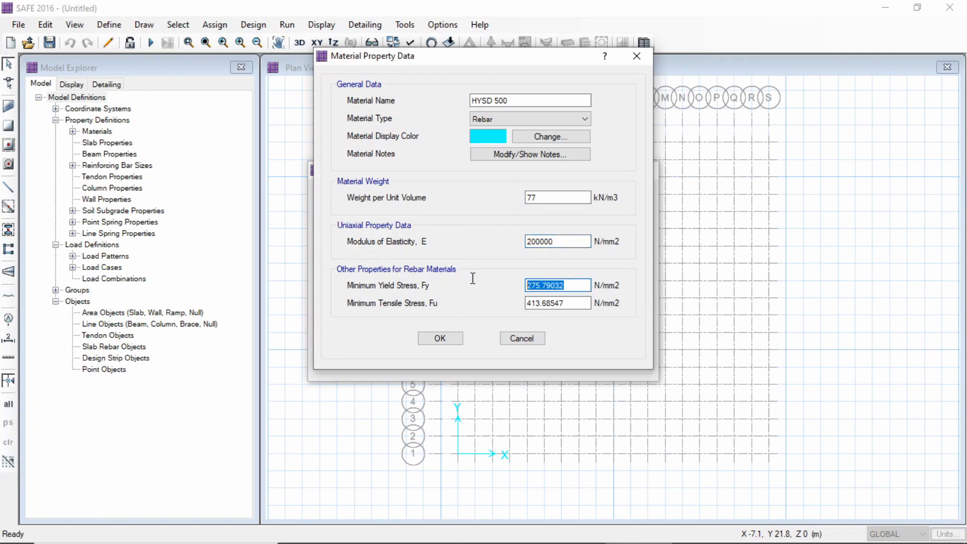
{"action": "key", "text": "BackSpace"}
{"action": "type", "text": "500"}
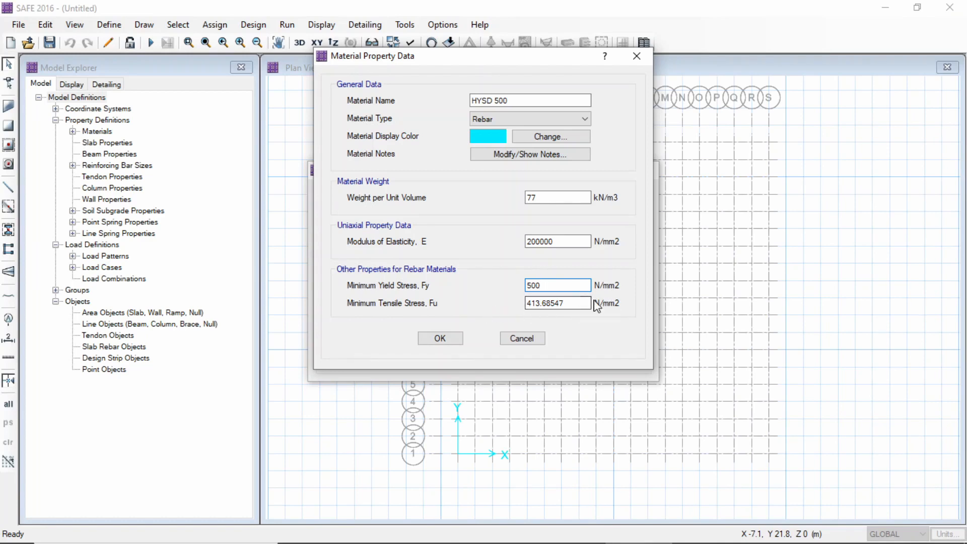
{"action": "left_click_drag", "start_coordinate": [594, 304], "coordinate": [508, 305]}
{"action": "key", "text": "BackSpace"}
{"action": "type", "text": "545"}
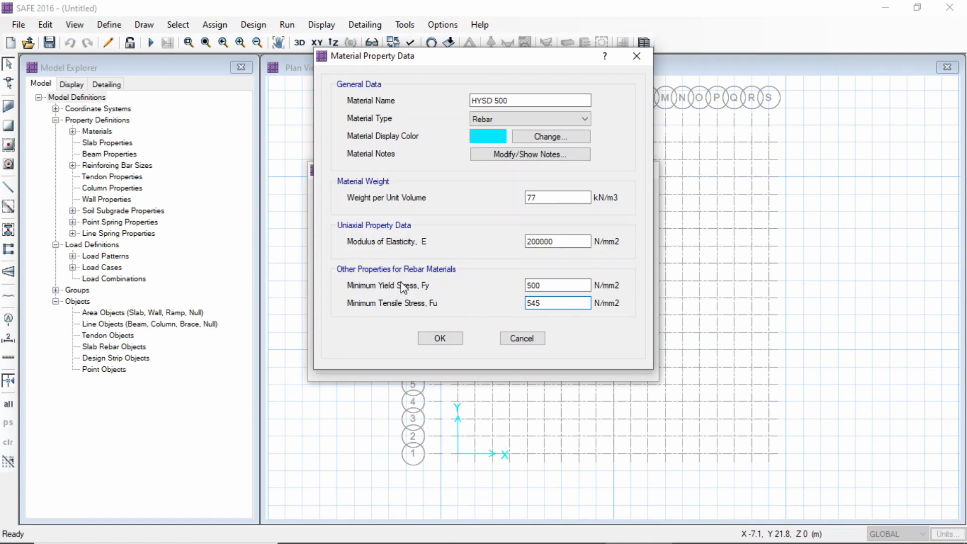
Save the HYSD 500 rebar material and accept the materials list
{"action": "left_click", "coordinate": [448, 339]}
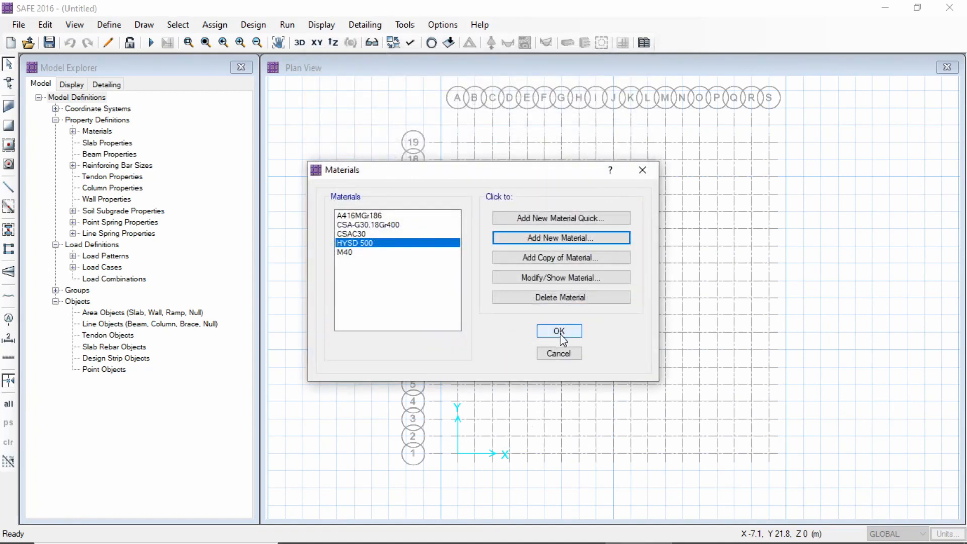
{"action": "left_click", "coordinate": [559, 331]}
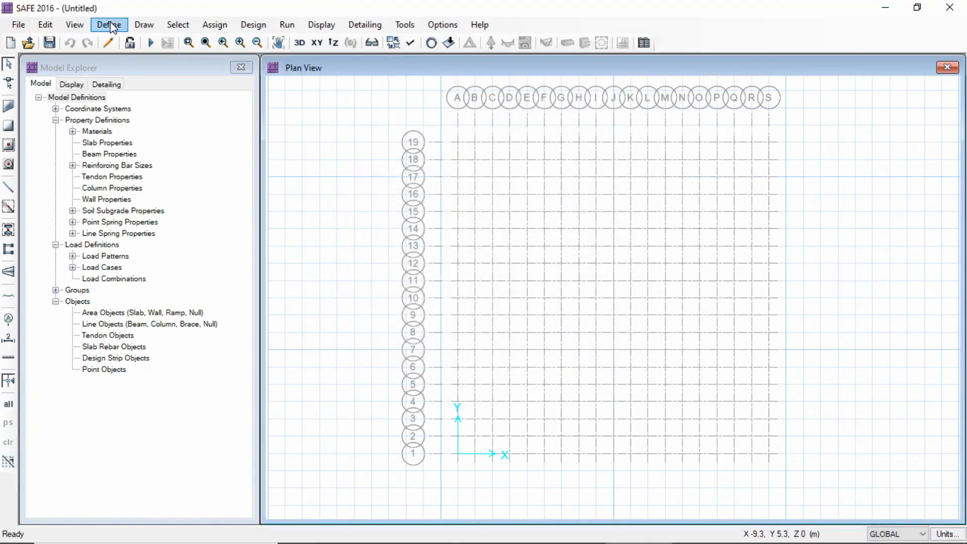
Add a new slab property and assign it the M40 material
{"action": "left_click", "coordinate": [113, 29]}
{"action": "left_click", "coordinate": [151, 60]}
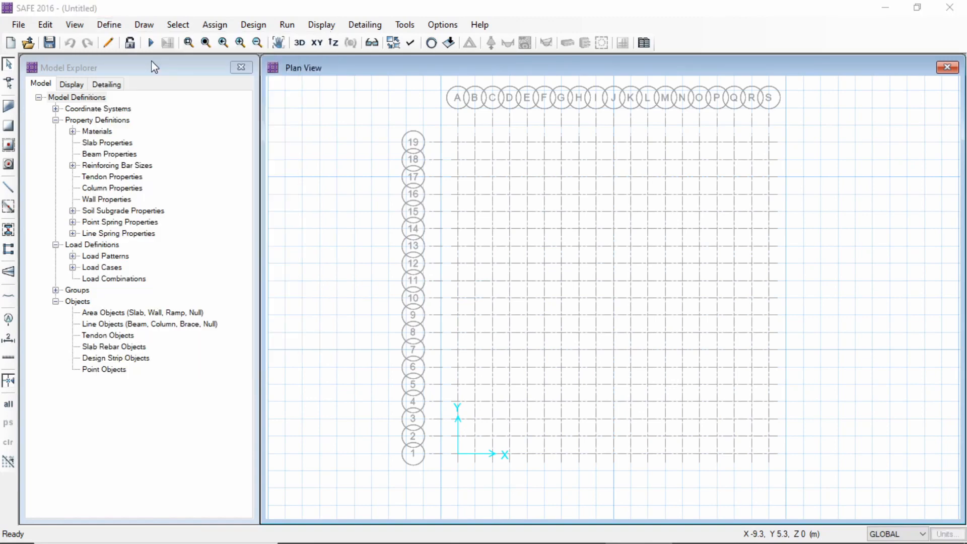
{"action": "left_click", "coordinate": [584, 227]}
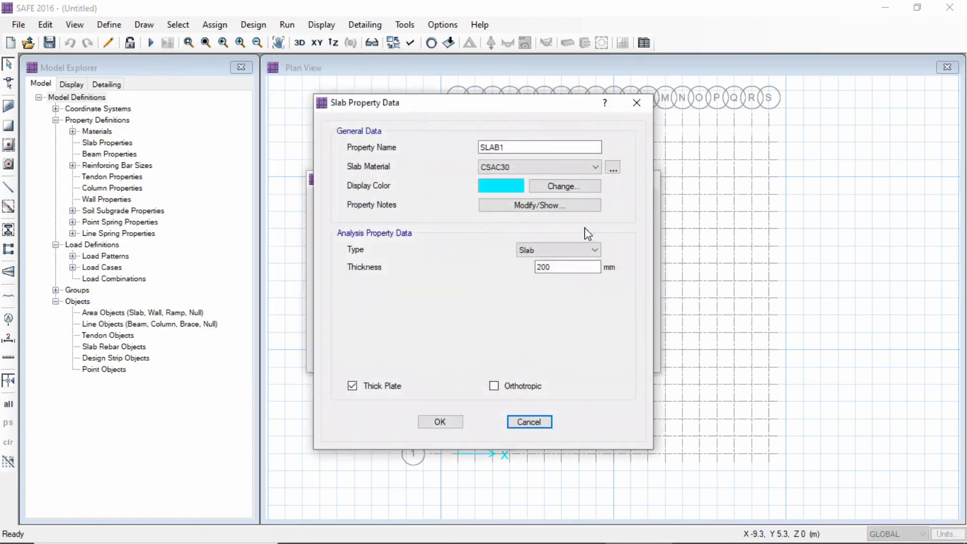
{"action": "left_click", "coordinate": [581, 167]}
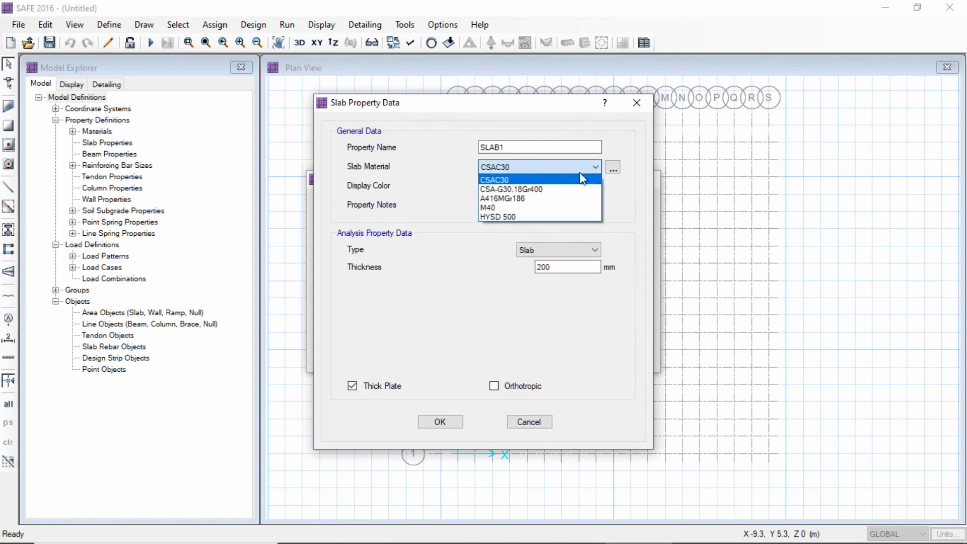
{"action": "left_click", "coordinate": [579, 208]}
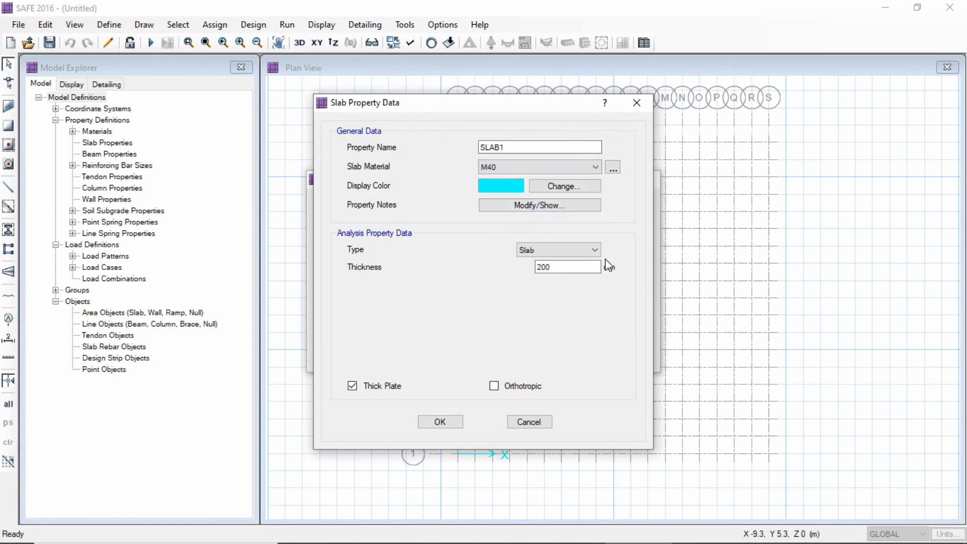
Set the new slab property's type and thickness, and save it
{"action": "left_click", "coordinate": [593, 250]}
{"action": "left_click", "coordinate": [589, 264]}
{"action": "left_click", "coordinate": [589, 267]}
{"action": "left_click_drag", "start_coordinate": [560, 265], "coordinate": [530, 264]}
{"action": "left_click", "coordinate": [440, 422]}
{"action": "left_click", "coordinate": [557, 319]}
Add a new column property named COL 500x500
{"action": "left_click", "coordinate": [109, 24]}
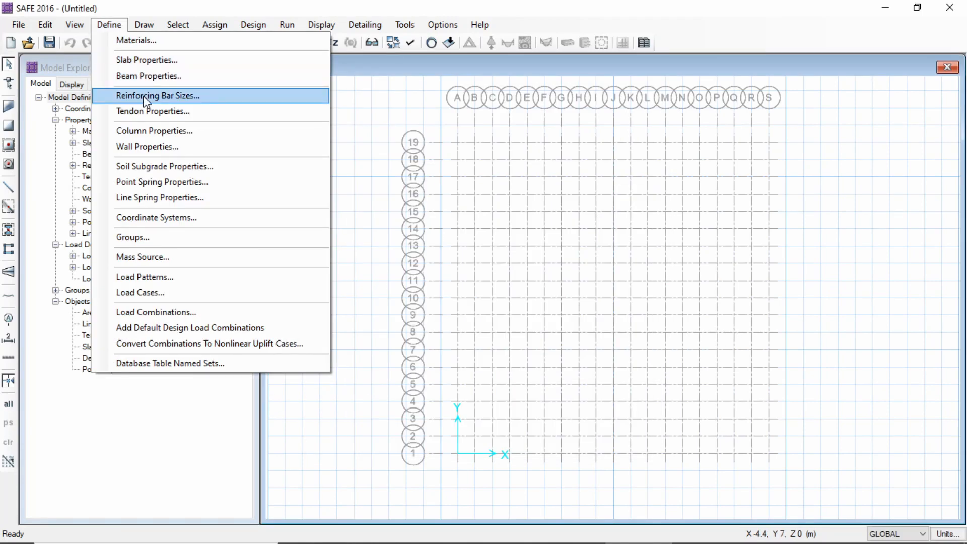
{"action": "left_click", "coordinate": [150, 132]}
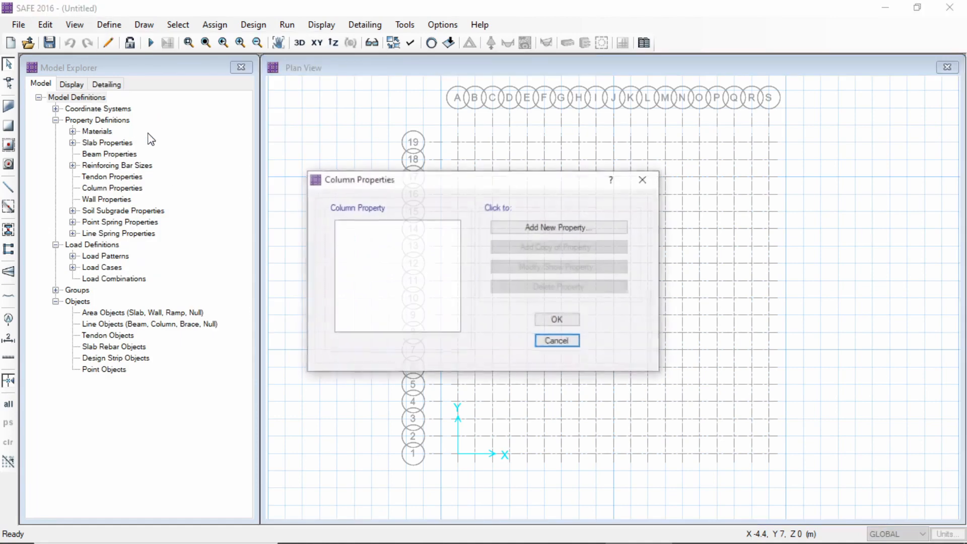
{"action": "left_click", "coordinate": [535, 227]}
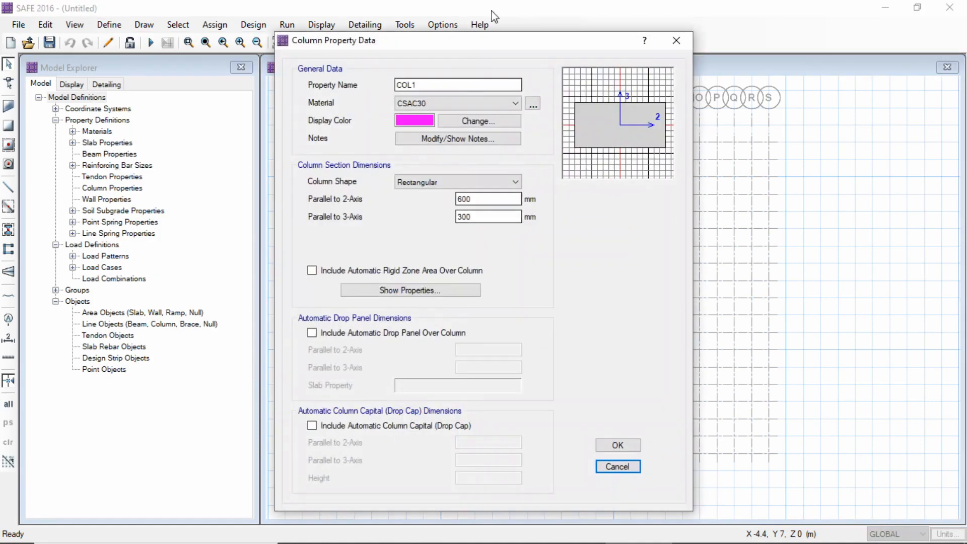
{"action": "left_click", "coordinate": [453, 85]}
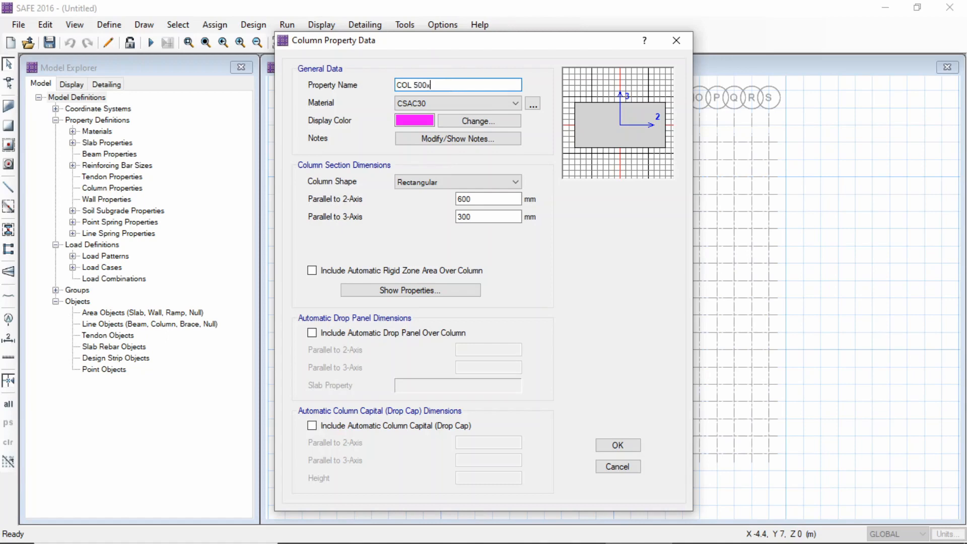
Set the COL 500x500 section's dimension parallel to the 2-axis to 500 mm and save the column property
{"action": "left_click_drag", "start_coordinate": [475, 199], "coordinate": [415, 196]}
{"action": "key", "text": "BackSpace"}
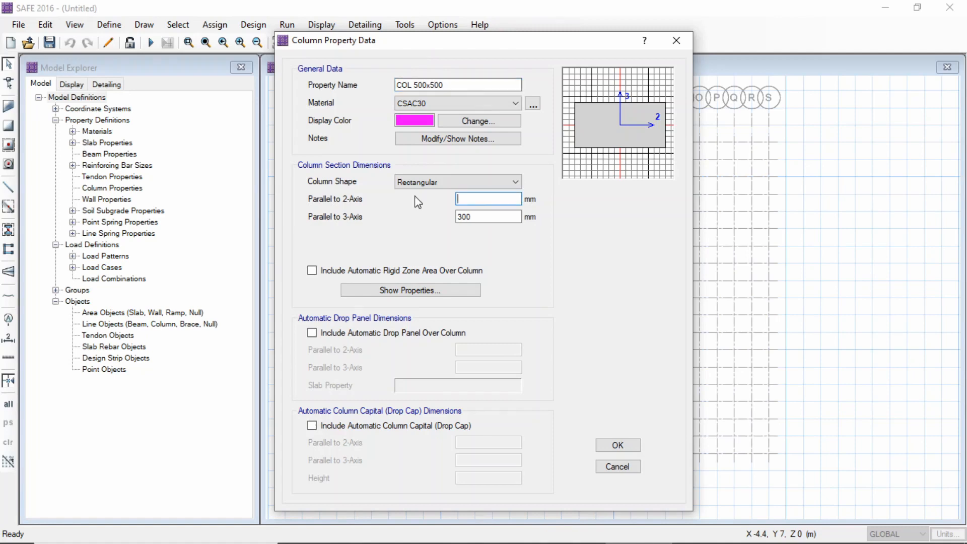
{"action": "type", "text": "500"}
{"action": "key", "text": "Tab"}
{"action": "type", "text": "500"}
{"action": "left_click", "coordinate": [616, 445]}
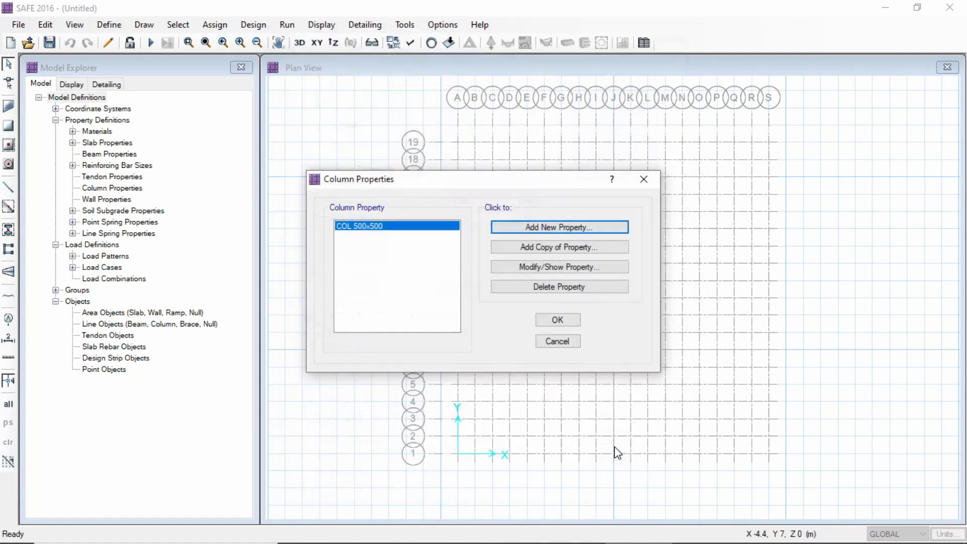
Add another column property named COL 600x600
{"action": "left_click", "coordinate": [561, 229]}
{"action": "left_click", "coordinate": [432, 86]}
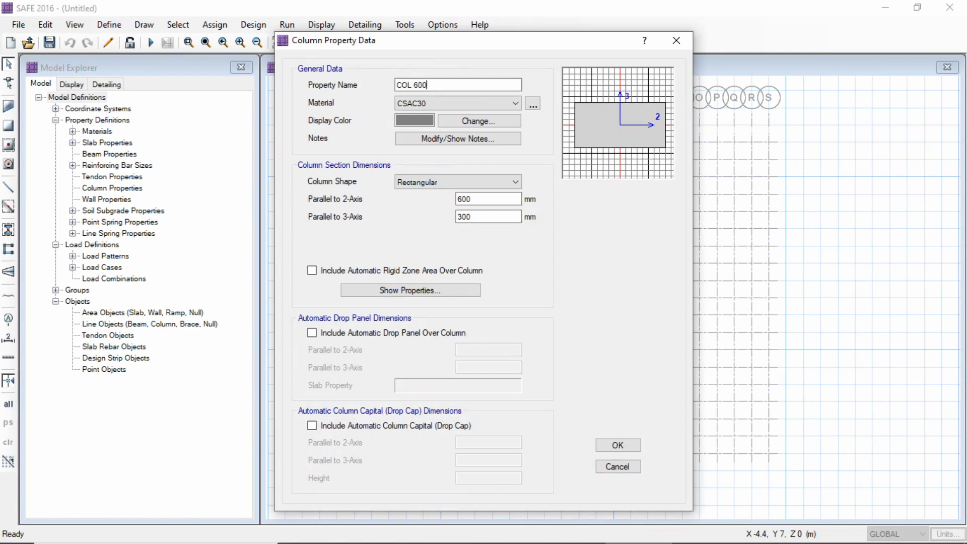
{"action": "type", "text": "600x600"}
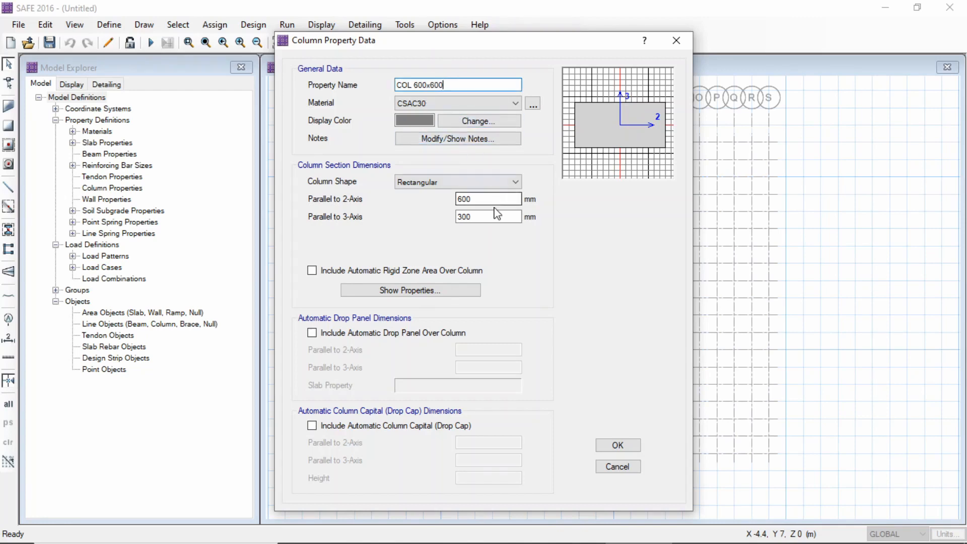
Set the COL 600x600 section's dimension parallel to the 3-axis to 600 mm and save the column properties
{"action": "left_click_drag", "start_coordinate": [474, 216], "coordinate": [438, 227]}
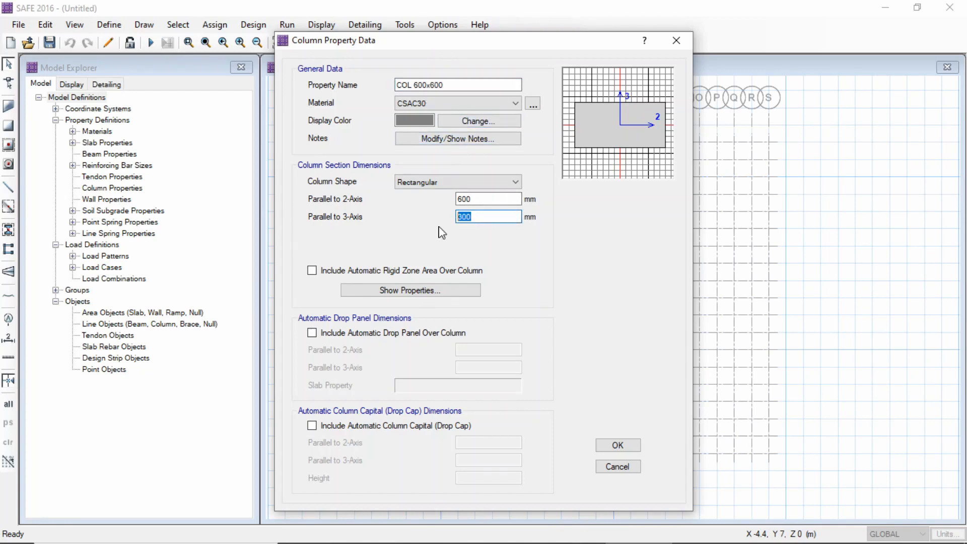
{"action": "key", "text": "BackSpace"}
{"action": "type", "text": "60"}
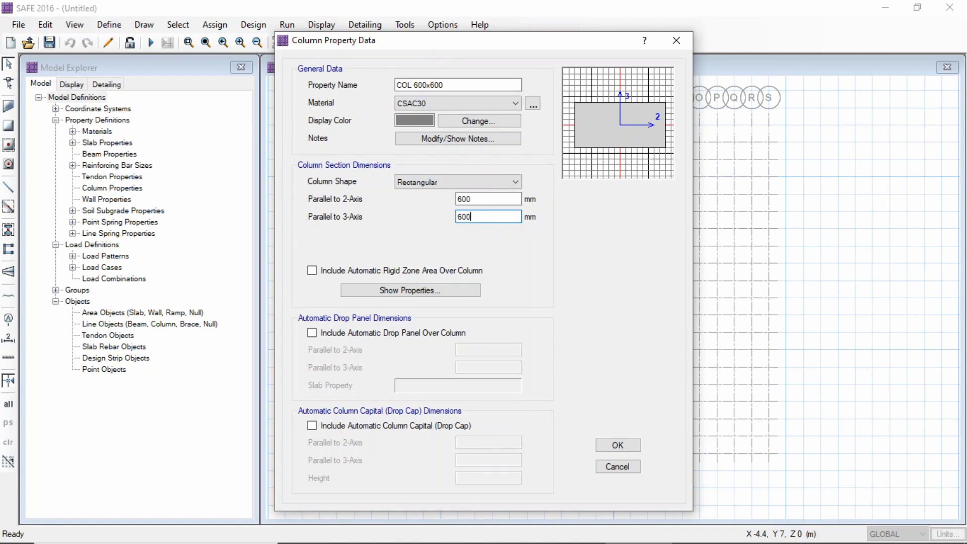
{"action": "left_click", "coordinate": [617, 445]}
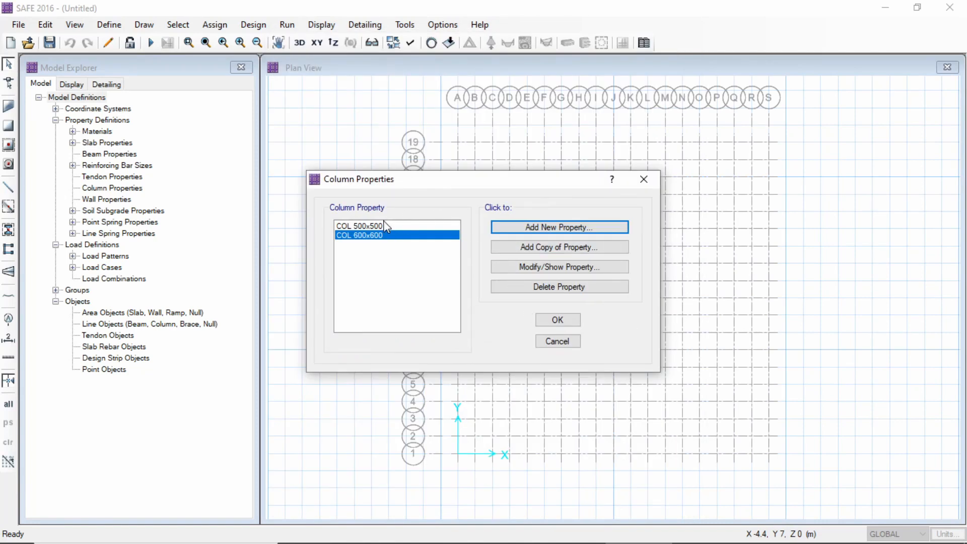
{"action": "left_click", "coordinate": [558, 320]}
Add a new soil subgrade property alongside SOIL1
{"action": "left_click", "coordinate": [112, 25]}
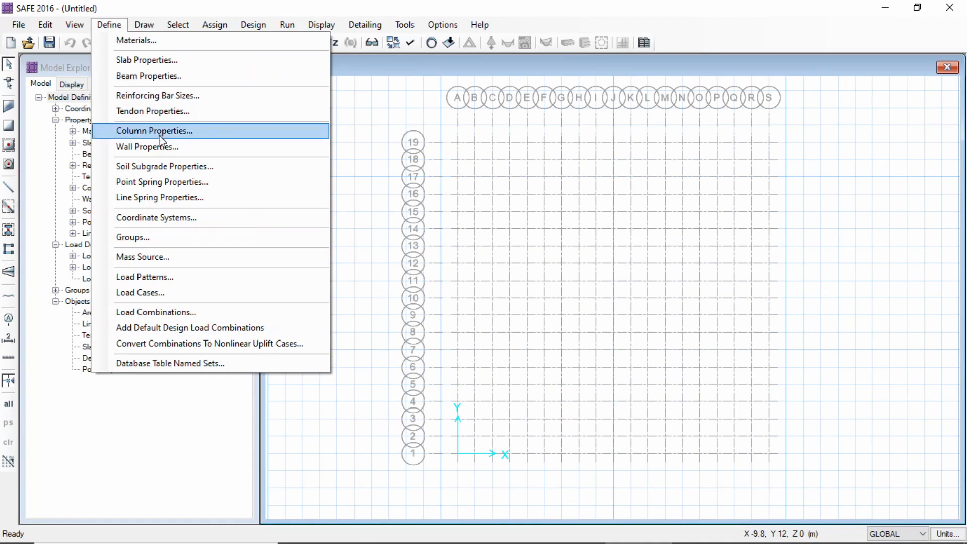
{"action": "left_click", "coordinate": [177, 166]}
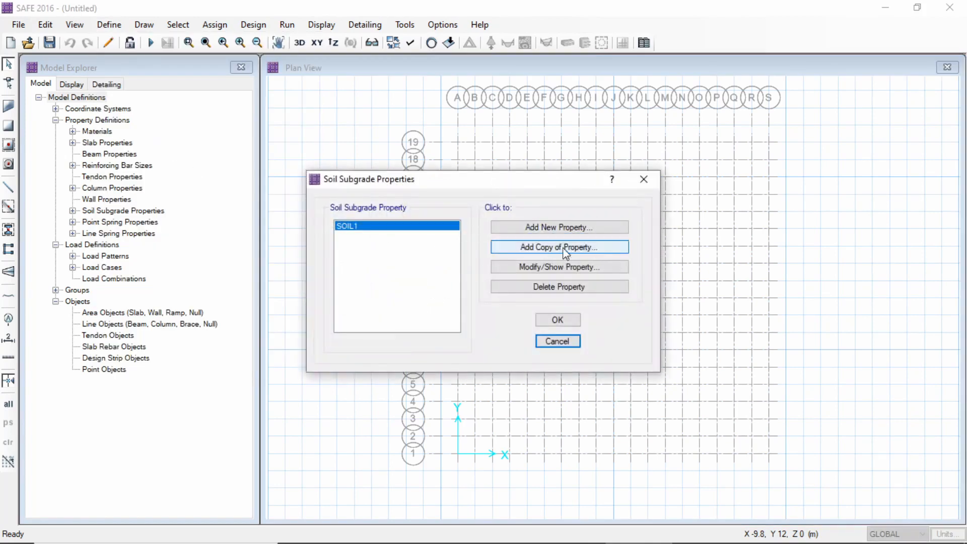
{"action": "left_click", "coordinate": [559, 228]}
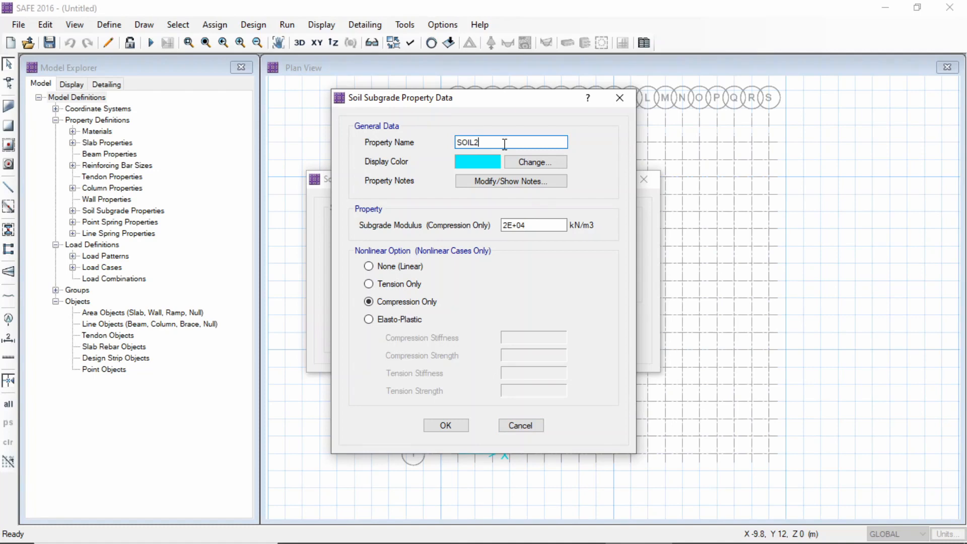
Set the new soil's compression-only subgrade modulus to 3E+04 kN/m3 and save the soil subgrade properties
{"action": "left_click", "coordinate": [542, 225]}
{"action": "left_click", "coordinate": [511, 225]}
{"action": "key", "text": "BackSpace"}
{"action": "type", "text": "E"}
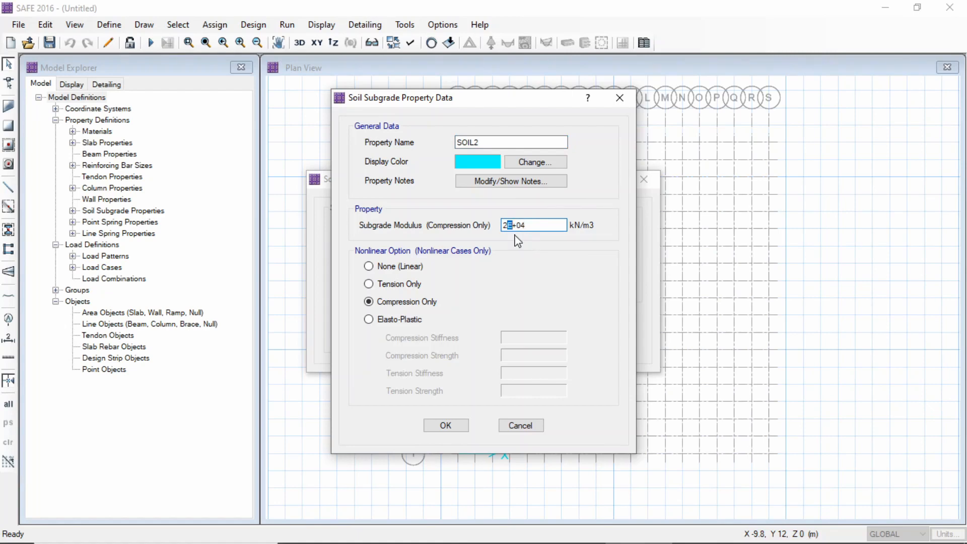
{"action": "key", "text": "BackSpace"}
{"action": "type", "text": "3"}
{"action": "left_click", "coordinate": [455, 427]}
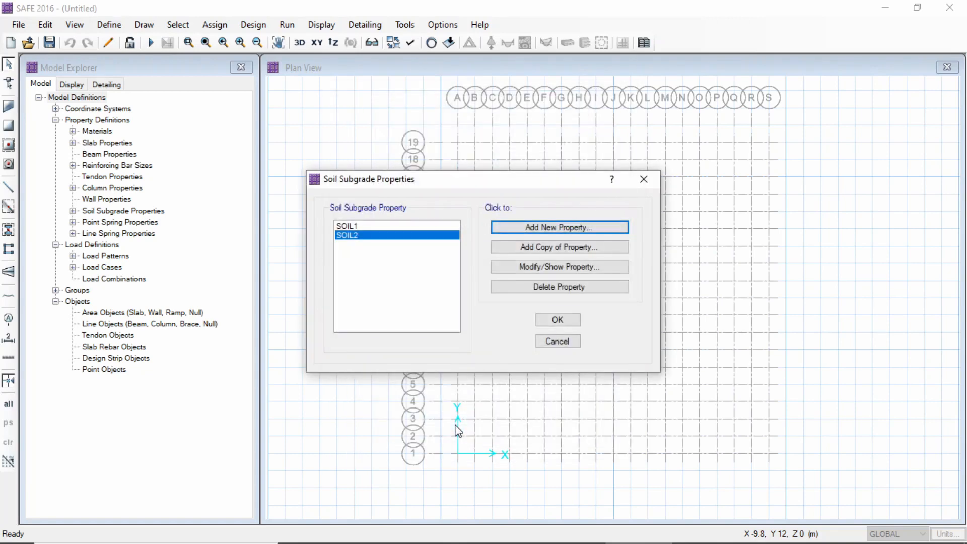
{"action": "left_click", "coordinate": [563, 320]}
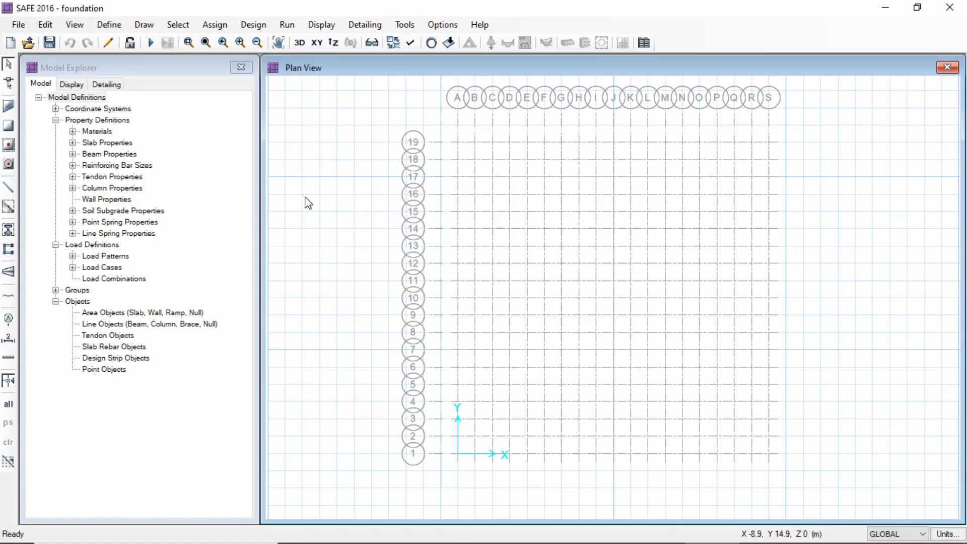
Review the defined load patterns with their types and self-weight multipliers
{"action": "left_click", "coordinate": [116, 26]}
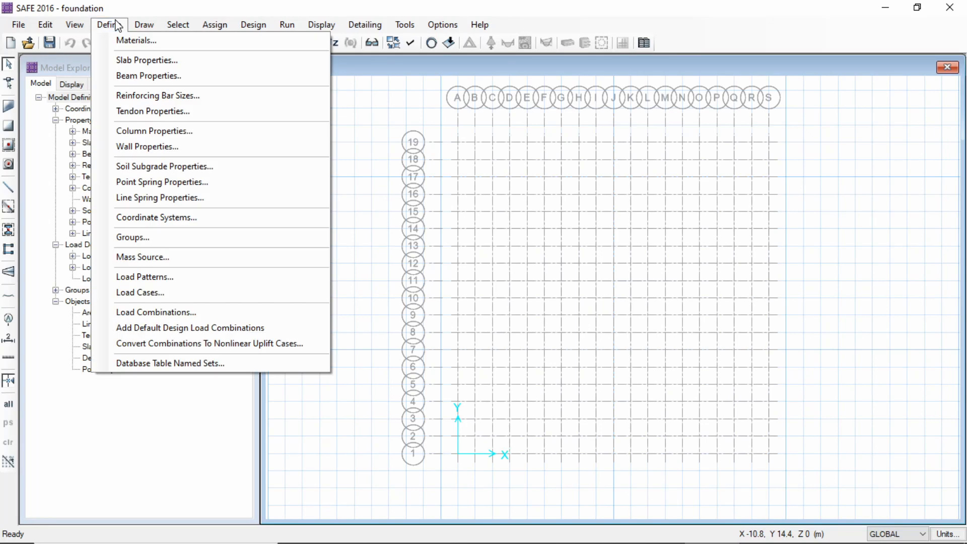
{"action": "left_click", "coordinate": [160, 277]}
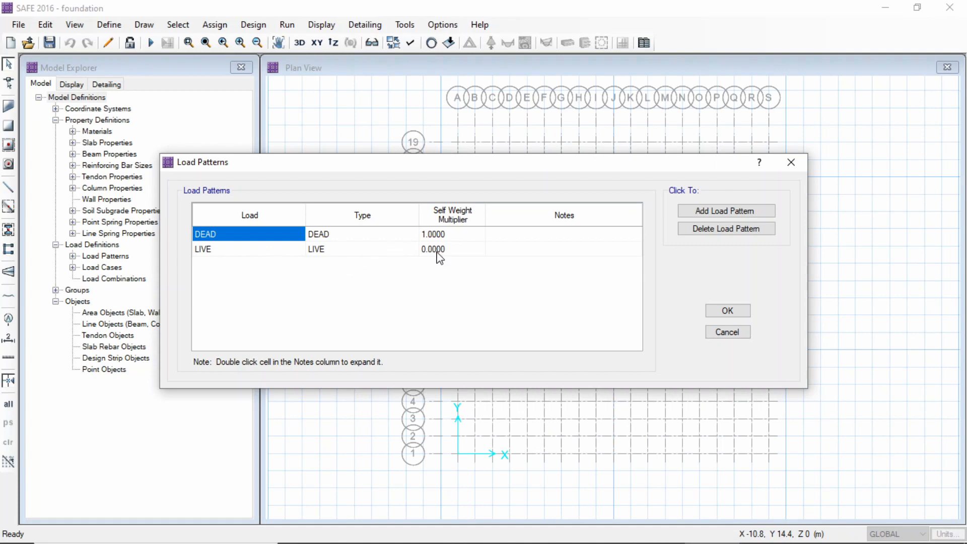
{"action": "left_click", "coordinate": [740, 311]}
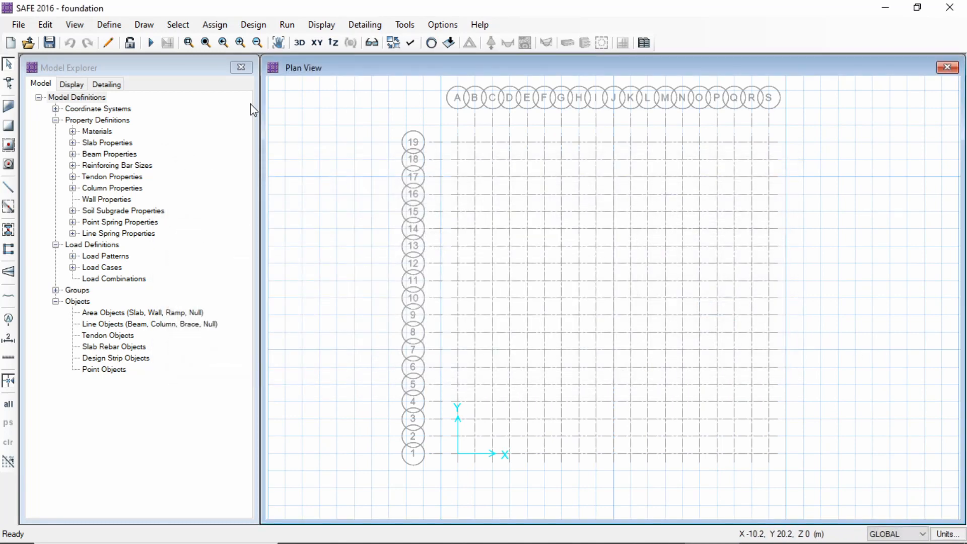
Review the names and types of the defined load cases
{"action": "left_click", "coordinate": [109, 24]}
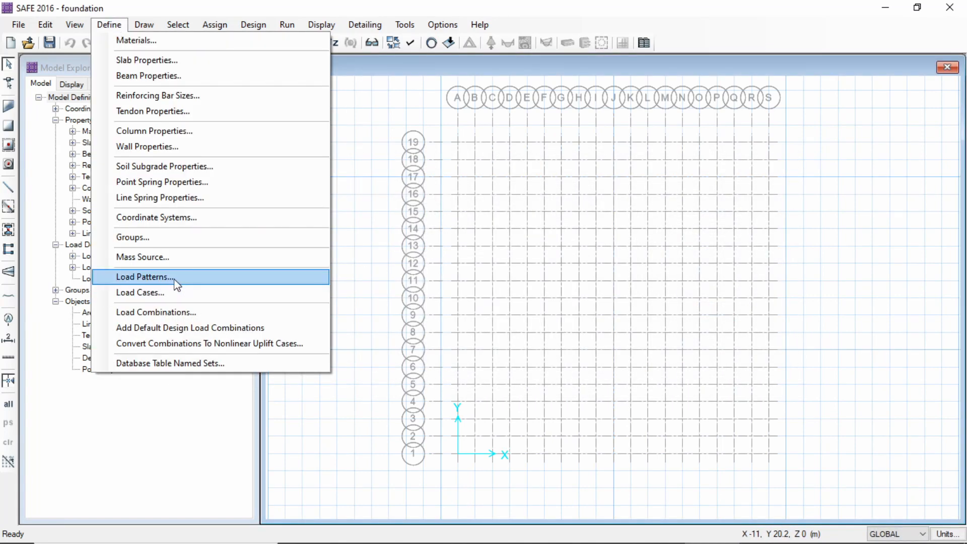
{"action": "left_click", "coordinate": [169, 302]}
{"action": "left_click", "coordinate": [109, 25]}
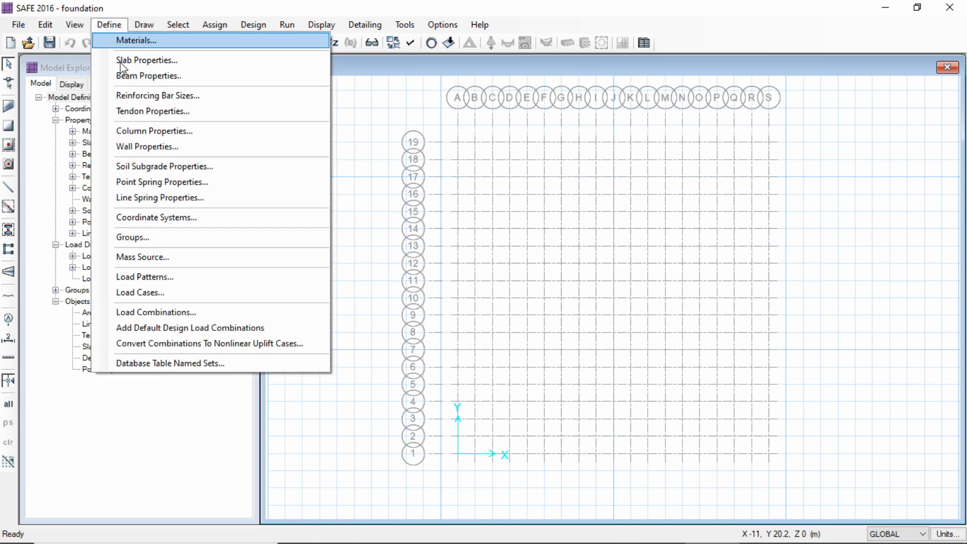
{"action": "left_click", "coordinate": [133, 291]}
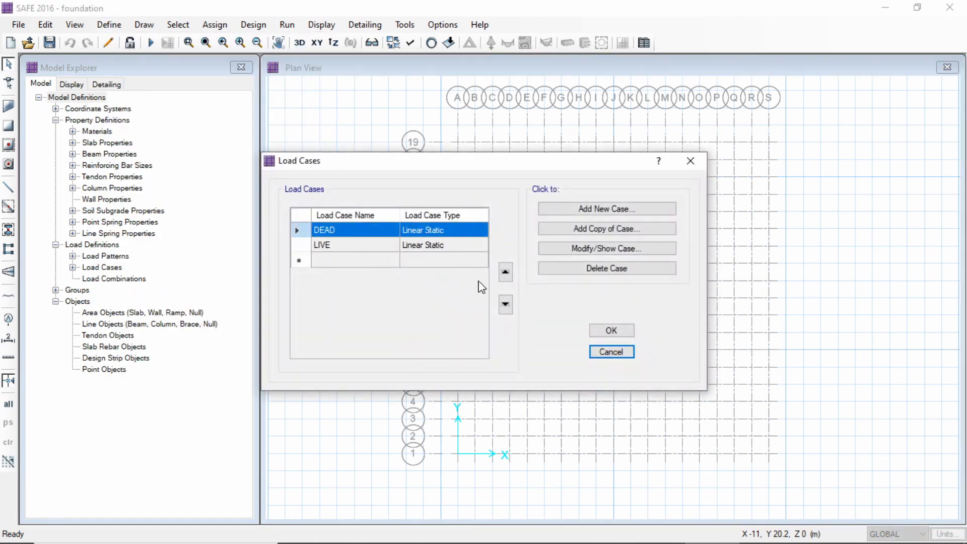
{"action": "left_click", "coordinate": [607, 331]}
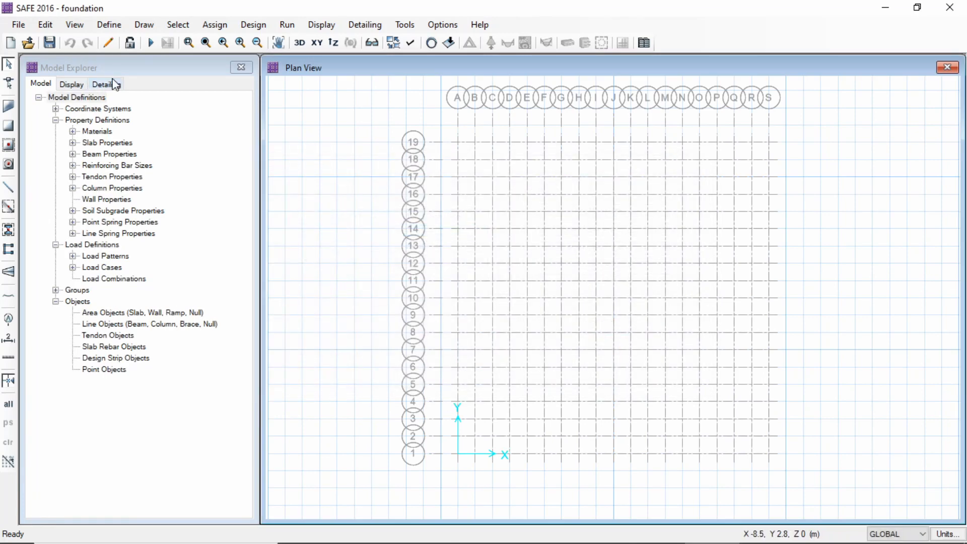
Add a new Linear Add load combination that includes DEAD with a scale factor of 1.5
{"action": "left_click", "coordinate": [110, 22]}
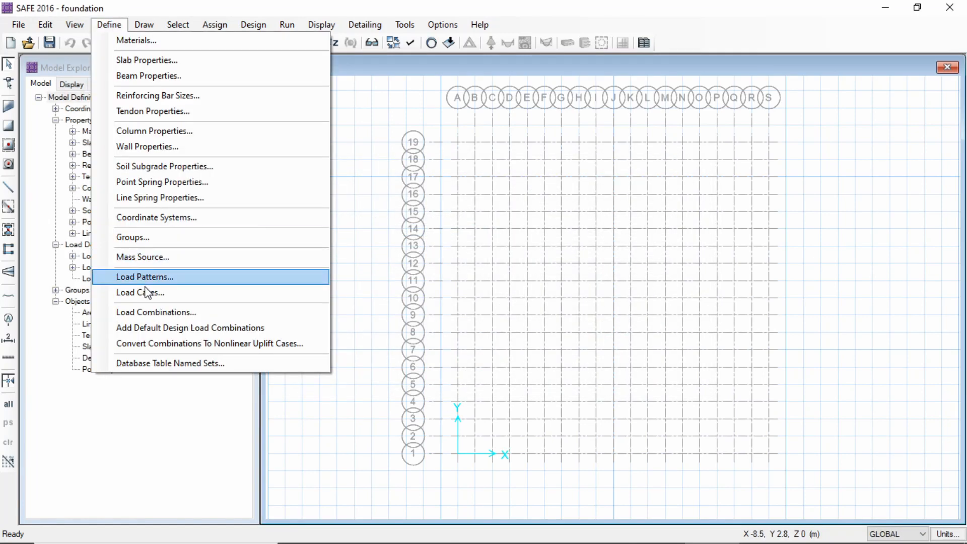
{"action": "left_click", "coordinate": [149, 312]}
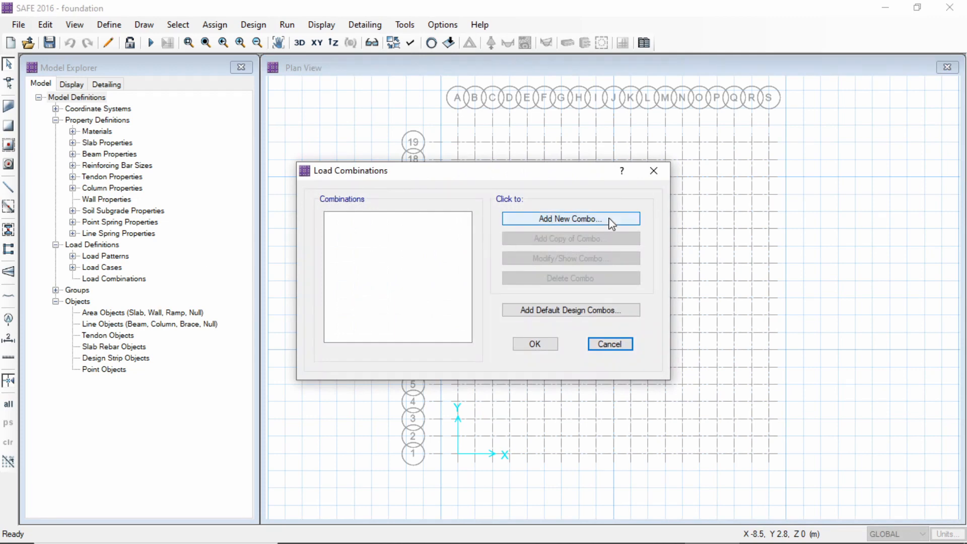
{"action": "left_click", "coordinate": [591, 222]}
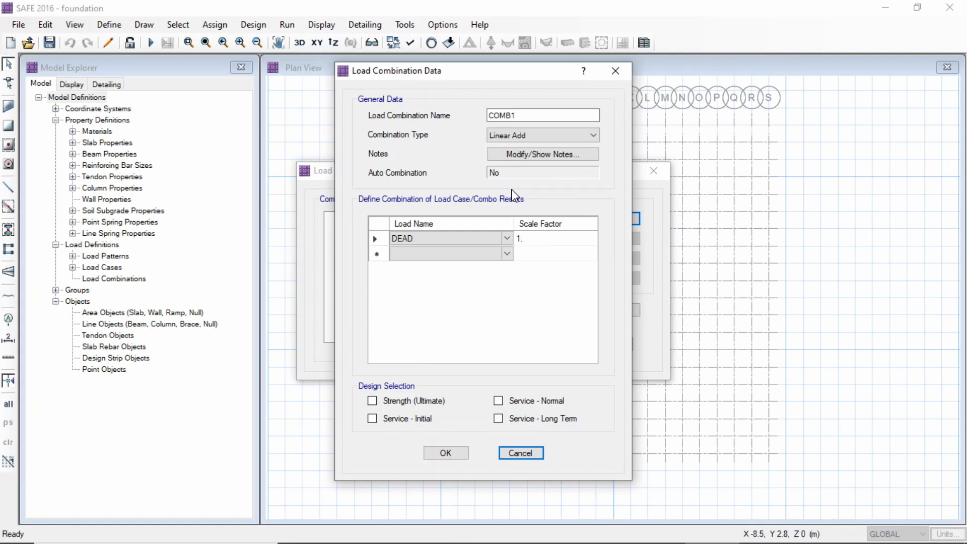
{"action": "left_click", "coordinate": [518, 116]}
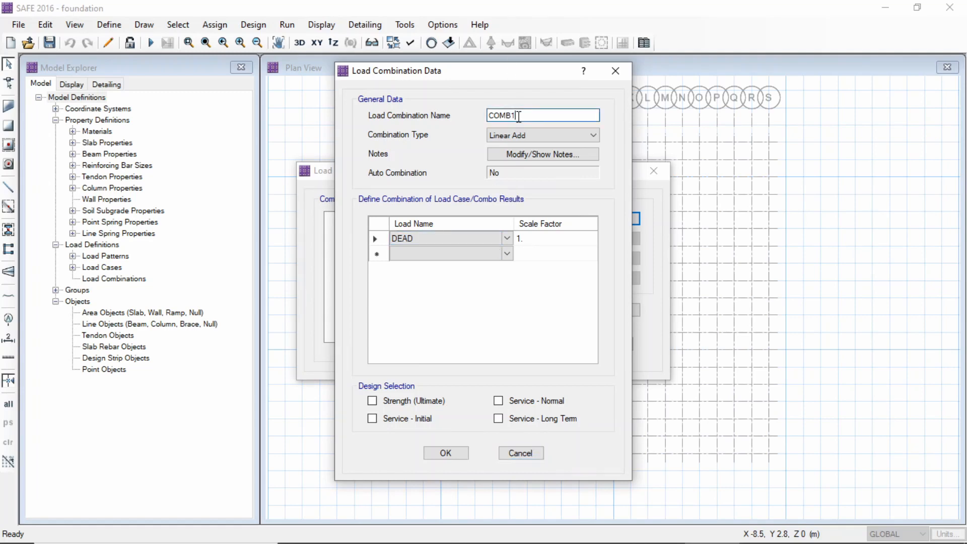
{"action": "left_click", "coordinate": [541, 136]}
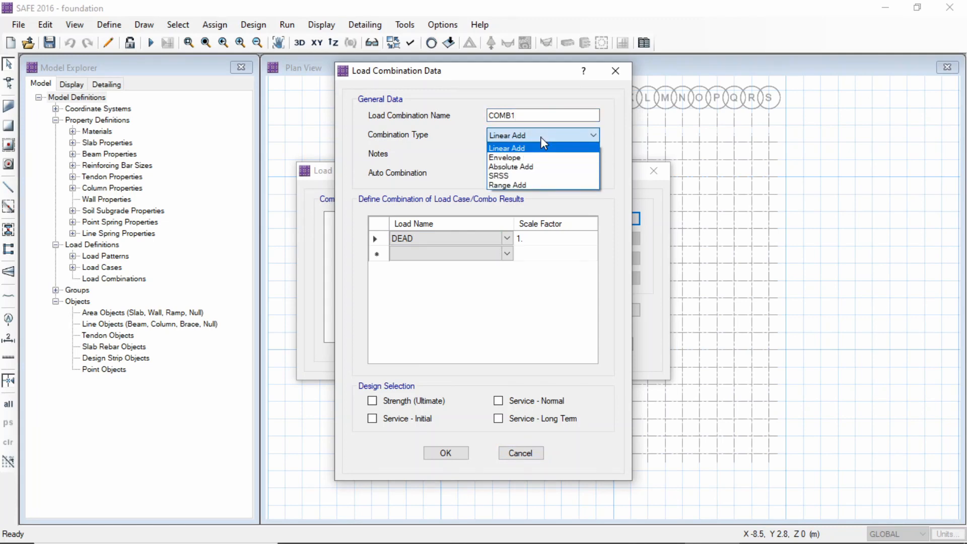
{"action": "left_click", "coordinate": [539, 137]}
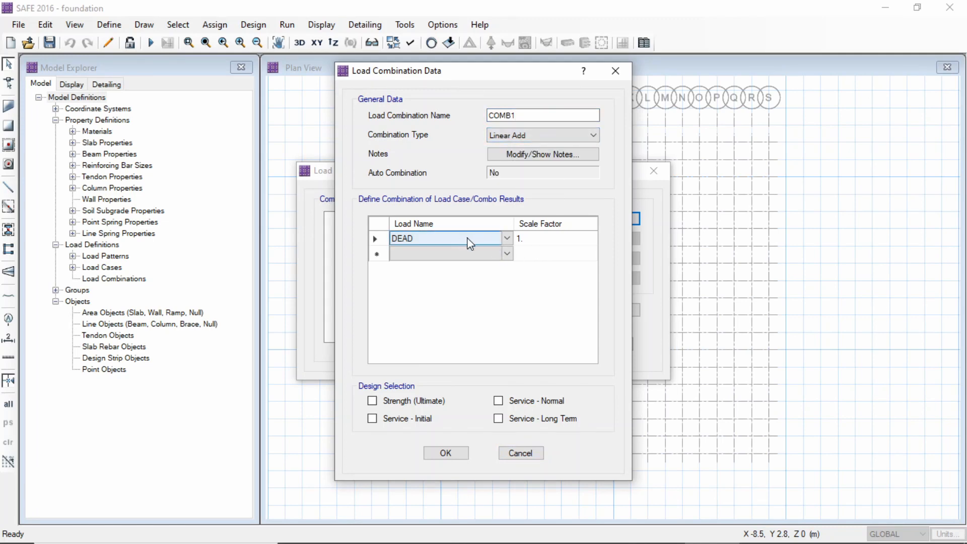
{"action": "left_click", "coordinate": [542, 240]}
{"action": "left_click", "coordinate": [542, 239]}
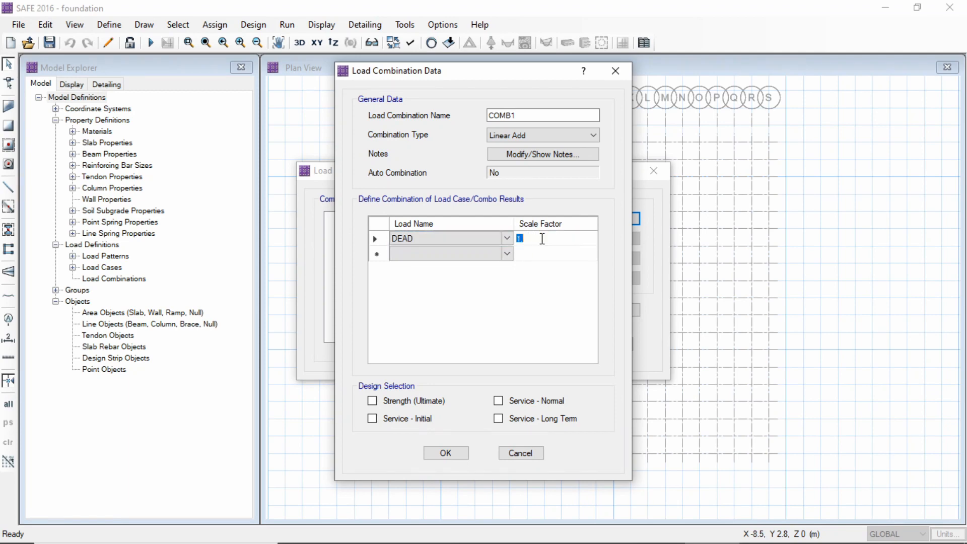
{"action": "type", "text": "1"}
Add LIVE with a scale factor of 1.5 and save the combination for Strength (Ultimate) design
{"action": "left_click", "coordinate": [462, 253]}
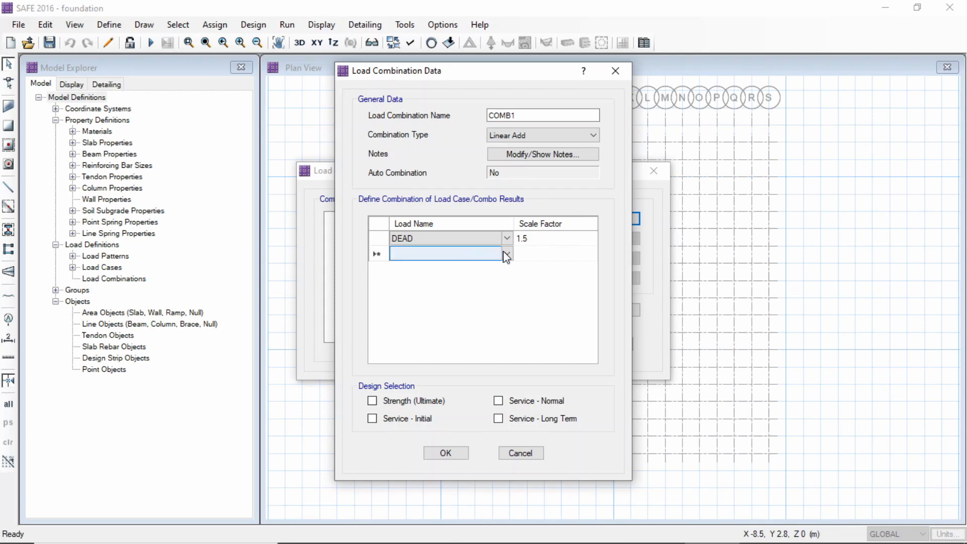
{"action": "left_click", "coordinate": [507, 254]}
{"action": "left_click", "coordinate": [483, 277]}
{"action": "left_click", "coordinate": [540, 257]}
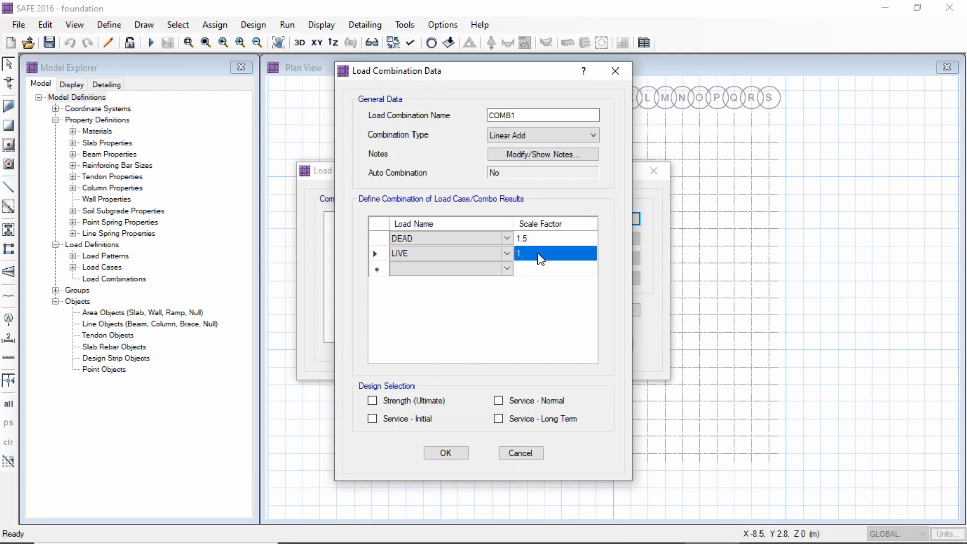
{"action": "type", "text": "1"}
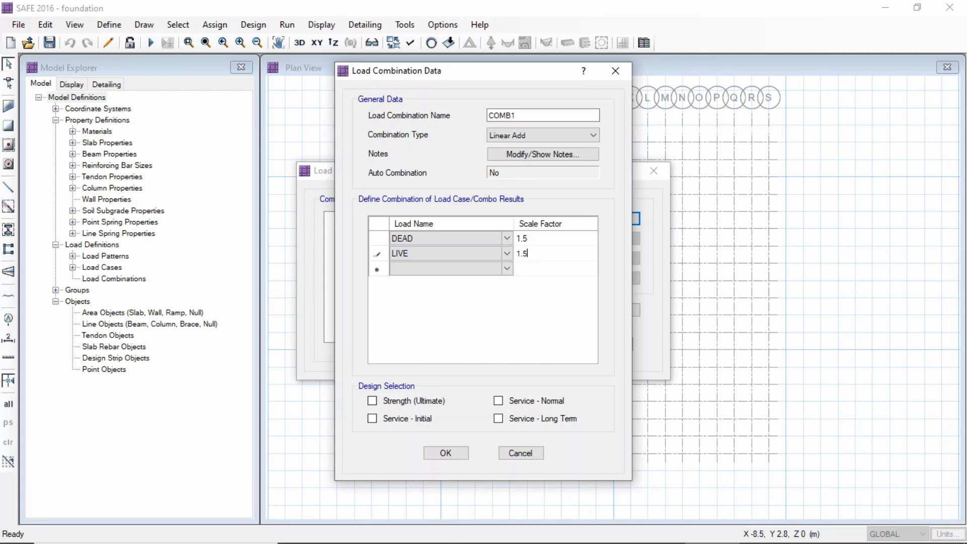
{"action": "left_click", "coordinate": [373, 402]}
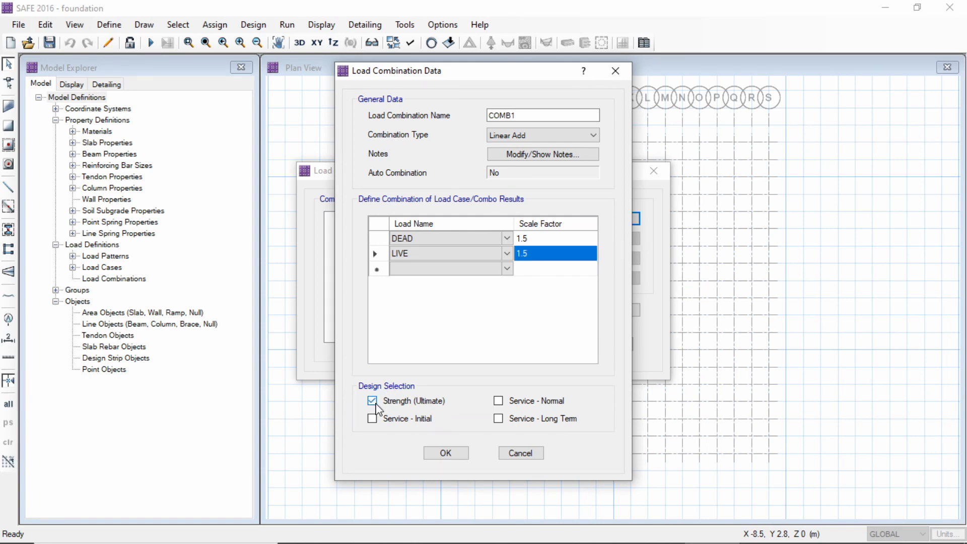
{"action": "left_click", "coordinate": [453, 455]}
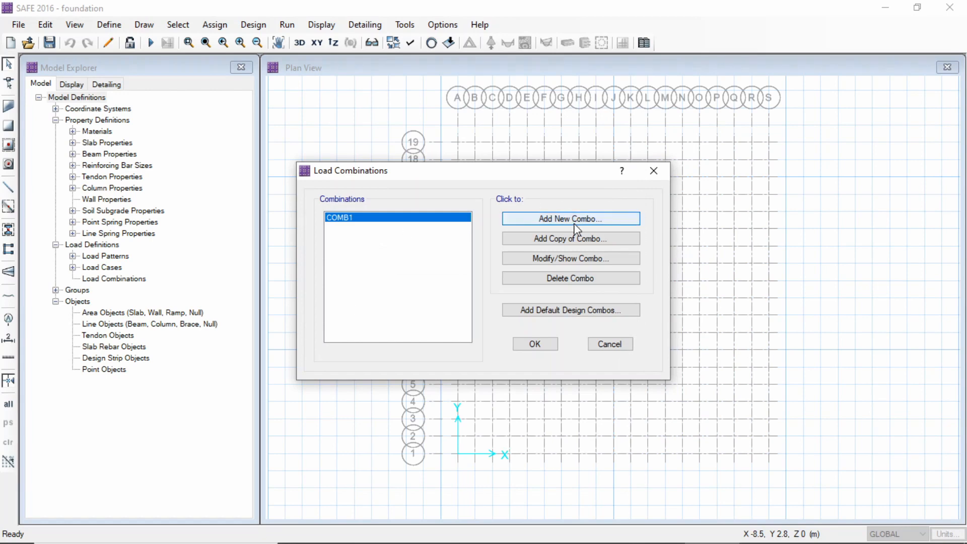
Add a second load combination containing DEAD and LIVE, each with a scale factor of 1
{"action": "left_click", "coordinate": [570, 220]}
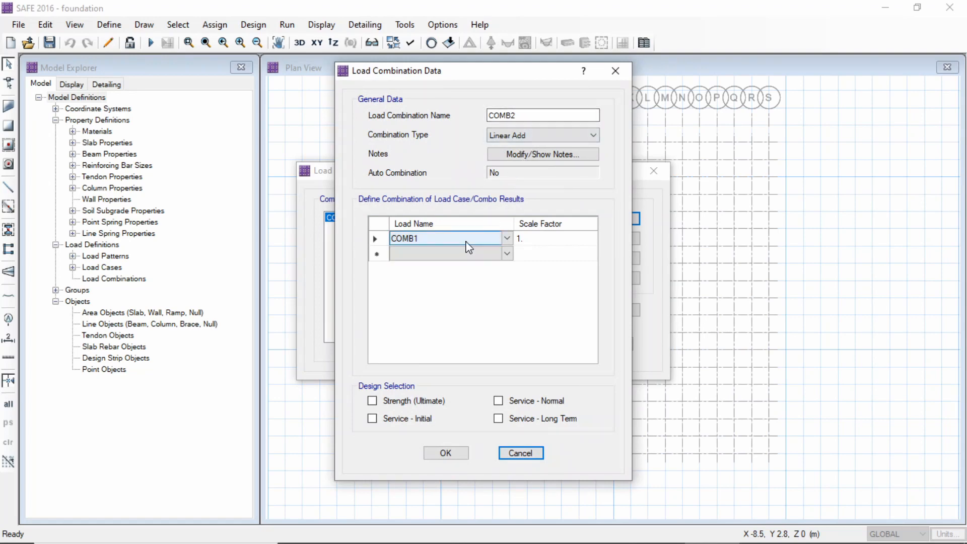
{"action": "left_click", "coordinate": [507, 247]}
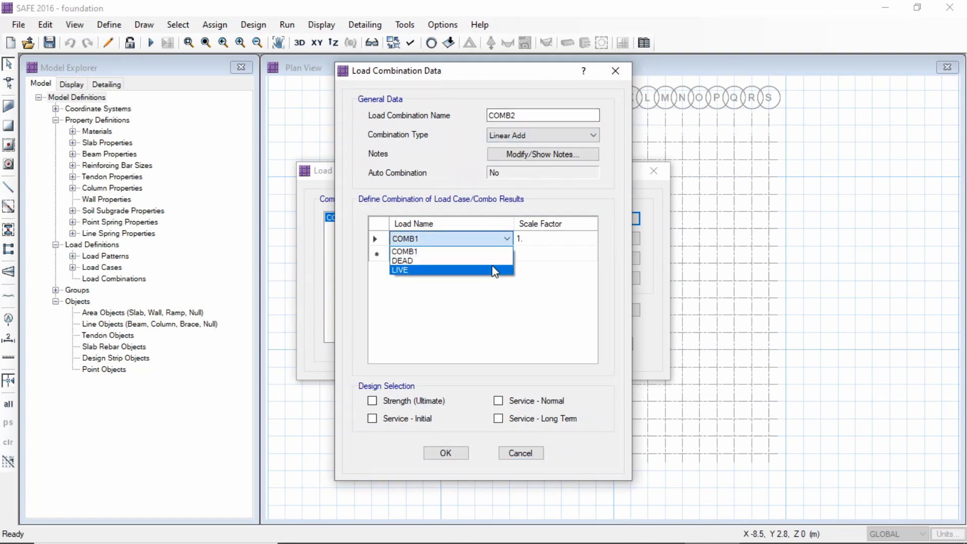
{"action": "left_click", "coordinate": [504, 258]}
{"action": "left_click", "coordinate": [527, 244]}
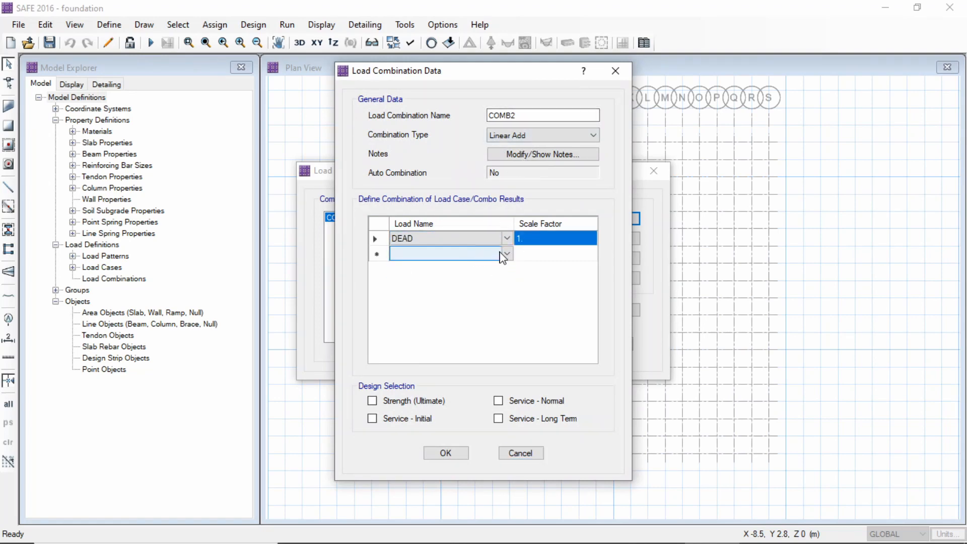
{"action": "left_click", "coordinate": [509, 257]}
{"action": "left_click", "coordinate": [507, 253]}
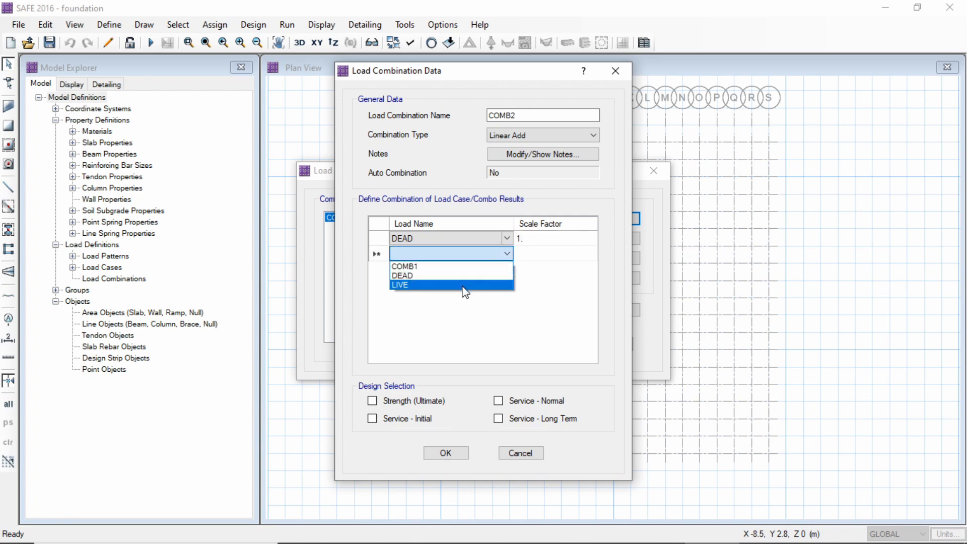
{"action": "left_click", "coordinate": [462, 285]}
{"action": "left_click", "coordinate": [535, 254]}
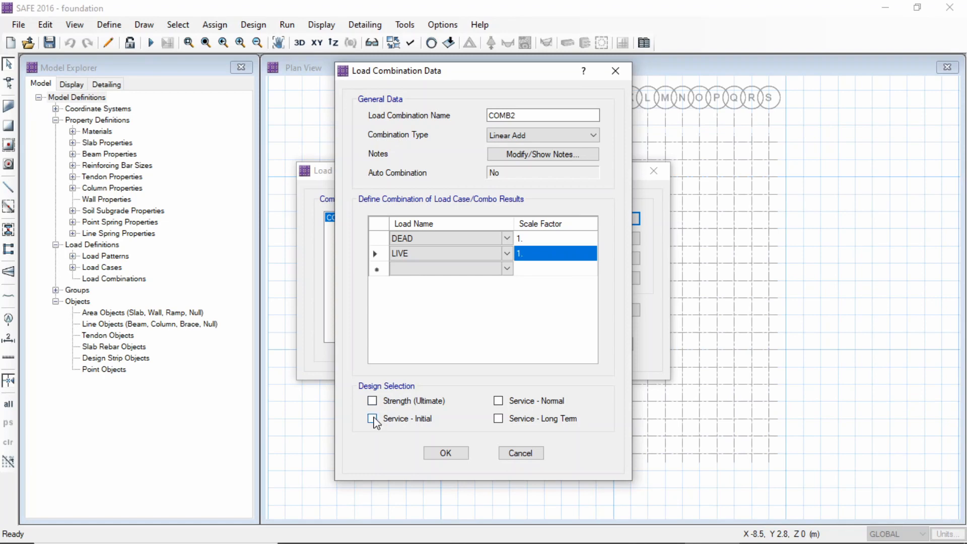
Assign the second combination to Service - Initial, Normal and Long Term design, and save the load combinations
{"action": "left_click", "coordinate": [372, 418]}
{"action": "left_click", "coordinate": [498, 400]}
{"action": "left_click", "coordinate": [498, 418]}
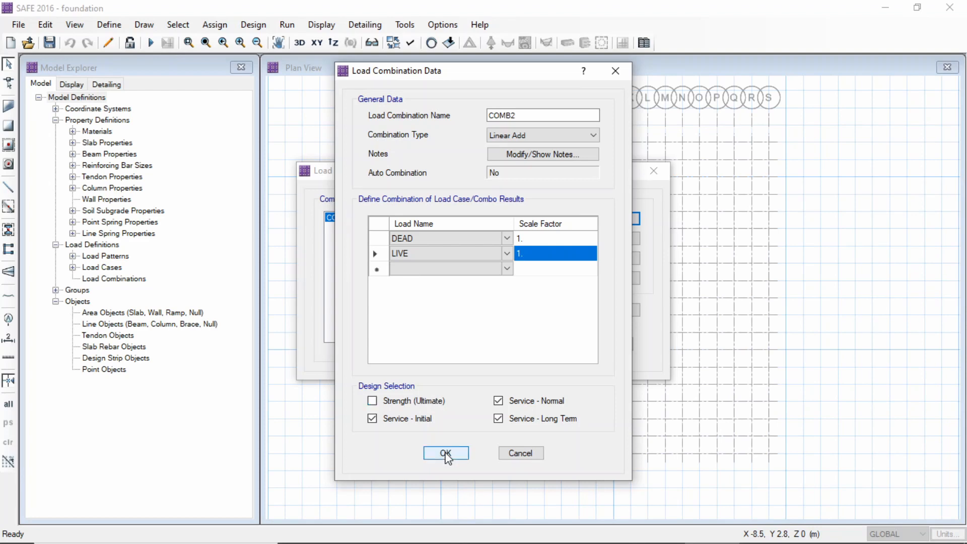
{"action": "left_click", "coordinate": [445, 453]}
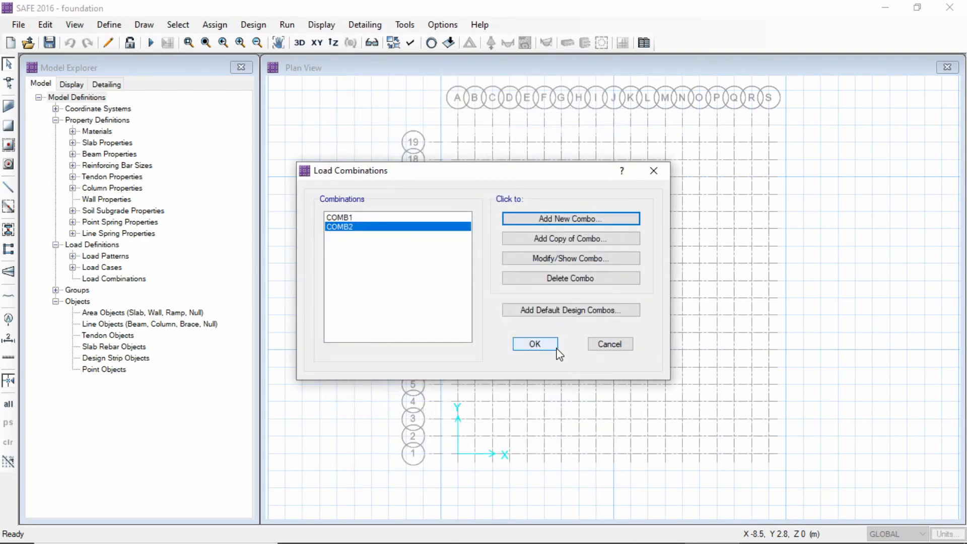
{"action": "left_click", "coordinate": [535, 344]}
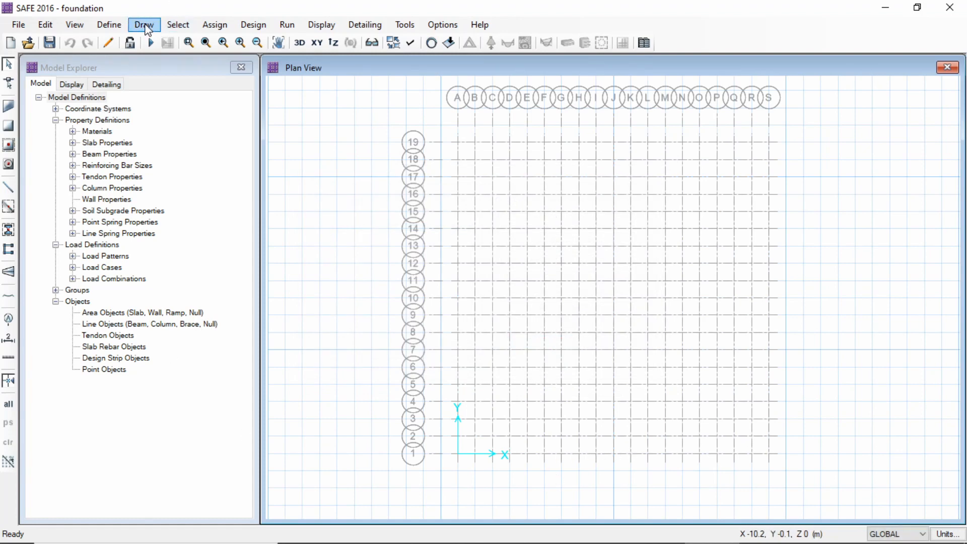
Draw an 18 m by 18 m straight-edged slab with property SLAB1 through grid points A19, S19, S1 and A1
{"action": "left_click", "coordinate": [143, 25]}
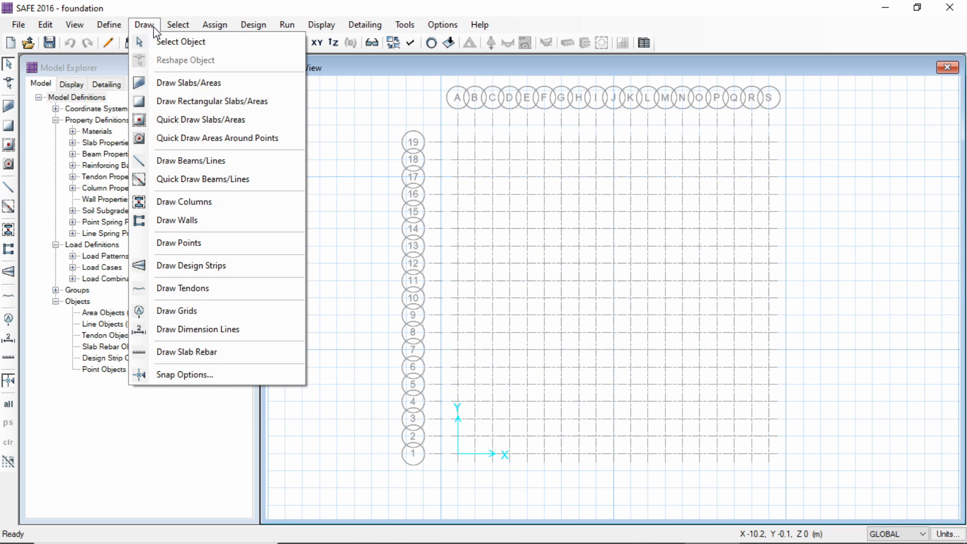
{"action": "left_click", "coordinate": [187, 84]}
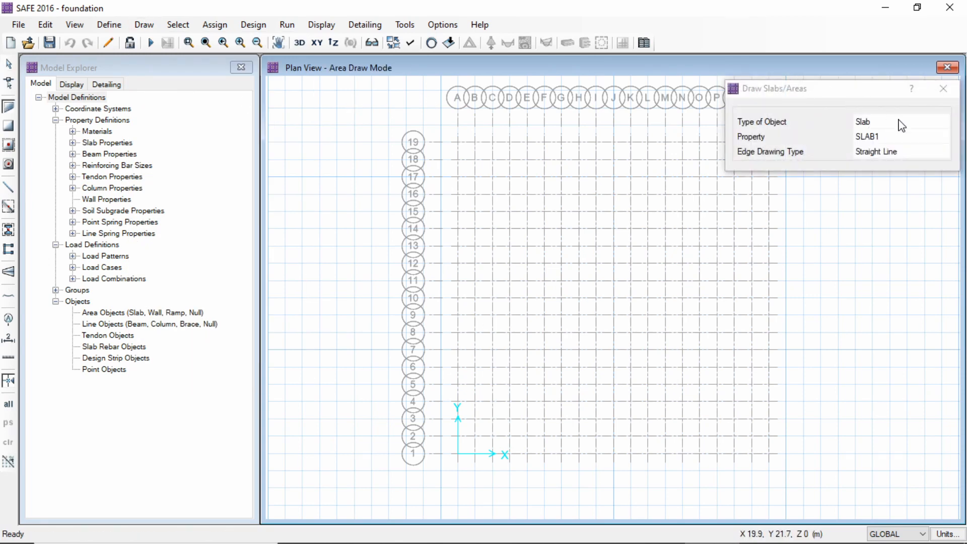
{"action": "left_click", "coordinate": [898, 138]}
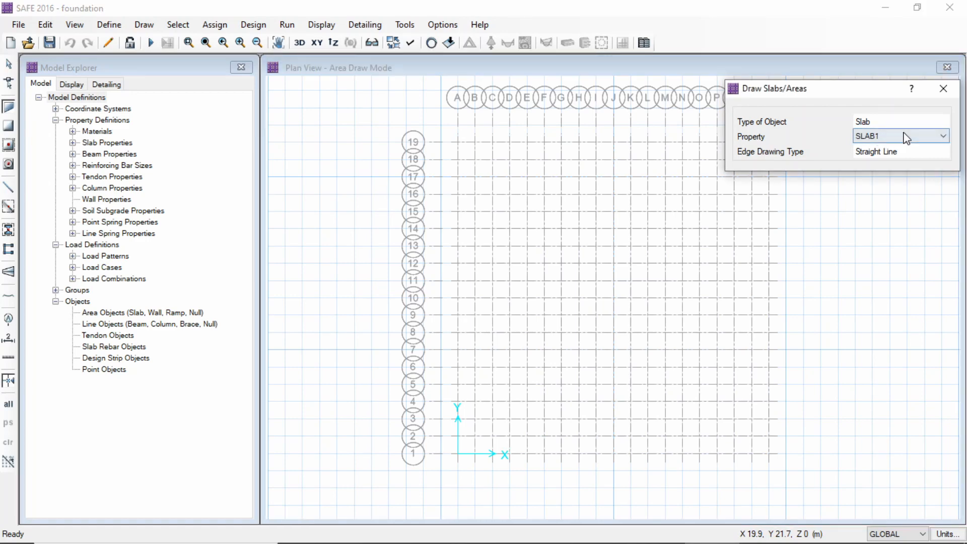
{"action": "left_click", "coordinate": [943, 136]}
{"action": "left_click", "coordinate": [945, 139]}
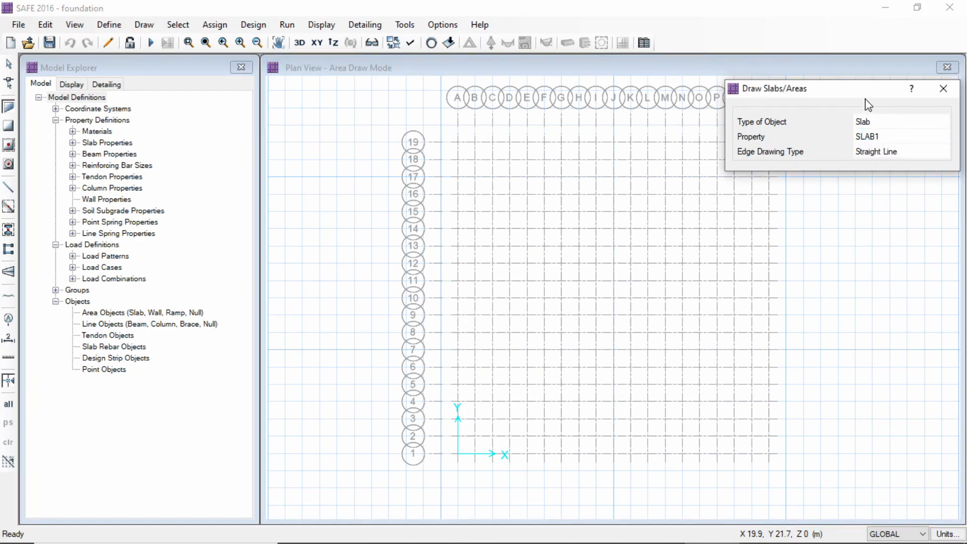
{"action": "left_click_drag", "start_coordinate": [869, 86], "coordinate": [863, 22]}
{"action": "left_click", "coordinate": [458, 142]}
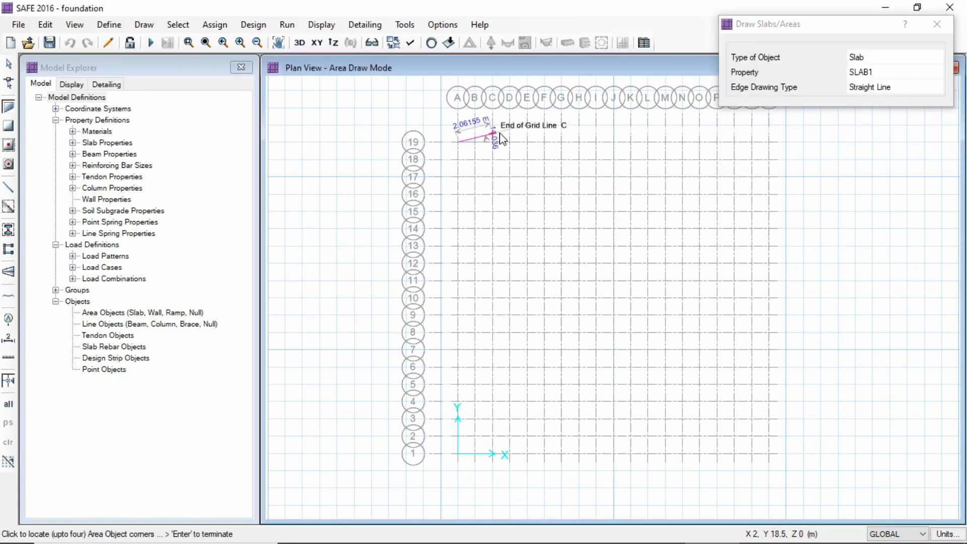
{"action": "left_click", "coordinate": [768, 142]}
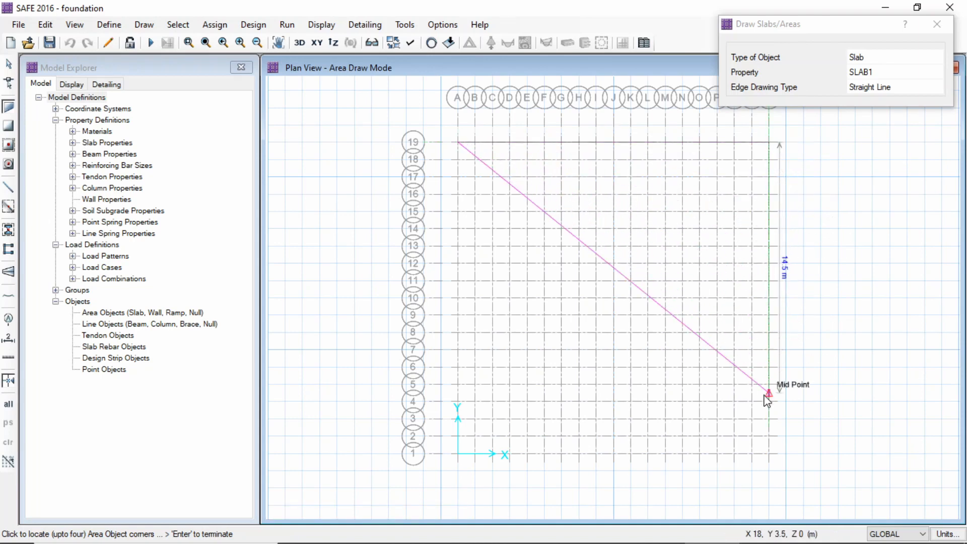
{"action": "left_click", "coordinate": [769, 453]}
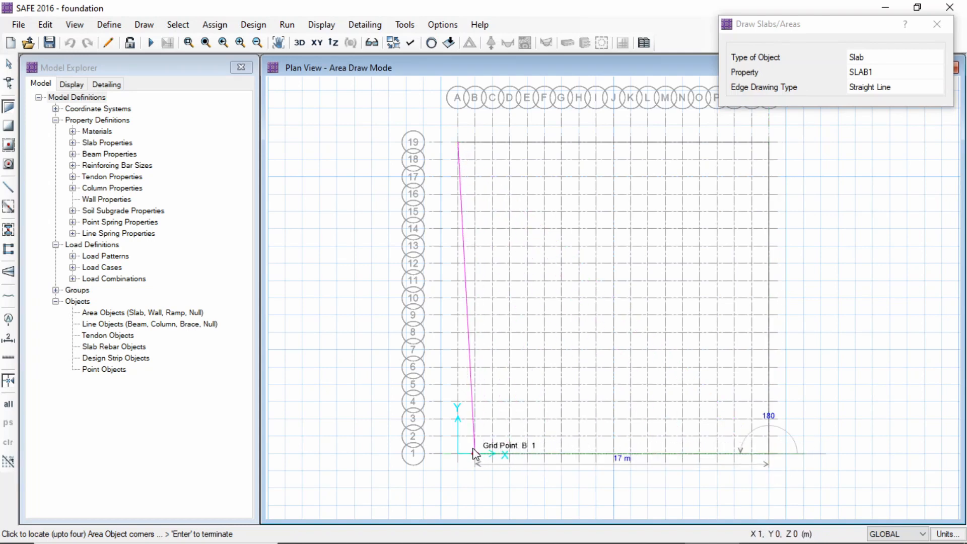
{"action": "left_click", "coordinate": [458, 454]}
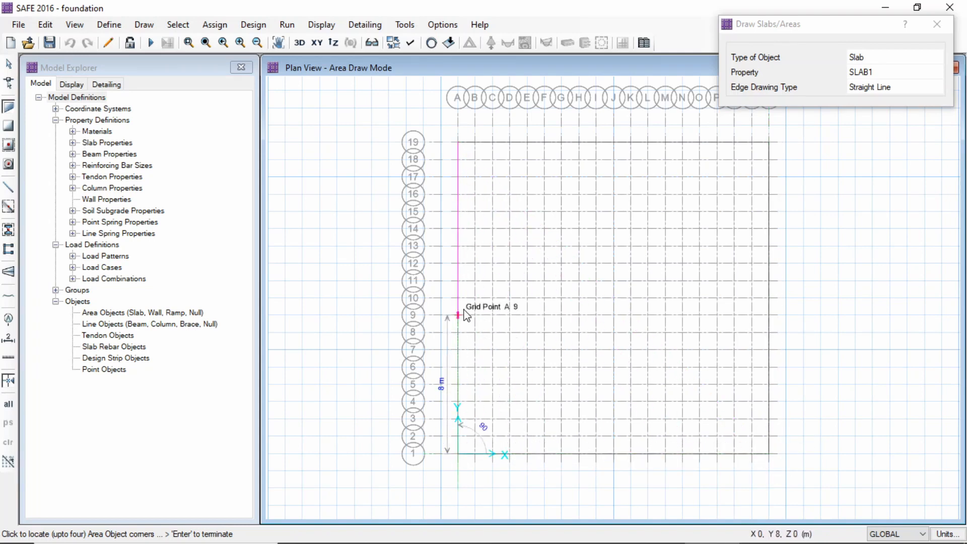
{"action": "left_click", "coordinate": [458, 142]}
{"action": "key", "text": "Escape"}
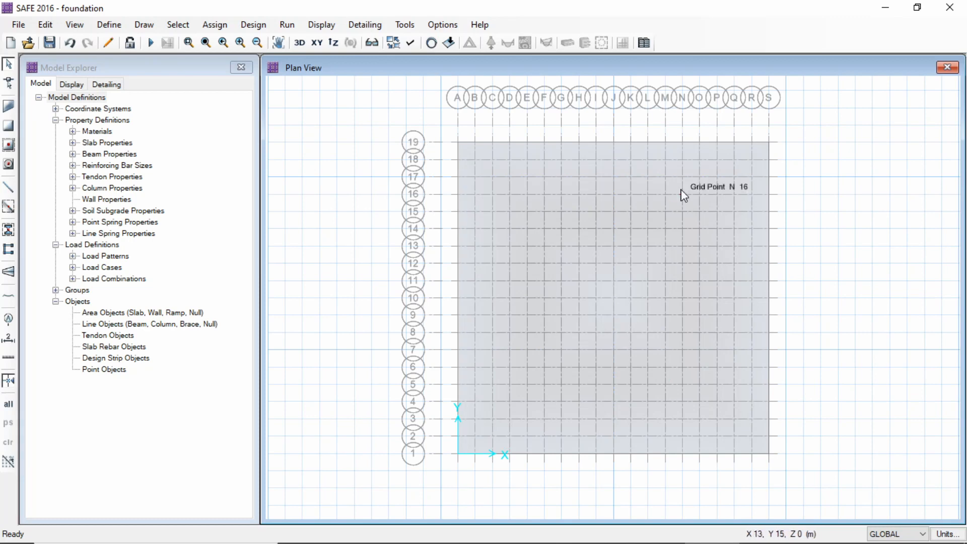
Select the foundation slab and expand its area outward with an offset value of 2000 mm
{"action": "left_click", "coordinate": [659, 224]}
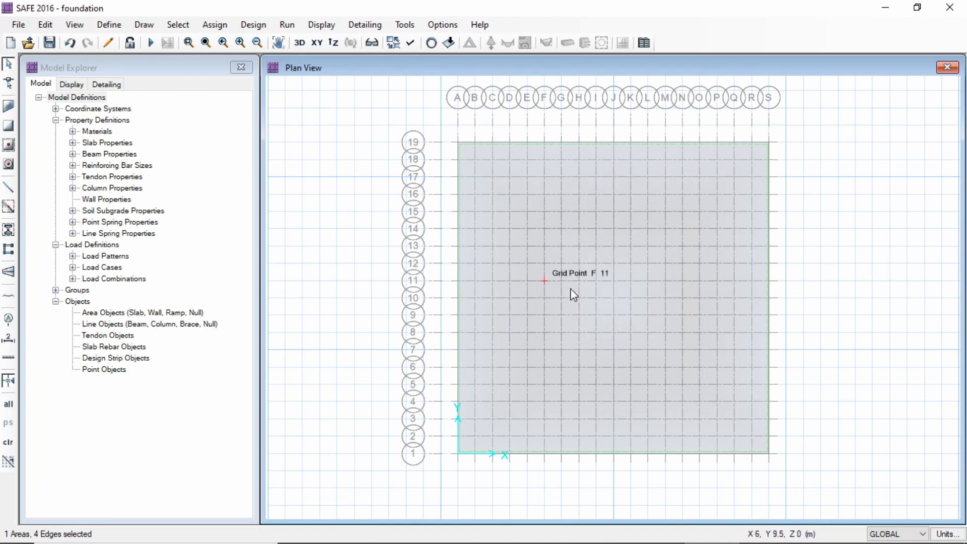
{"action": "left_click", "coordinate": [50, 25]}
{"action": "key", "text": "Escape"}
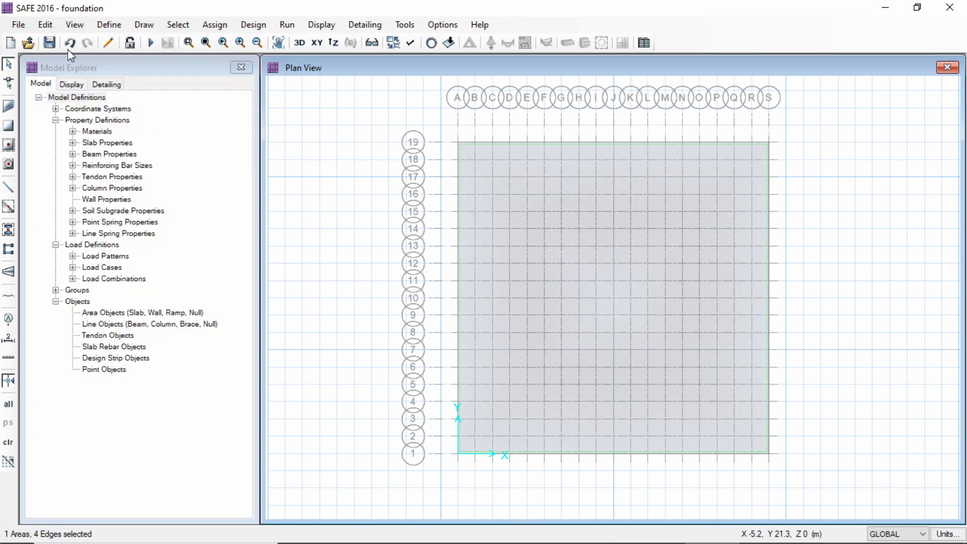
{"action": "left_click", "coordinate": [45, 24]}
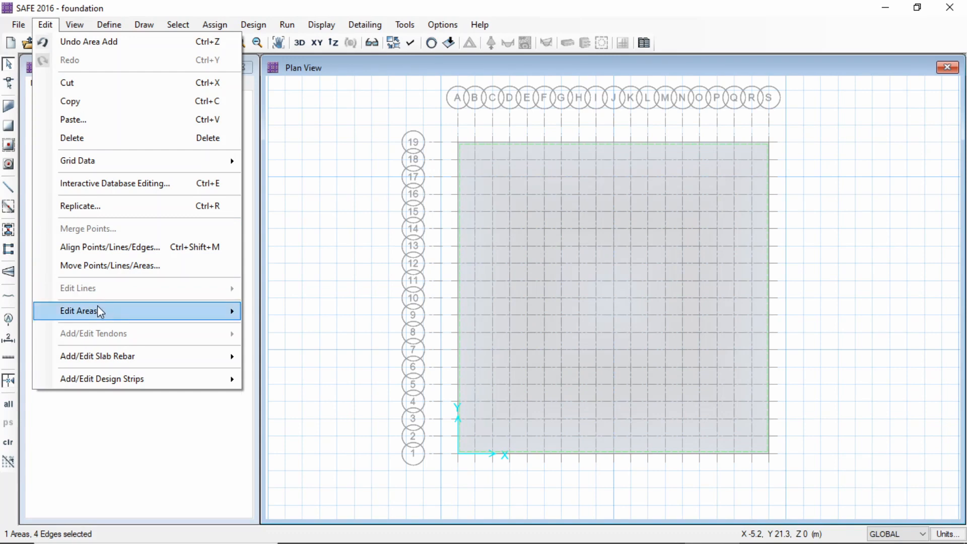
{"action": "mouse_move", "coordinate": [99, 310]}
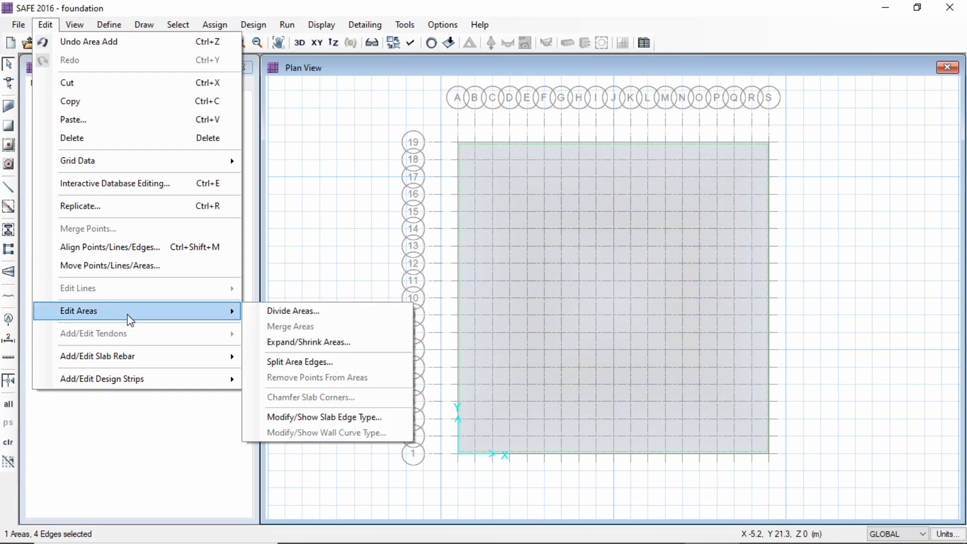
{"action": "left_click", "coordinate": [292, 343]}
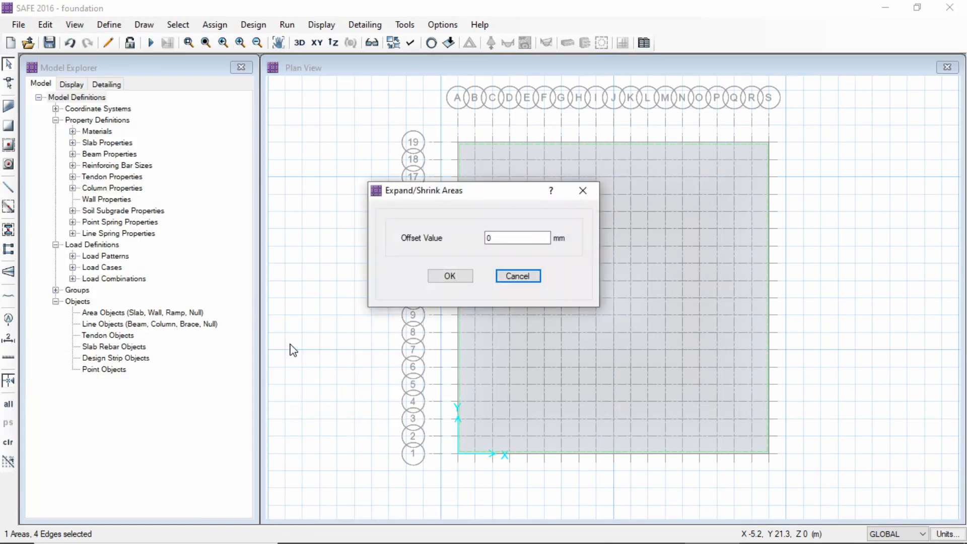
{"action": "left_click", "coordinate": [518, 239]}
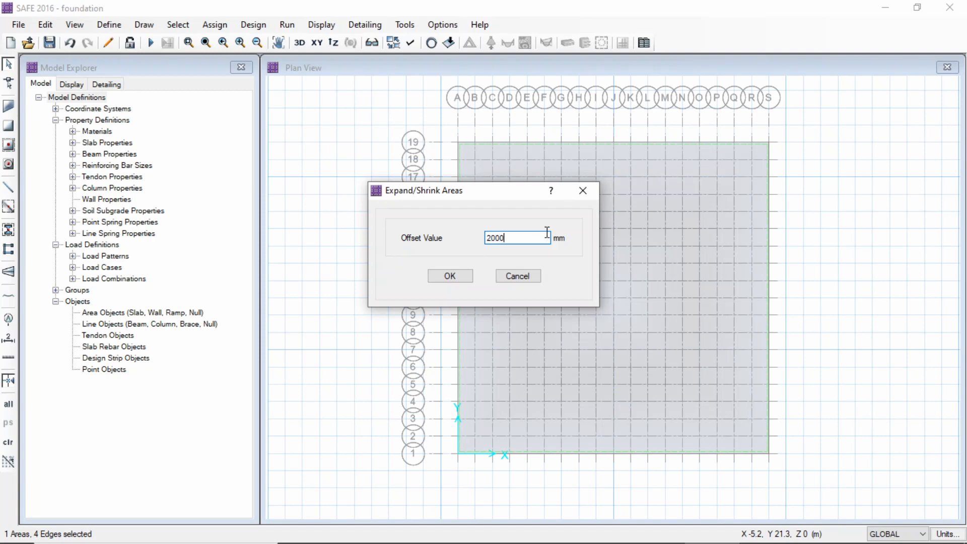
{"action": "left_click", "coordinate": [449, 276]}
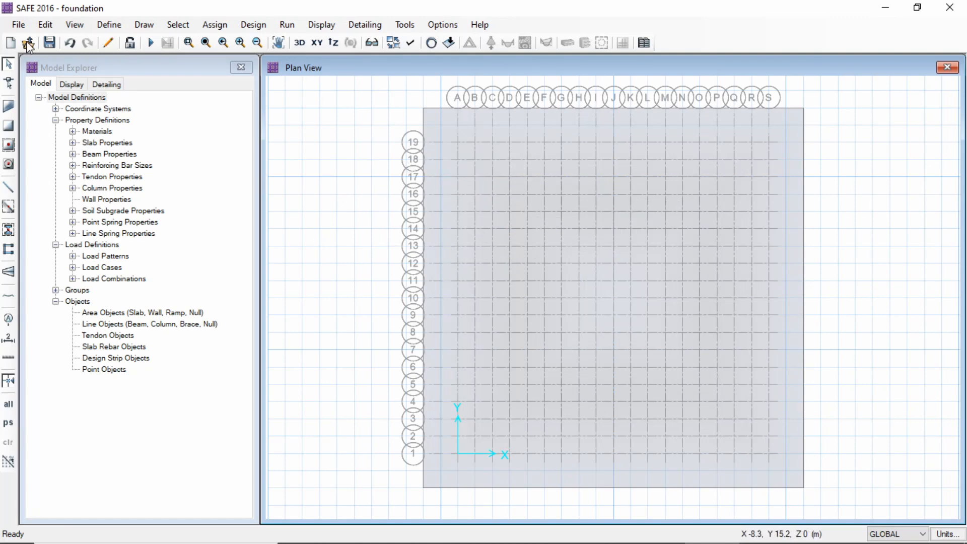
Start drawing columns with the property below set to NONE and the property above set to COL 500x500
{"action": "left_click", "coordinate": [144, 27]}
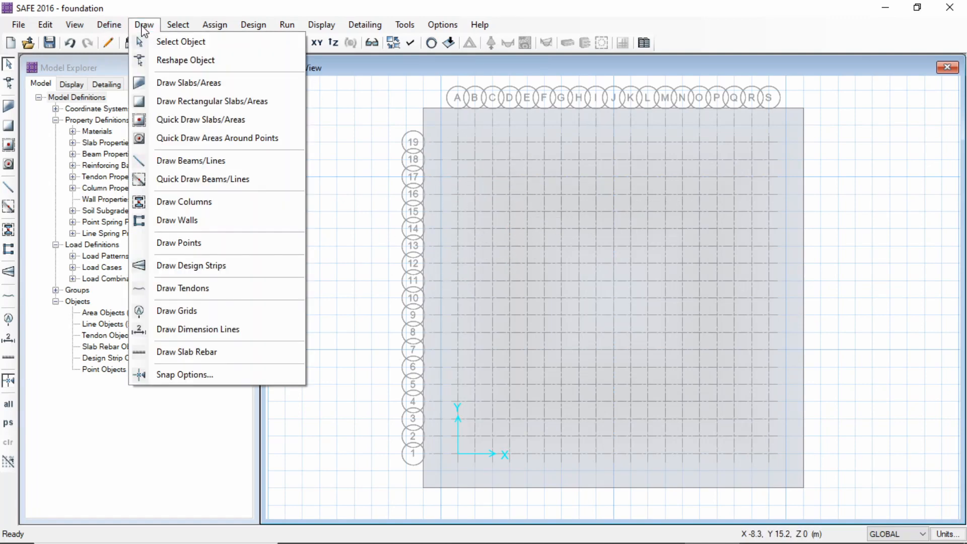
{"action": "left_click", "coordinate": [189, 202]}
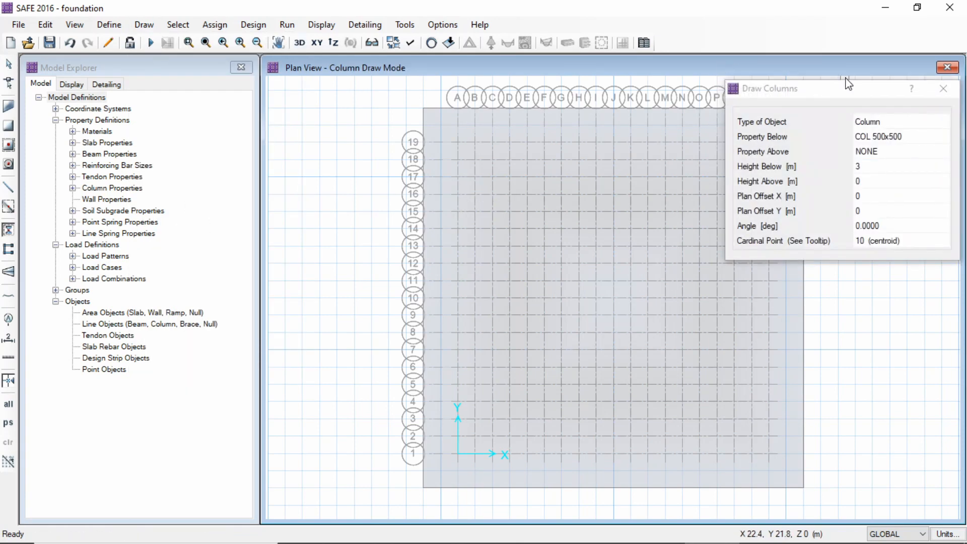
{"action": "left_click_drag", "start_coordinate": [847, 91], "coordinate": [240, 151]}
{"action": "left_click", "coordinate": [337, 198]}
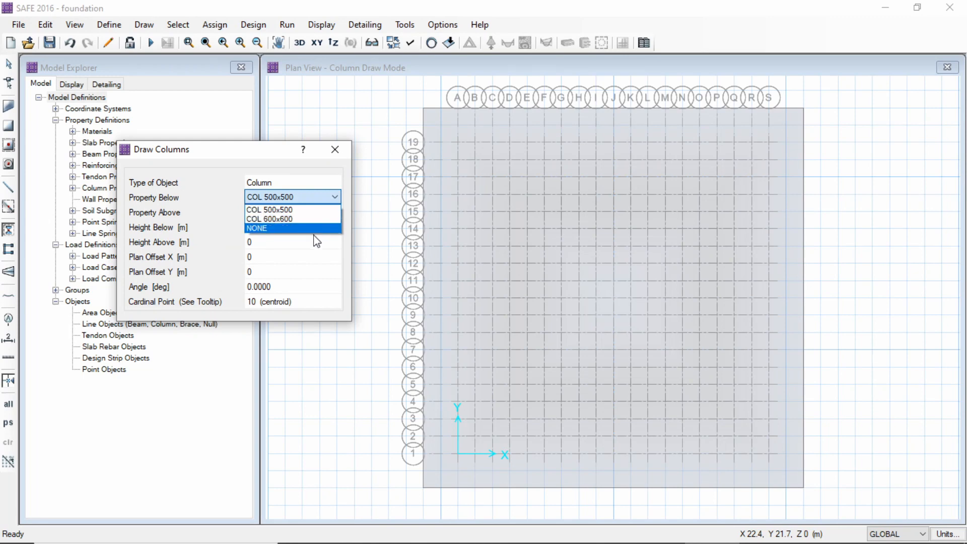
{"action": "left_click", "coordinate": [317, 240]}
{"action": "left_click", "coordinate": [335, 197]}
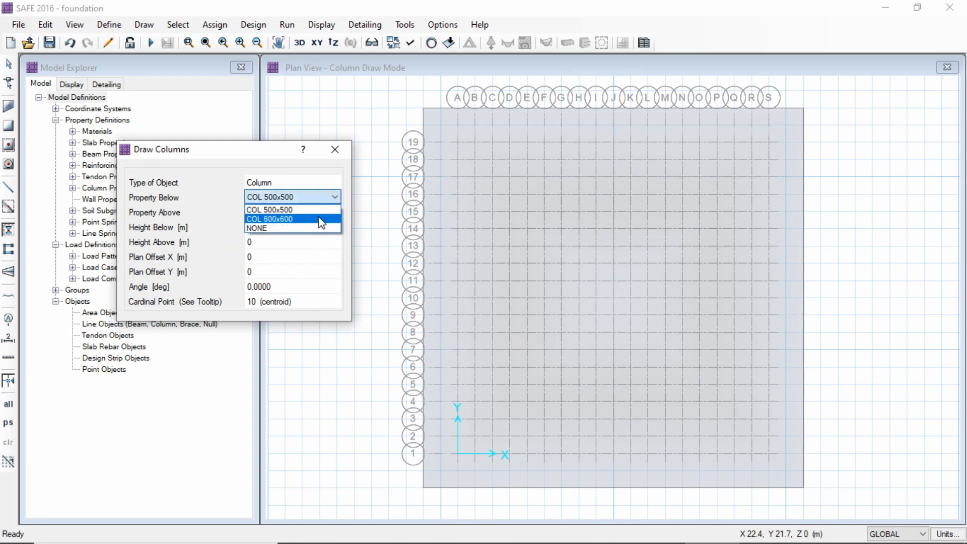
{"action": "left_click", "coordinate": [313, 229]}
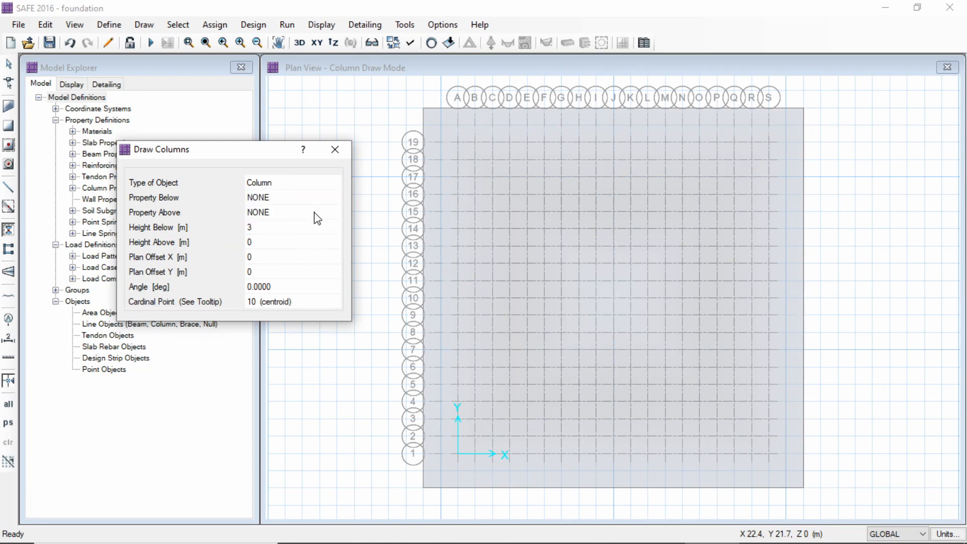
{"action": "left_click", "coordinate": [317, 212]}
{"action": "left_click", "coordinate": [335, 212]}
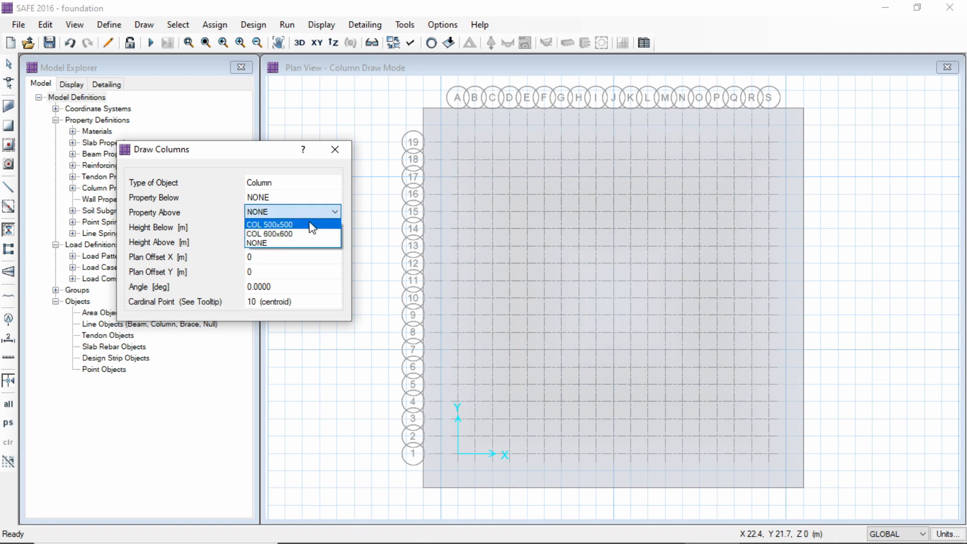
{"action": "left_click", "coordinate": [310, 225]}
Set the column height below to 0 m and the height above to 2 m
{"action": "left_click", "coordinate": [291, 228]}
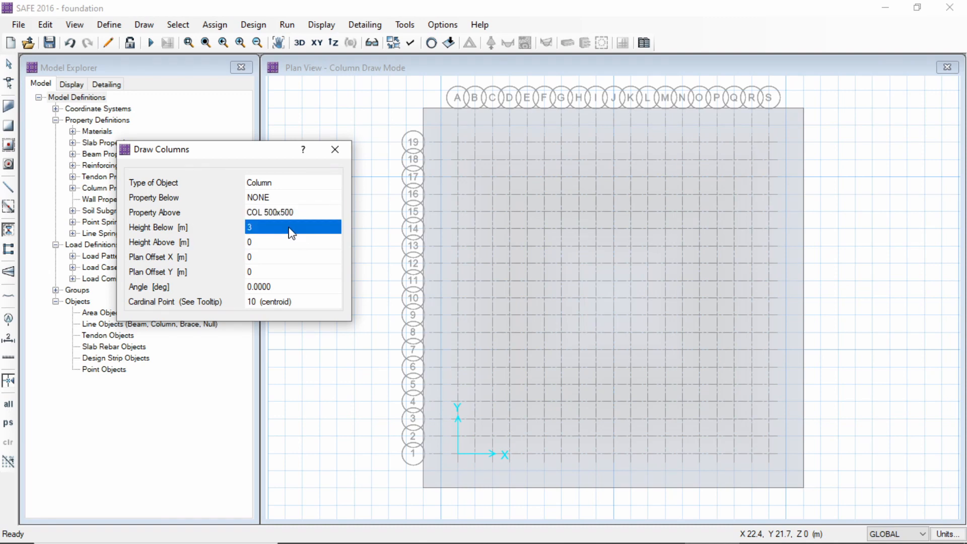
{"action": "type", "text": "0"}
{"action": "left_click", "coordinate": [275, 243]}
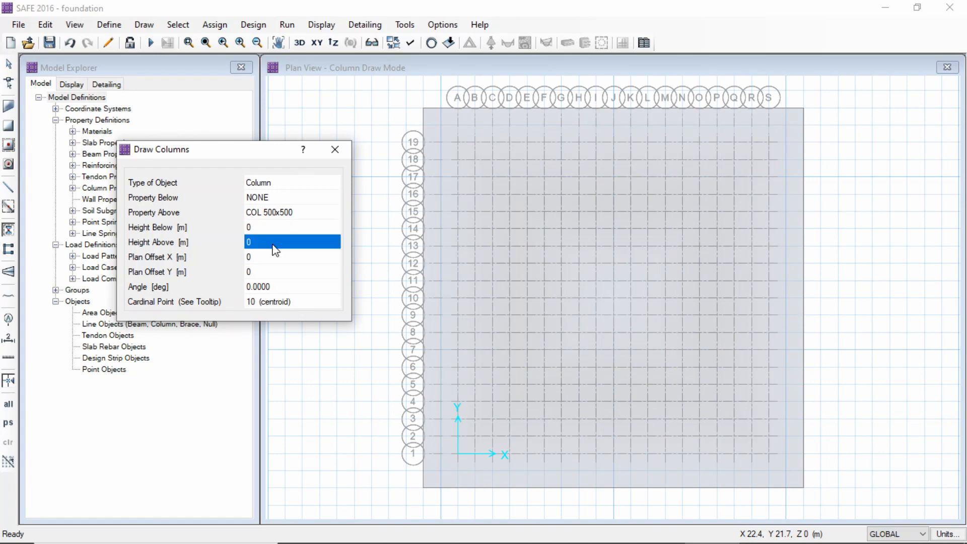
{"action": "type", "text": "2"}
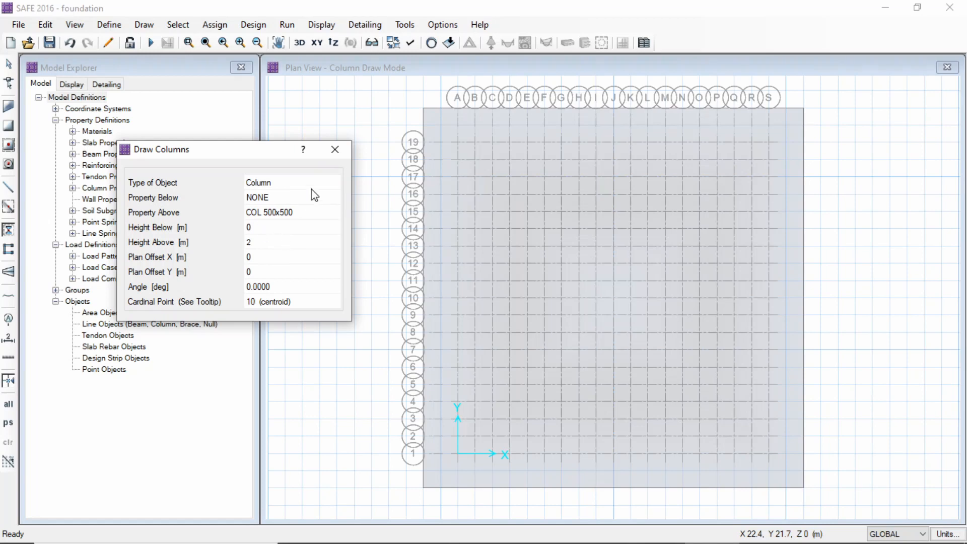
{"action": "left_click_drag", "start_coordinate": [276, 152], "coordinate": [260, 128]}
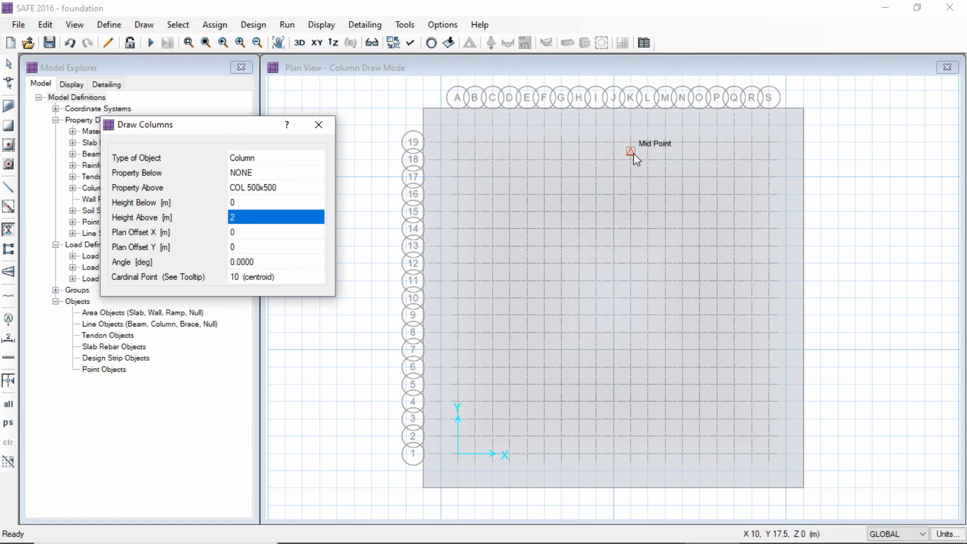
Draw COL 500x500 columns along grid line A at grid points A1, A7, A13 and A19
{"action": "left_click", "coordinate": [458, 142]}
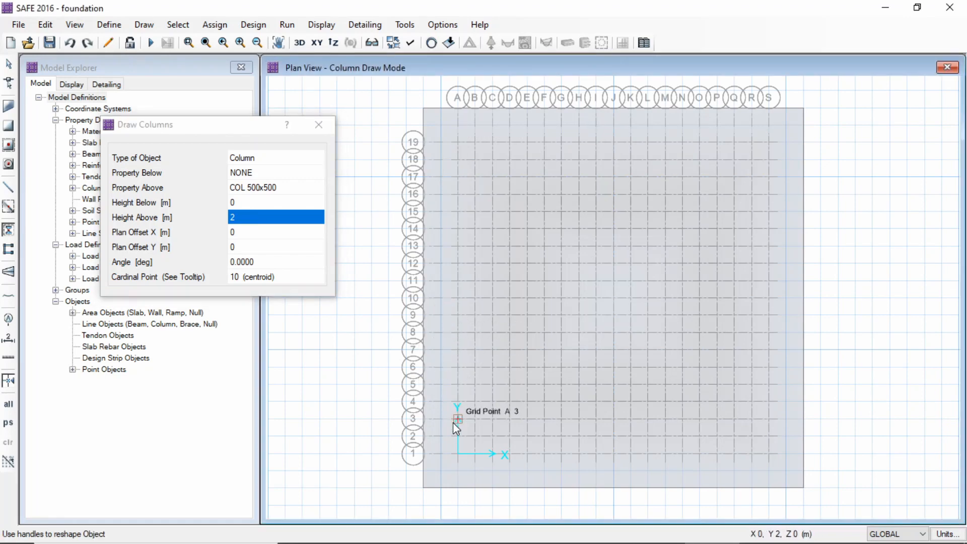
{"action": "left_click", "coordinate": [458, 453]}
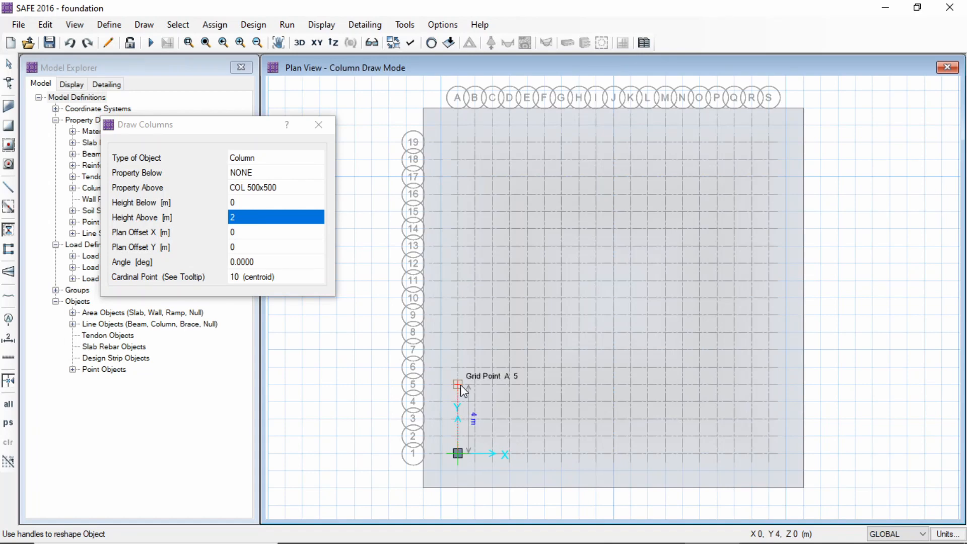
{"action": "left_click", "coordinate": [458, 349]}
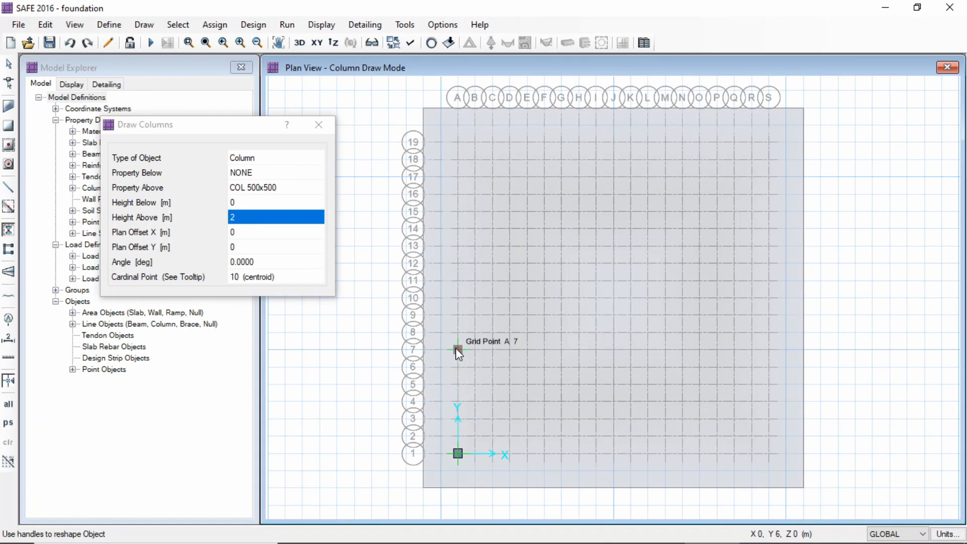
{"action": "left_click", "coordinate": [458, 247]}
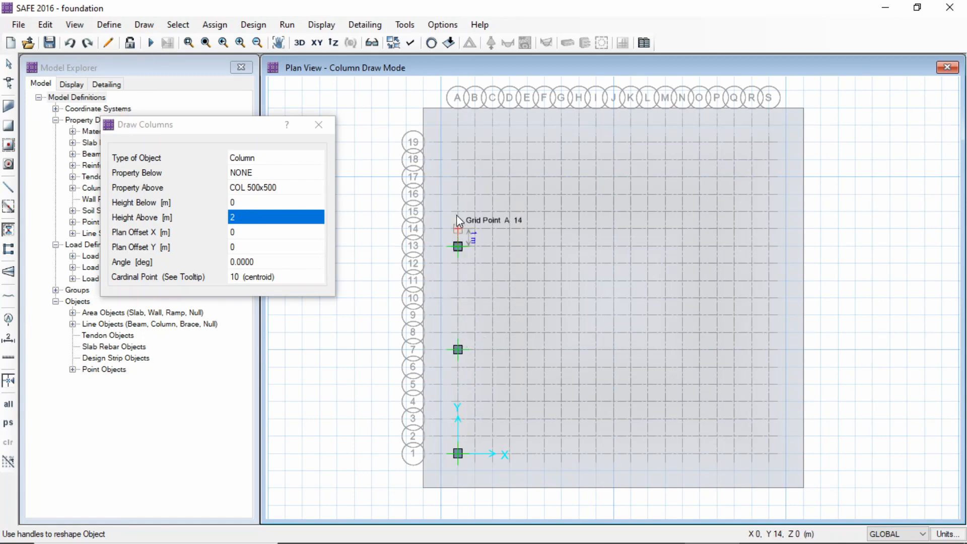
{"action": "left_click", "coordinate": [457, 143]}
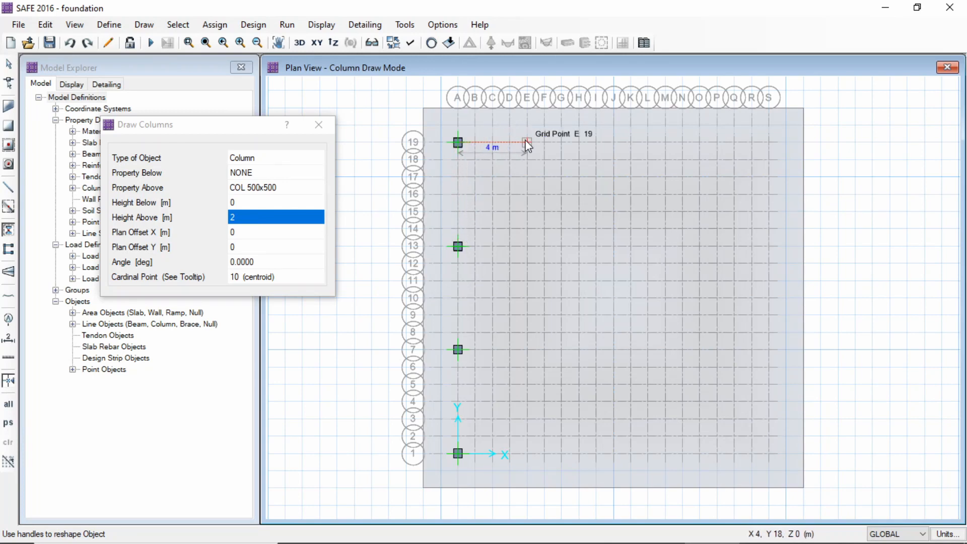
Draw the remaining perimeter COL 500x500 columns at grid points G19, M19, S19, S13, S7, S1, M1 and G1
{"action": "left_click", "coordinate": [559, 142]}
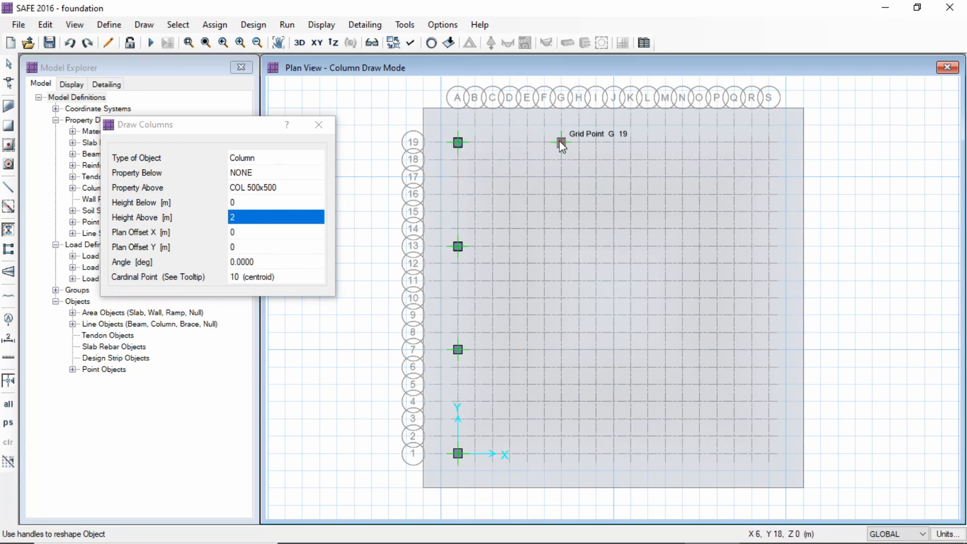
{"action": "left_click", "coordinate": [665, 143]}
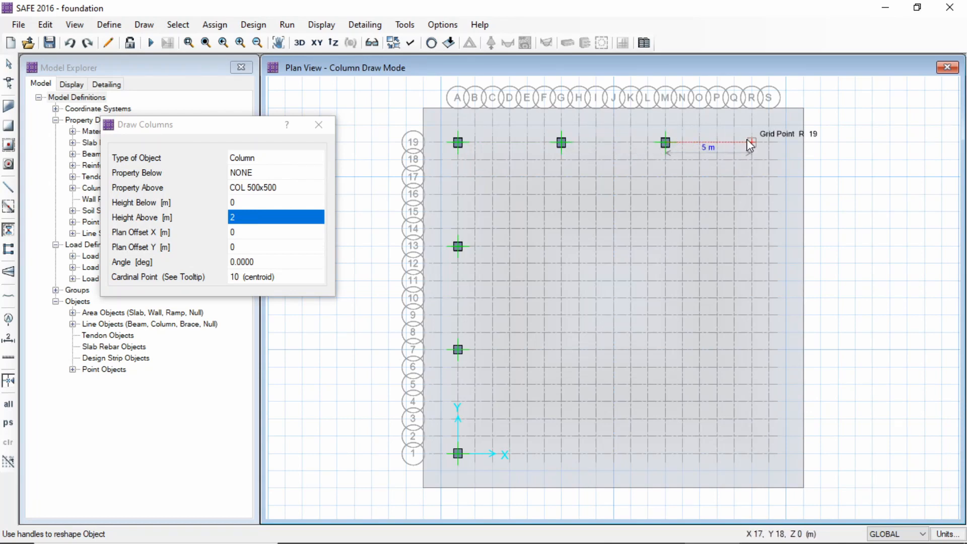
{"action": "left_click", "coordinate": [768, 143]}
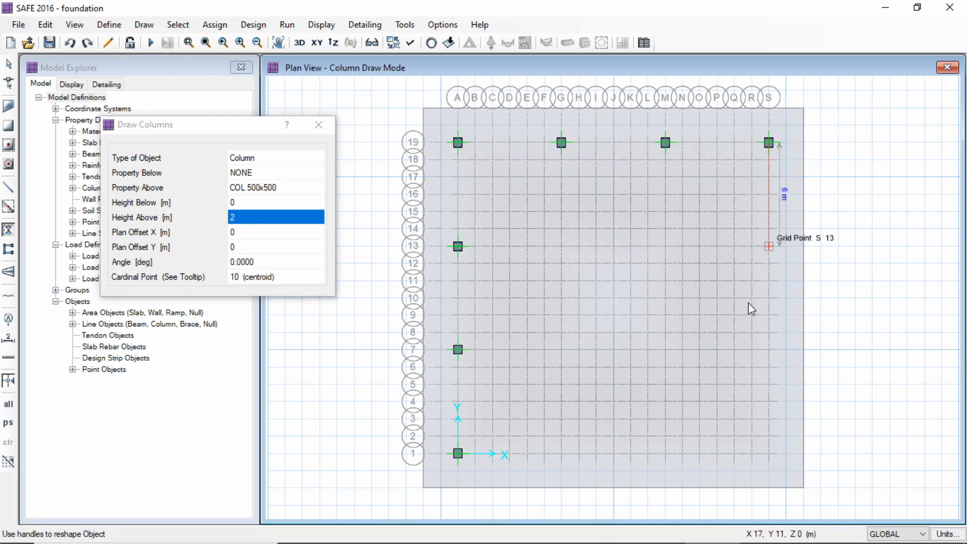
{"action": "left_click", "coordinate": [768, 246]}
{"action": "left_click", "coordinate": [767, 349]}
{"action": "left_click", "coordinate": [767, 453]}
{"action": "left_click", "coordinate": [665, 453]}
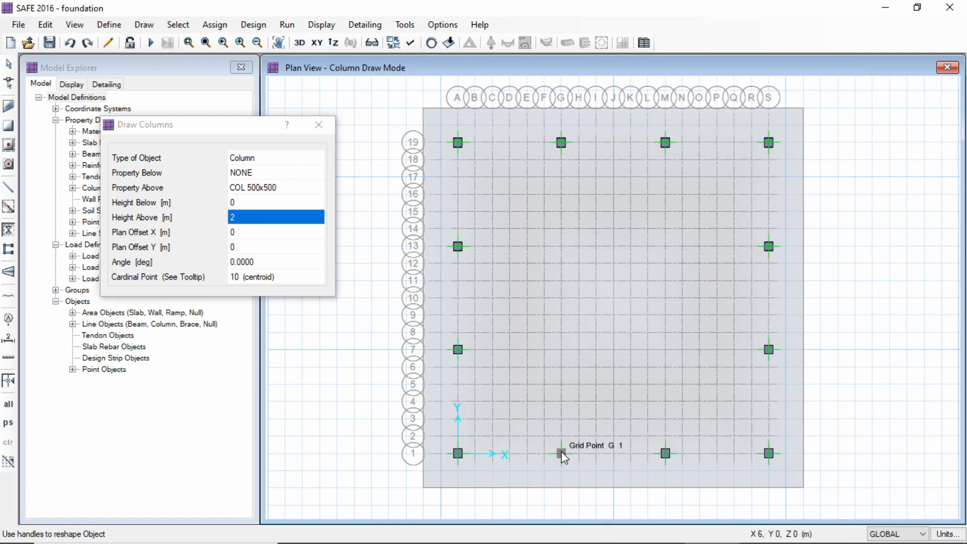
{"action": "left_click", "coordinate": [561, 453]}
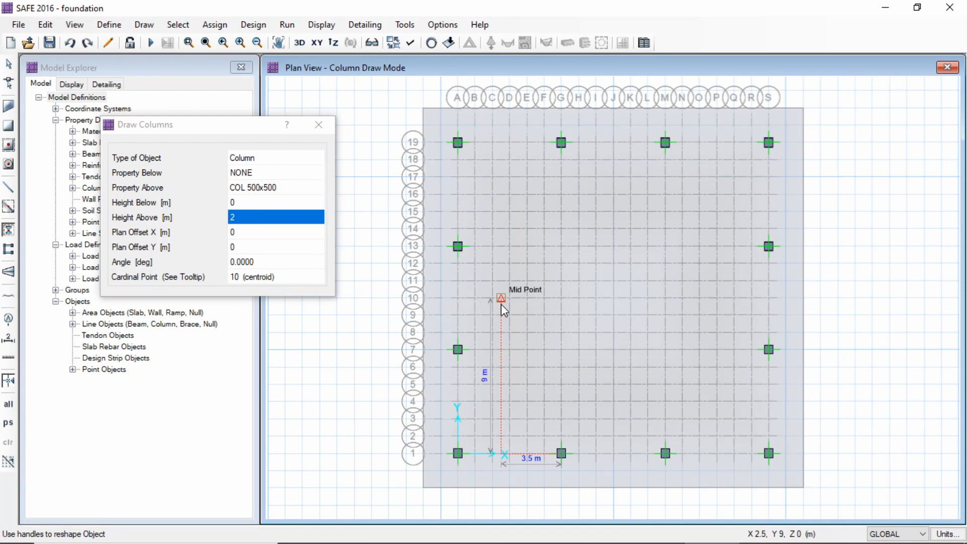
Change the property above to COL 600x600, draw interior columns at G7, G13, M13 and M7, and finish column drawing
{"action": "left_click", "coordinate": [280, 187]}
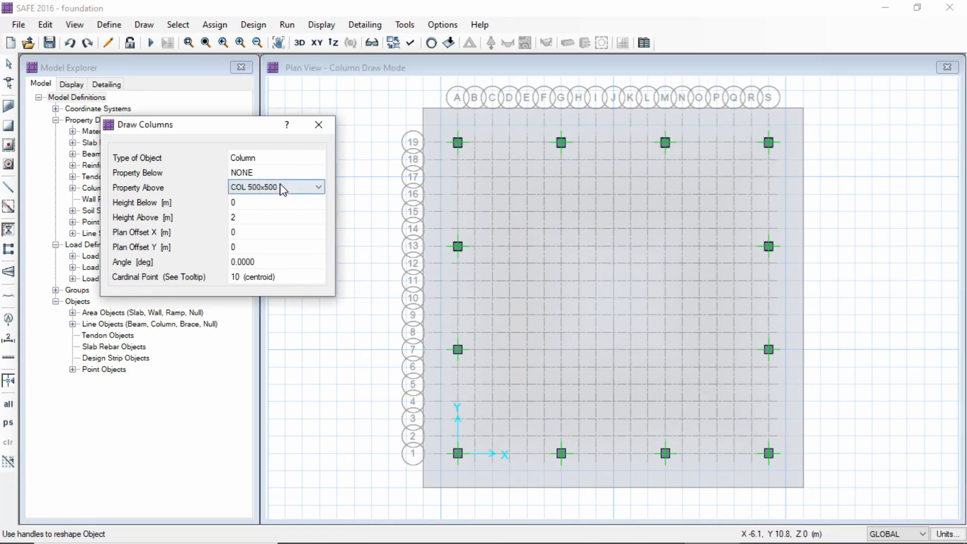
{"action": "left_click", "coordinate": [321, 187]}
{"action": "left_click", "coordinate": [312, 200]}
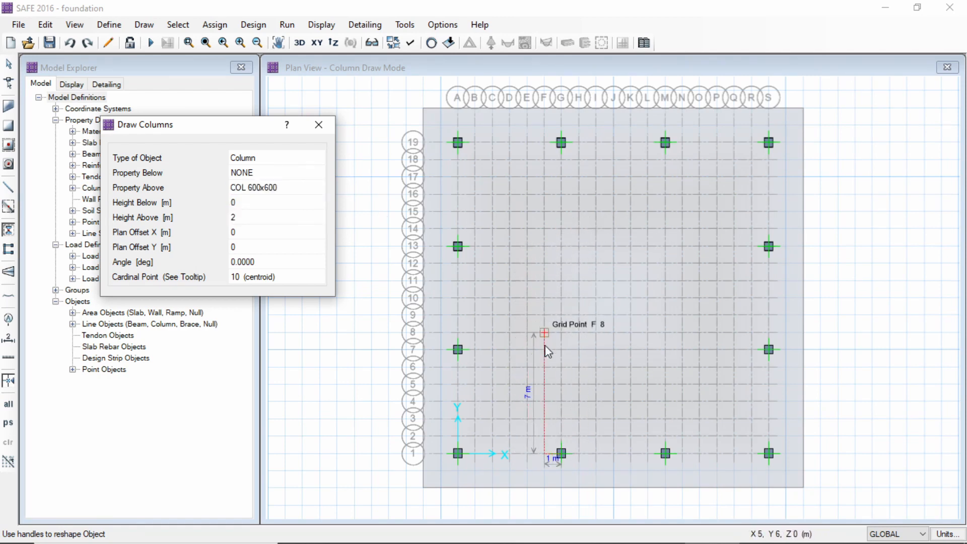
{"action": "left_click", "coordinate": [561, 348]}
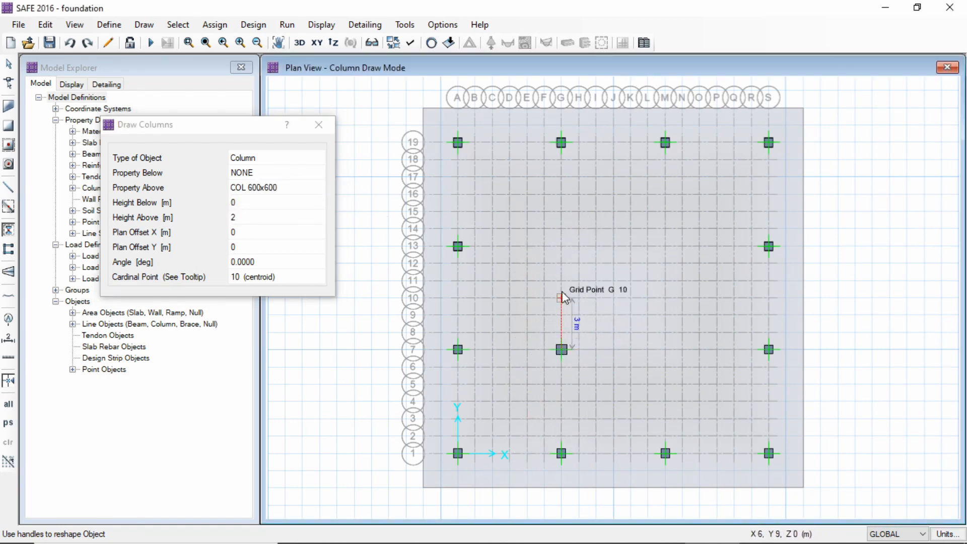
{"action": "left_click", "coordinate": [563, 247]}
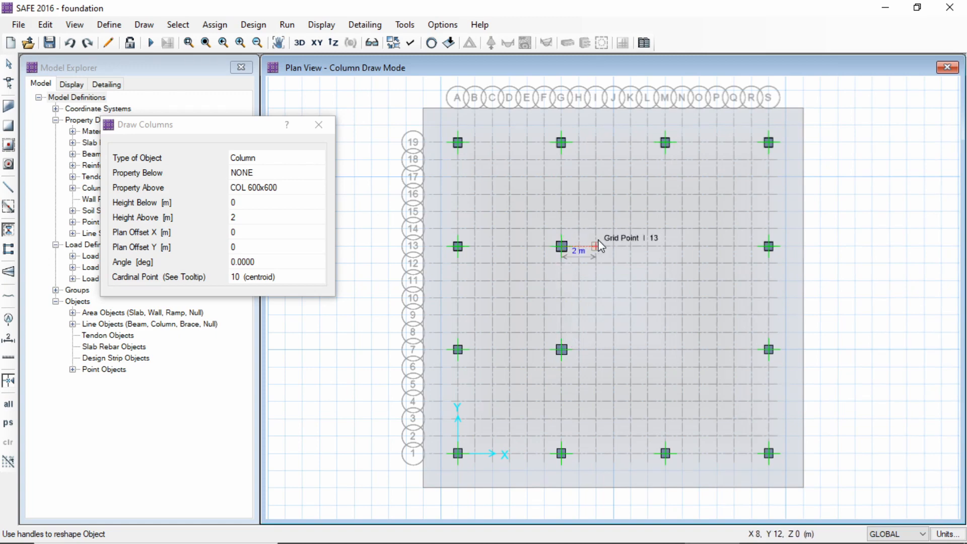
{"action": "left_click", "coordinate": [669, 247]}
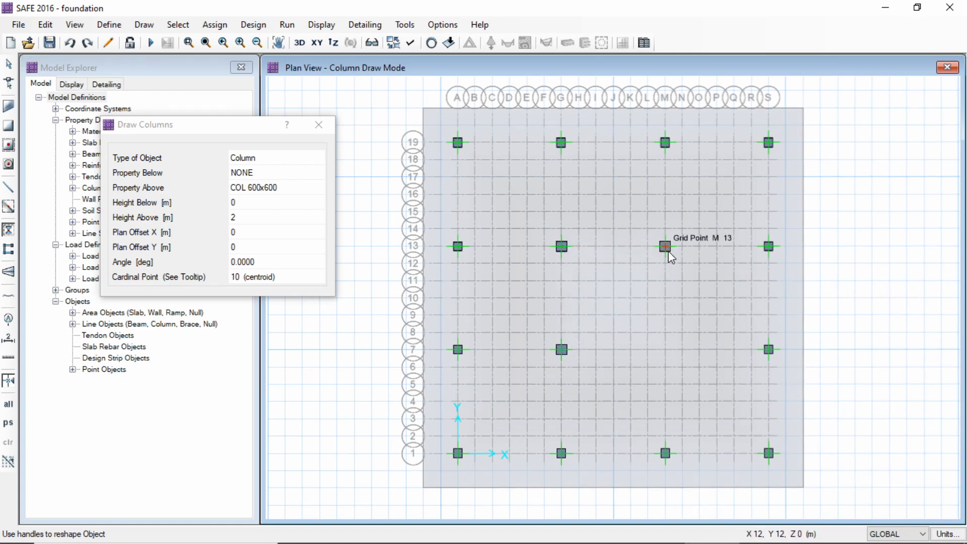
{"action": "left_click", "coordinate": [669, 350]}
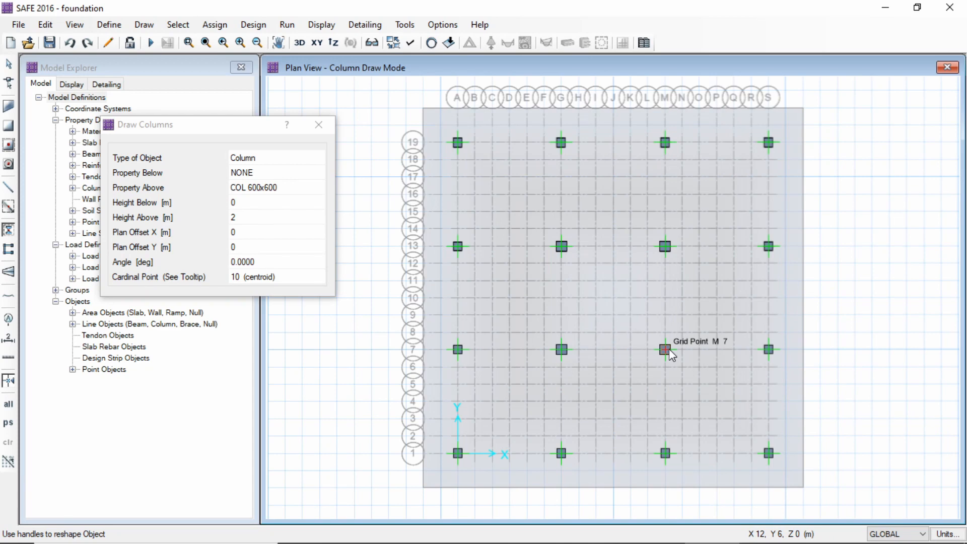
{"action": "left_click", "coordinate": [318, 125]}
{"action": "key", "text": "Escape"}
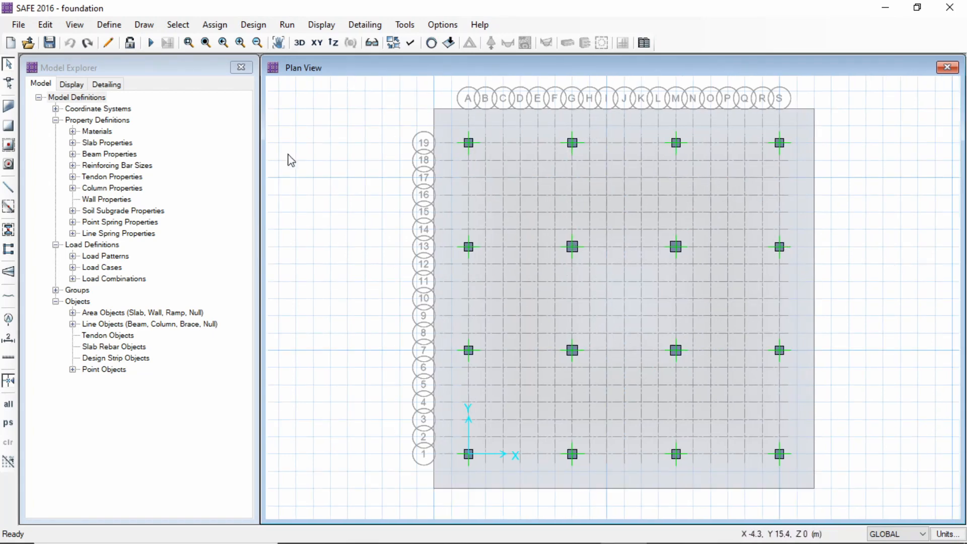
Draw layer A column strips with 4 m widths along grid lines 19 and 13, spanning the slab from edge to edge
{"action": "left_click", "coordinate": [144, 24]}
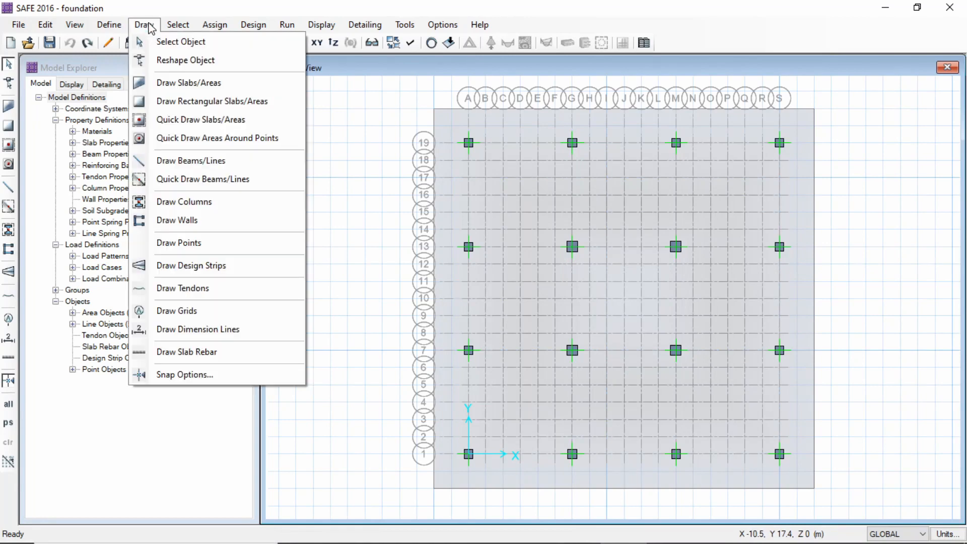
{"action": "left_click", "coordinate": [179, 270]}
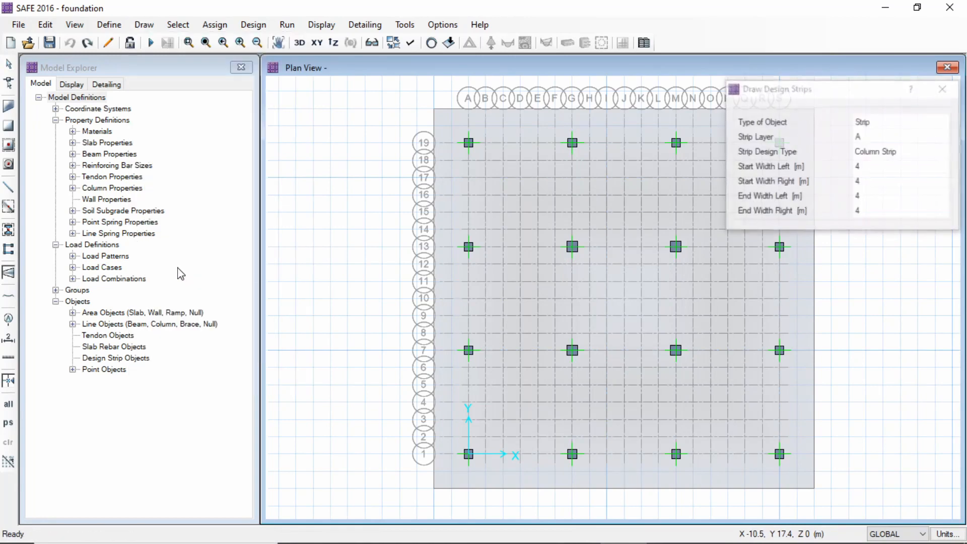
{"action": "left_click_drag", "start_coordinate": [837, 94], "coordinate": [219, 141]}
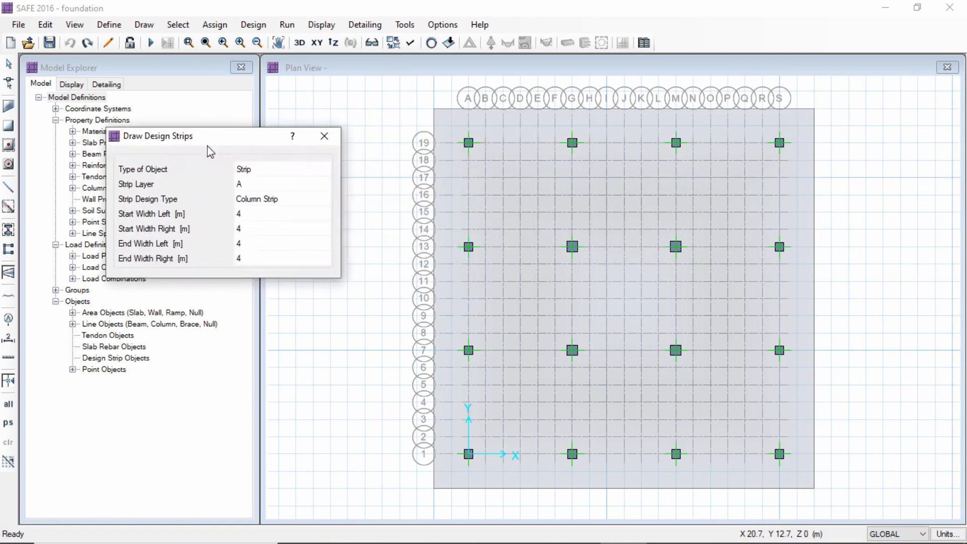
{"action": "left_click", "coordinate": [262, 186]}
{"action": "left_click", "coordinate": [267, 187]}
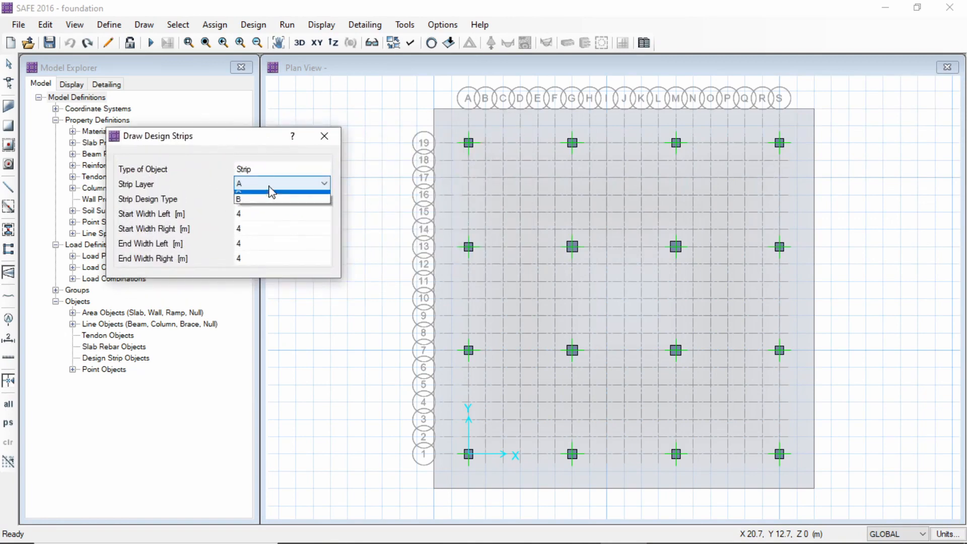
{"action": "left_click", "coordinate": [263, 203]}
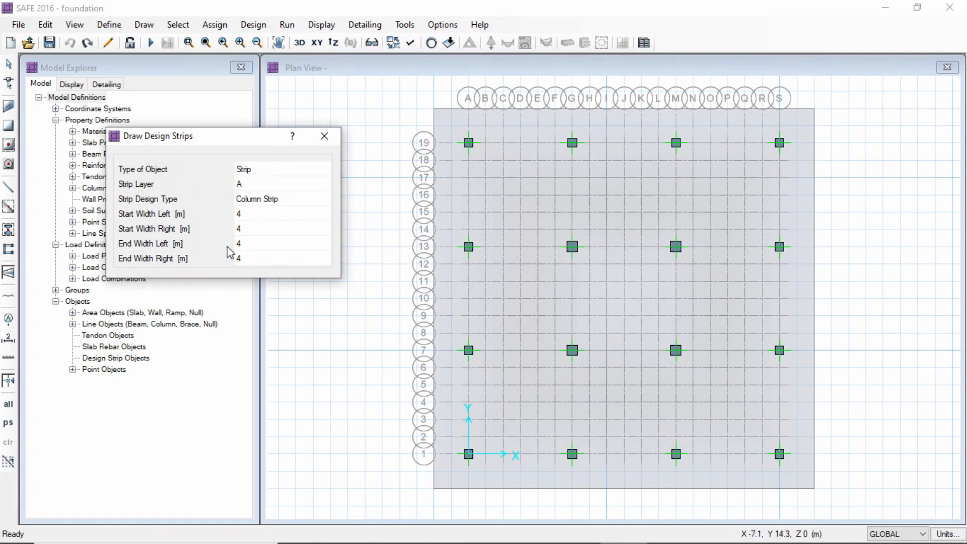
{"action": "scroll", "coordinate": [580, 153], "scroll_direction": "up", "scroll_amount": 2}
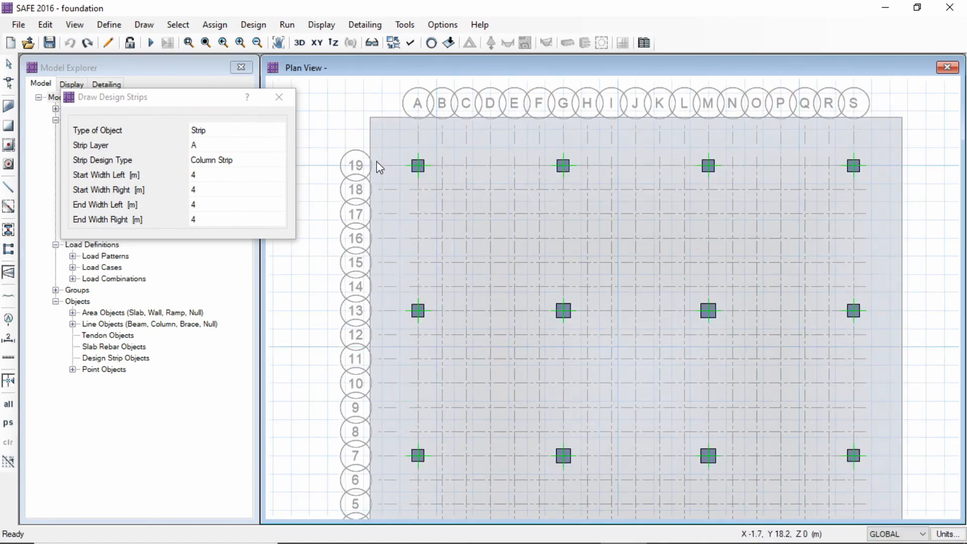
{"action": "left_click", "coordinate": [371, 166]}
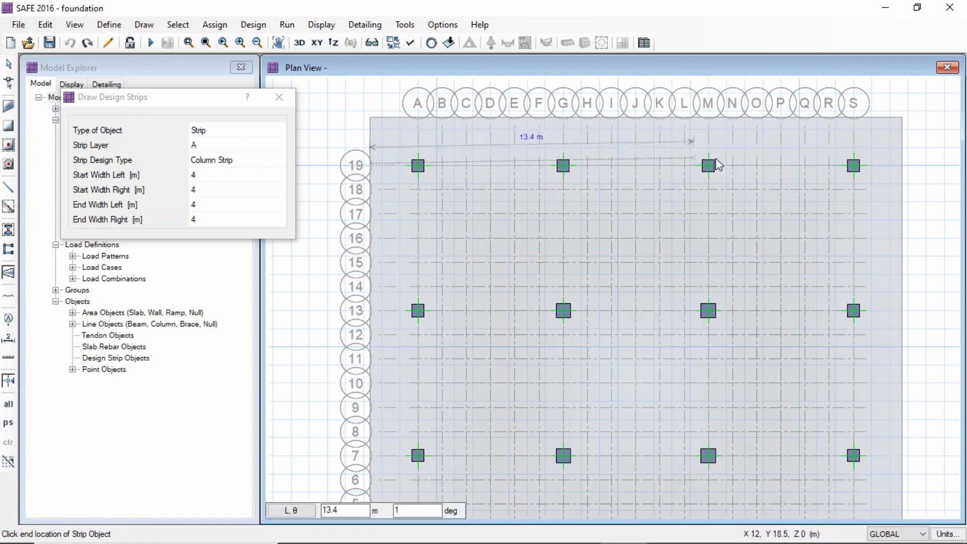
{"action": "left_click", "coordinate": [903, 165]}
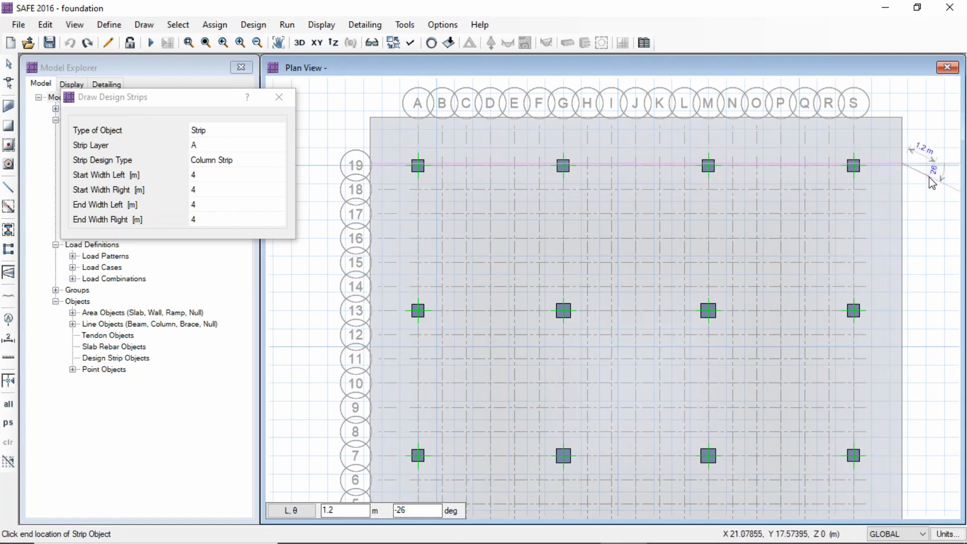
{"action": "key", "text": "Return"}
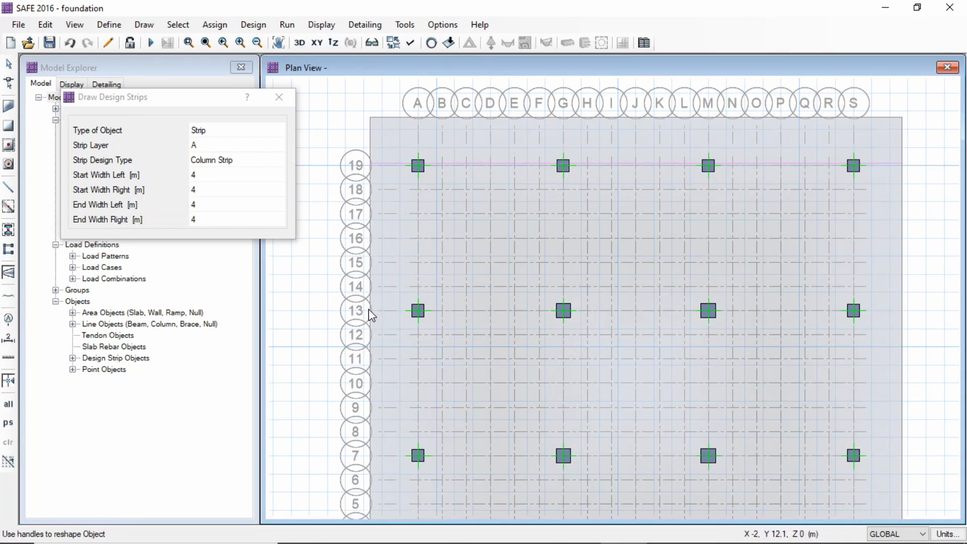
{"action": "middle_click_drag", "start_coordinate": [404, 153], "coordinate": [391, 224]}
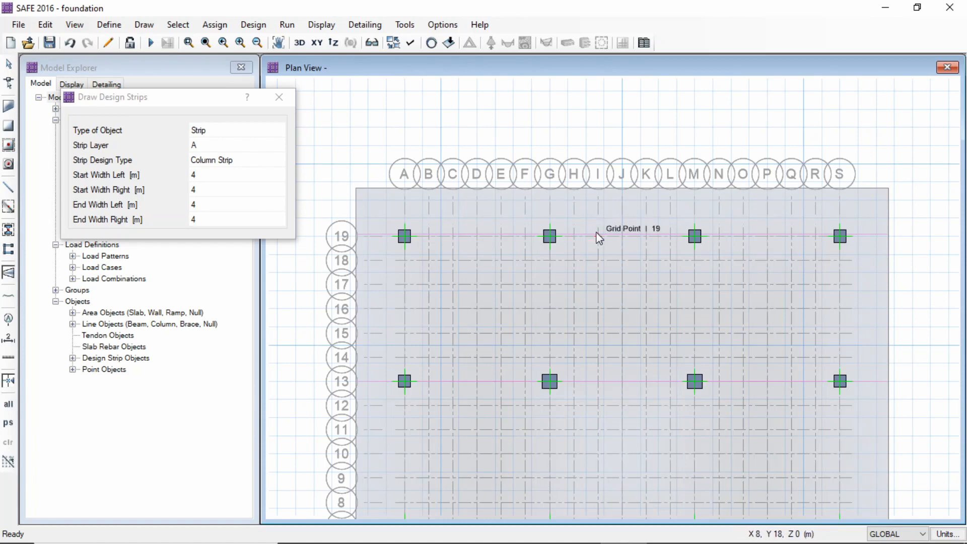
{"action": "key", "text": "Escape"}
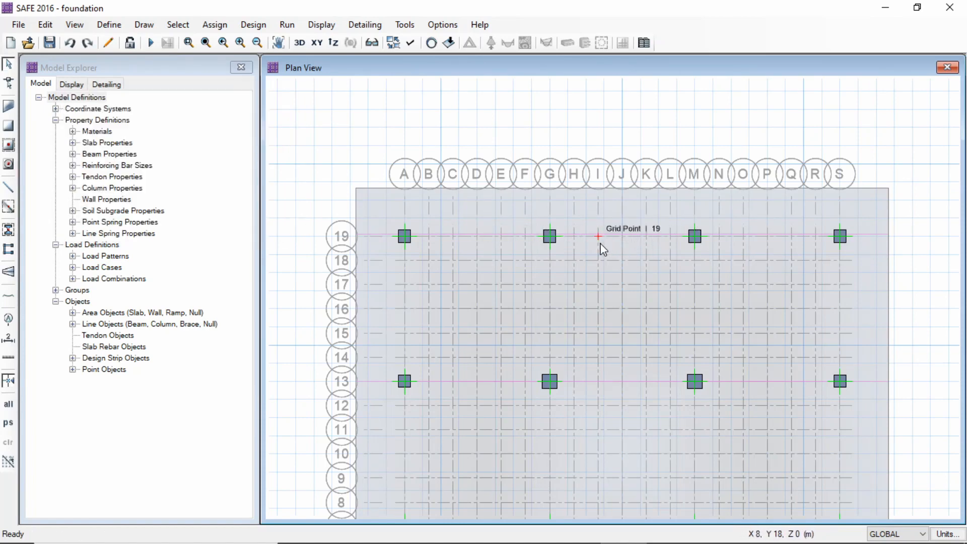
Delete the misaligned design strip near grid line 19
{"action": "scroll", "coordinate": [599, 241], "scroll_direction": "up", "scroll_amount": 3}
{"action": "scroll", "coordinate": [596, 237], "scroll_direction": "down", "scroll_amount": 2}
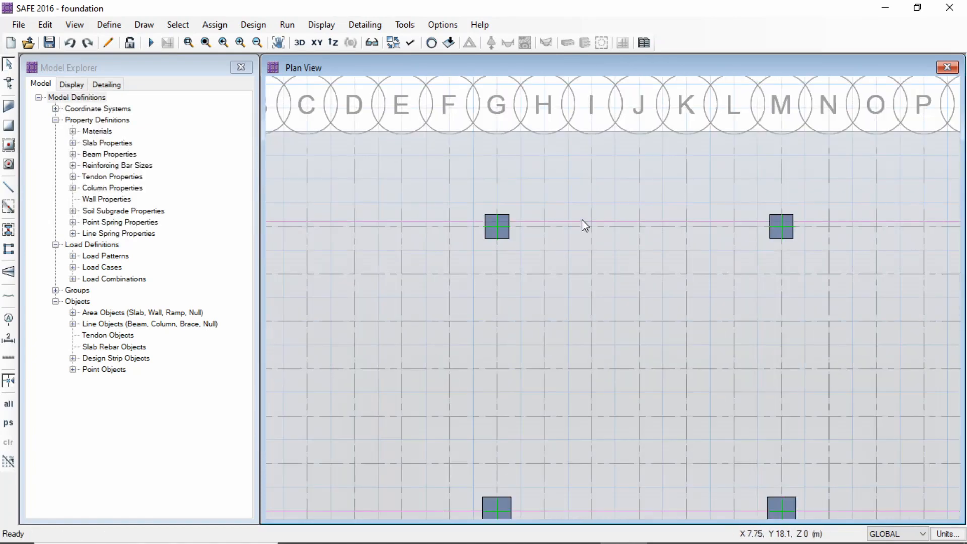
{"action": "left_click", "coordinate": [582, 222]}
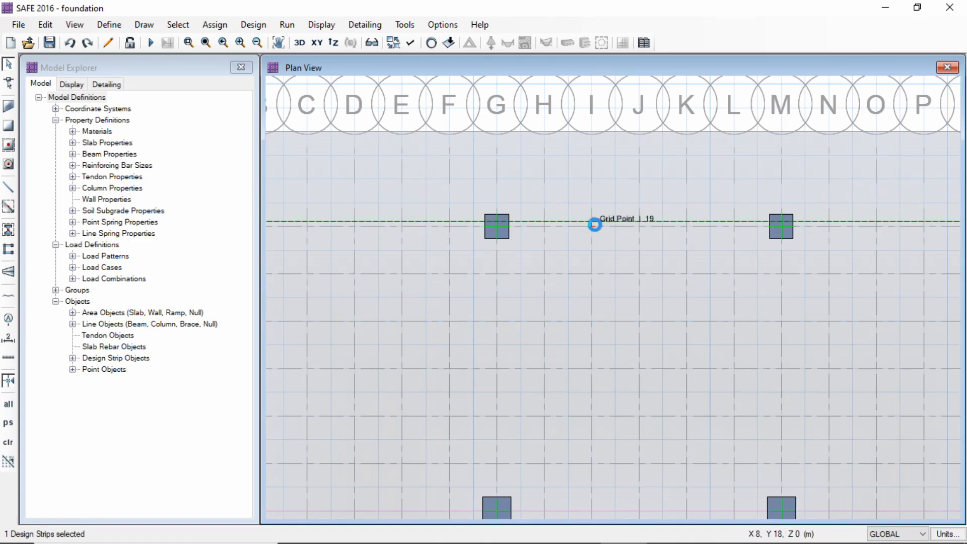
{"action": "key", "text": "Delete"}
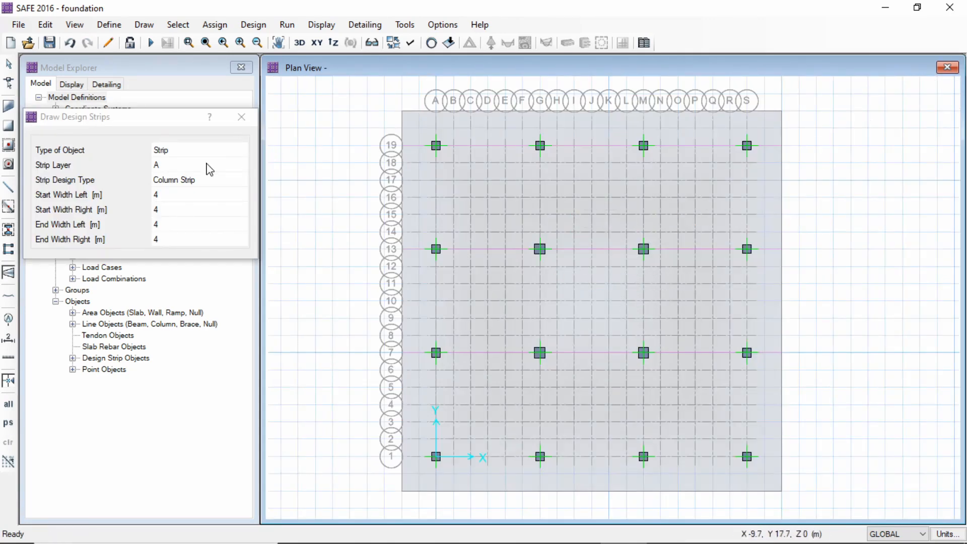
Draw layer B column strips along grid lines A, G, M and S between opposite slab edges, and finish strip drawing
{"action": "left_click", "coordinate": [226, 164]}
{"action": "left_click", "coordinate": [234, 168]}
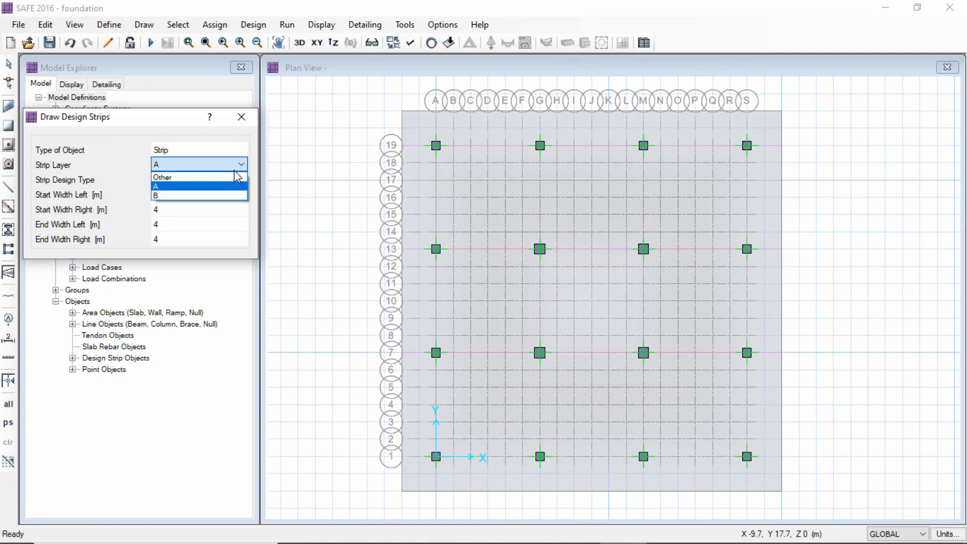
{"action": "left_click", "coordinate": [217, 197]}
{"action": "scroll", "coordinate": [459, 170], "scroll_direction": "up", "scroll_amount": 2}
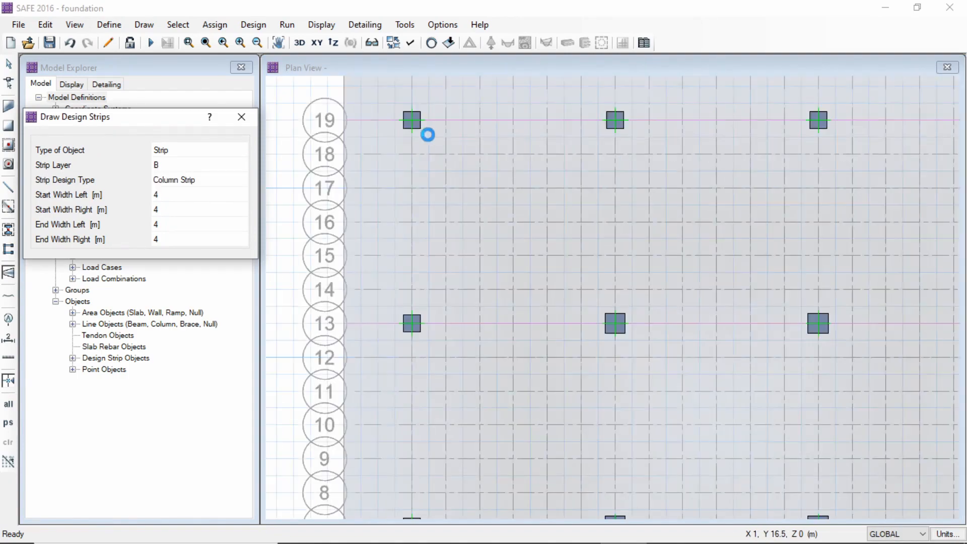
{"action": "scroll", "coordinate": [429, 139], "scroll_direction": "down", "scroll_amount": 1}
{"action": "scroll", "coordinate": [430, 142], "scroll_direction": "down", "scroll_amount": 1}
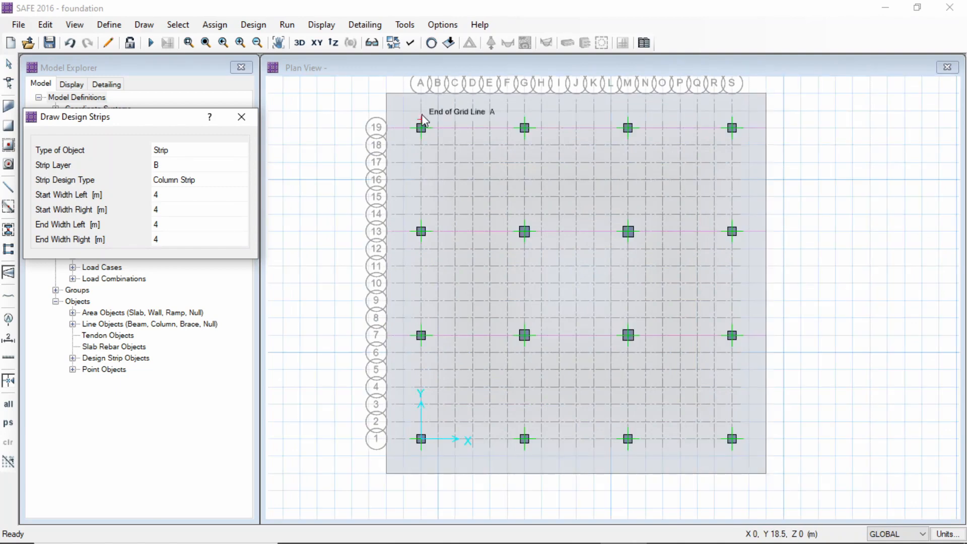
{"action": "left_click", "coordinate": [628, 94]}
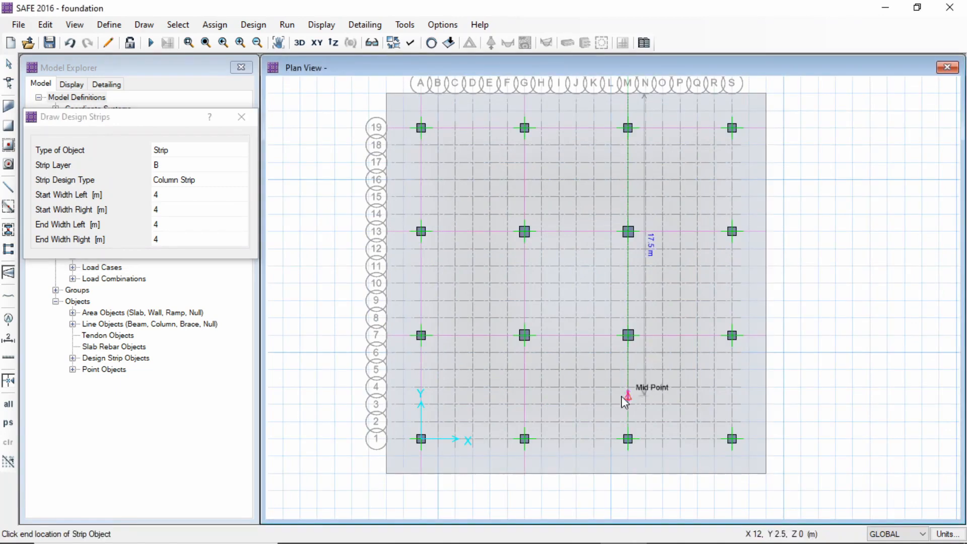
{"action": "left_click", "coordinate": [628, 475]}
{"action": "key", "text": "Return"}
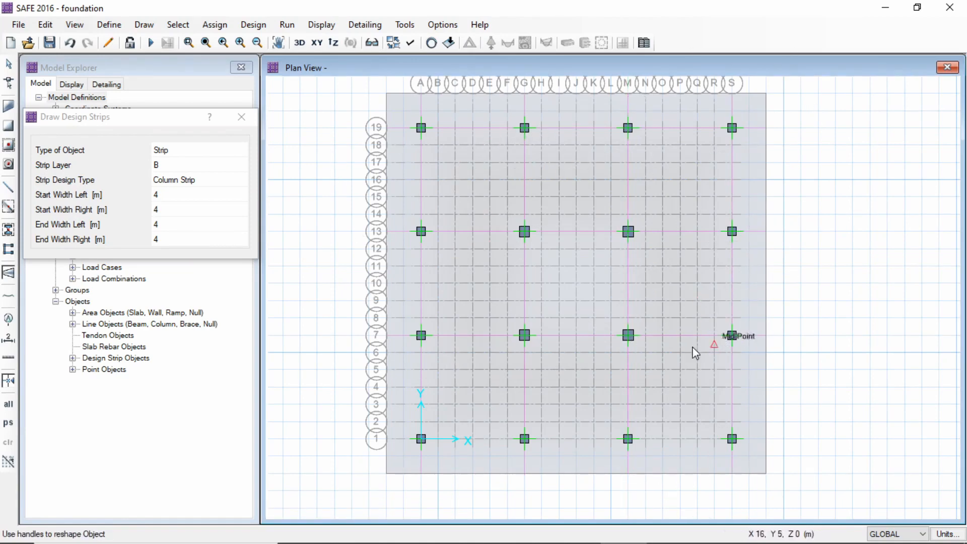
{"action": "left_click", "coordinate": [242, 118]}
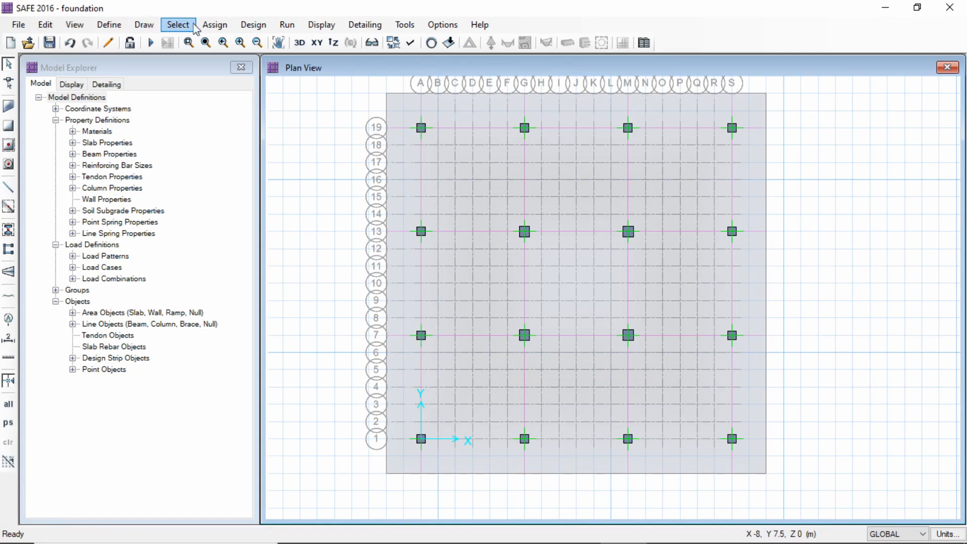
Assign the SOIL1 soil subgrade property to the whole foundation slab
{"action": "left_click", "coordinate": [214, 26]}
{"action": "left_click", "coordinate": [923, 282]}
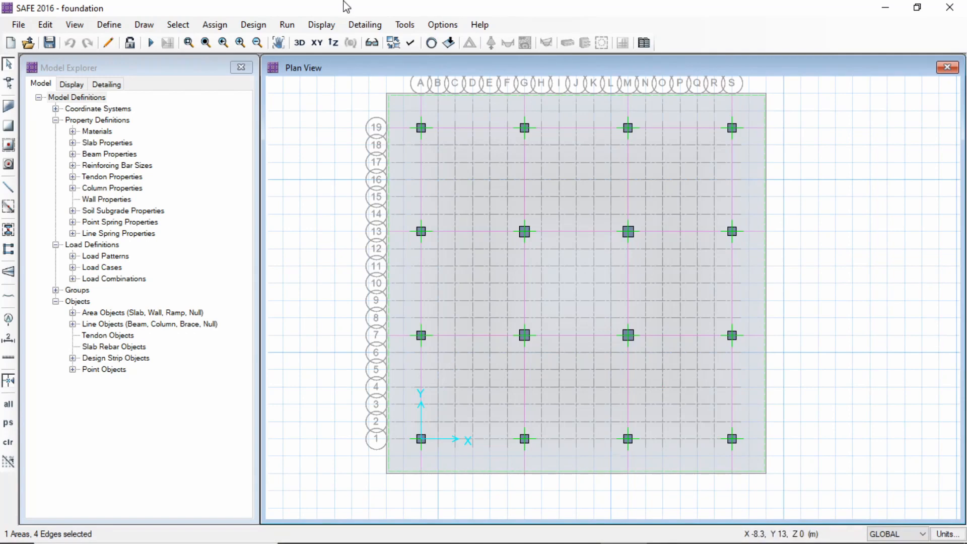
{"action": "left_click", "coordinate": [471, 181]}
{"action": "left_click", "coordinate": [461, 179]}
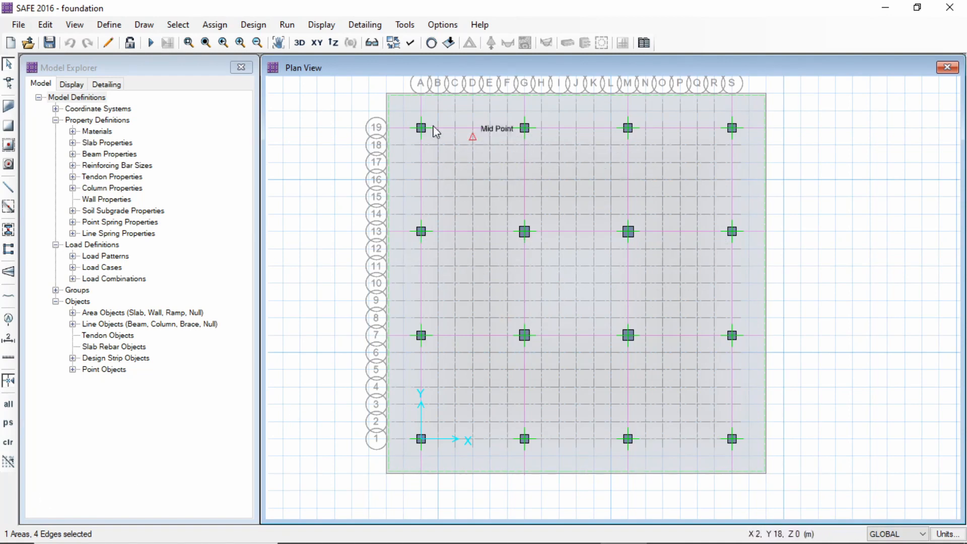
{"action": "left_click", "coordinate": [219, 26]}
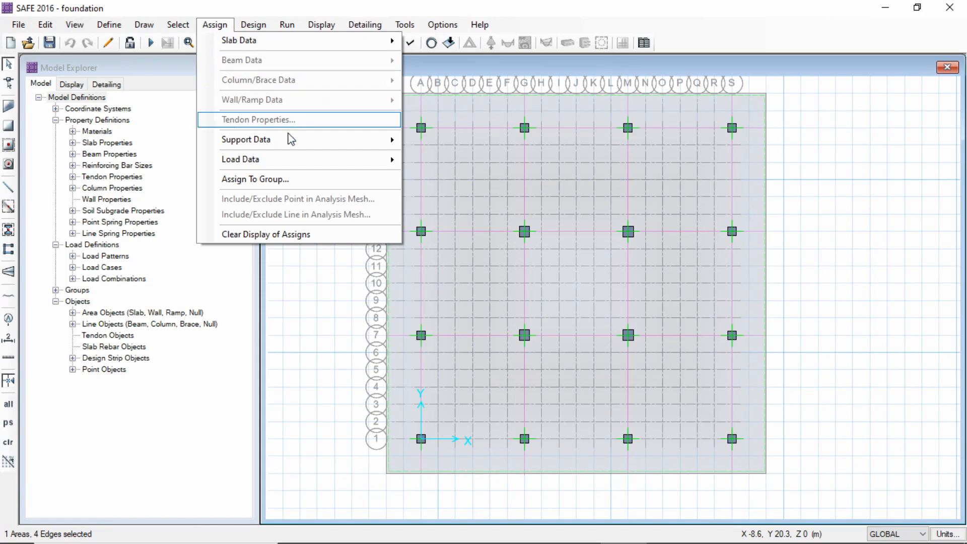
{"action": "mouse_move", "coordinate": [290, 139]}
{"action": "left_click", "coordinate": [456, 141]}
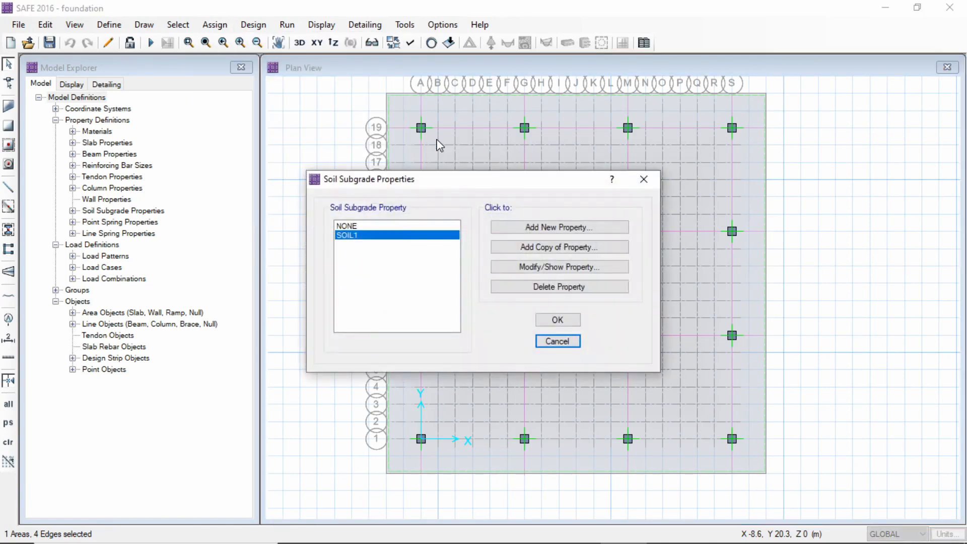
{"action": "left_click", "coordinate": [414, 241]}
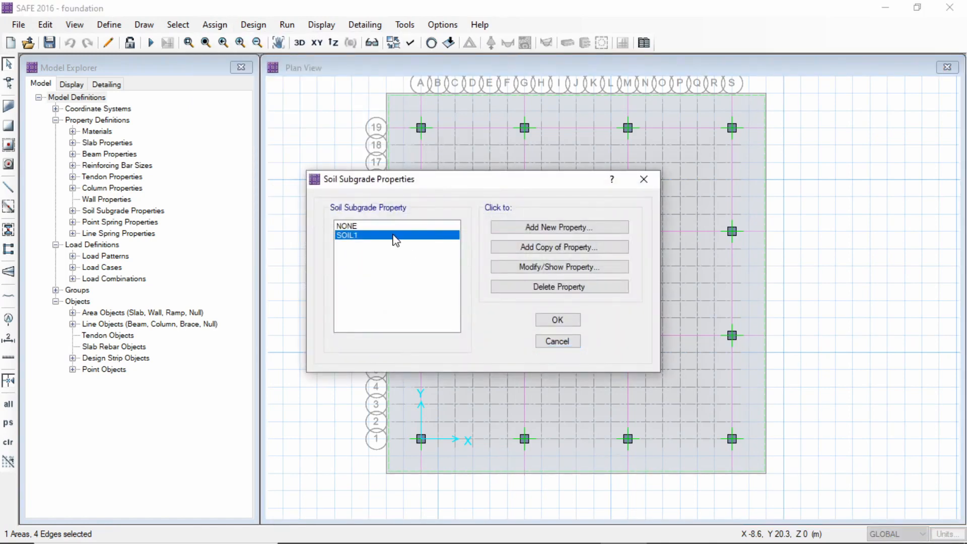
{"action": "left_click", "coordinate": [548, 322]}
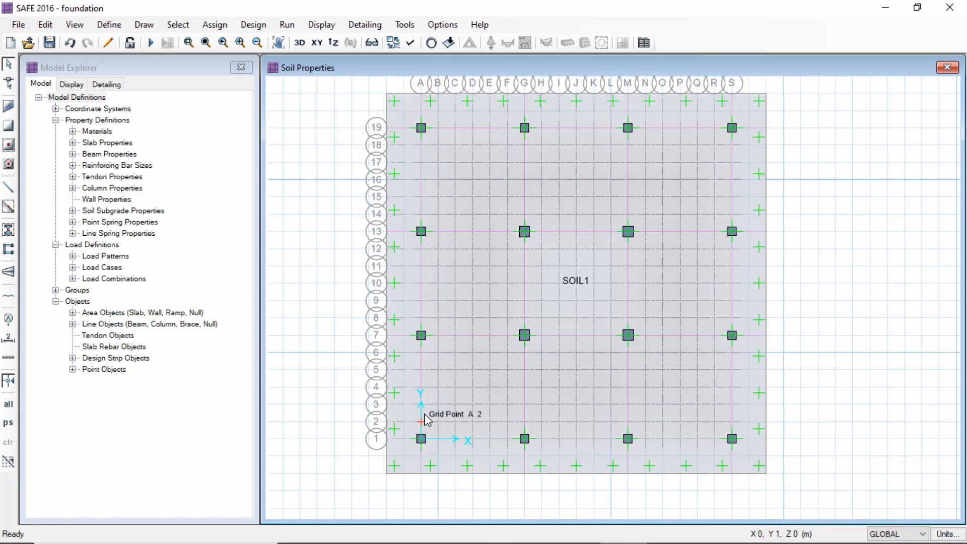
Assign a DEAD point load of 1850 kN gravity with a 500 x 500 mm punching shear size at grid point A1
{"action": "left_click", "coordinate": [421, 439]}
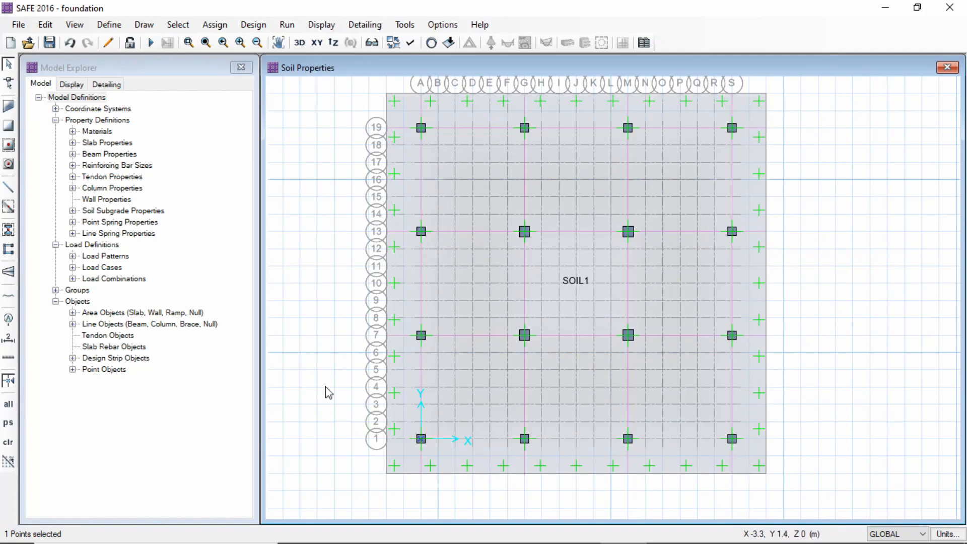
{"action": "left_click", "coordinate": [215, 24]}
{"action": "mouse_move", "coordinate": [328, 160]}
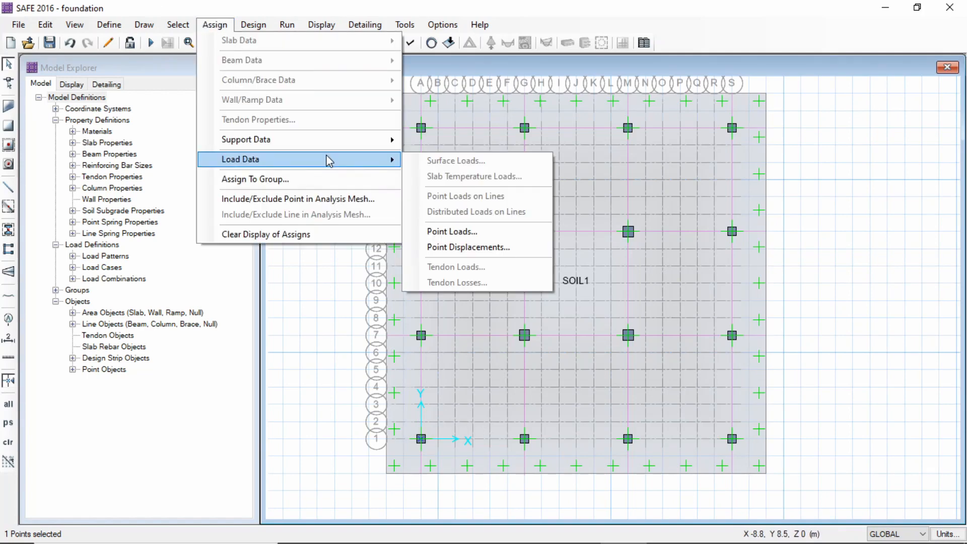
{"action": "left_click", "coordinate": [478, 235]}
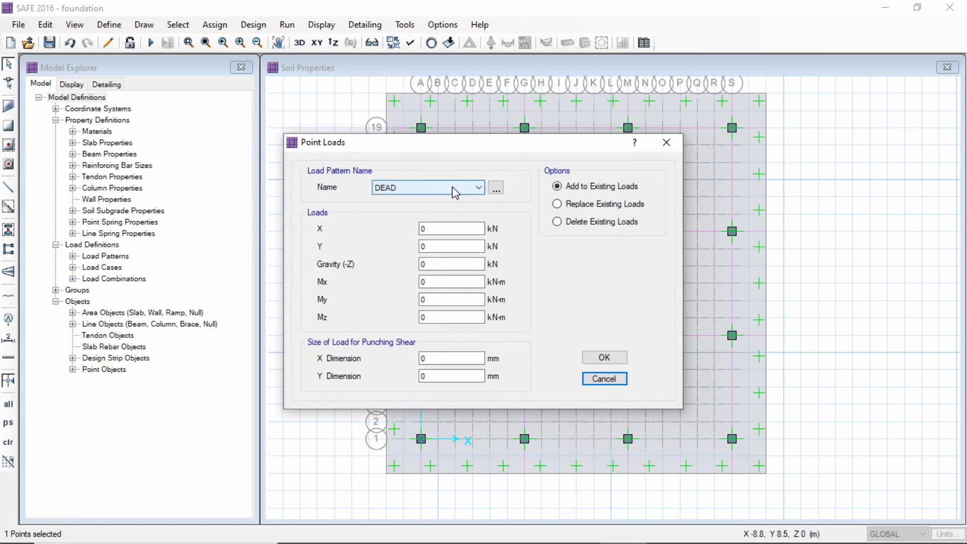
{"action": "left_click", "coordinate": [438, 264]}
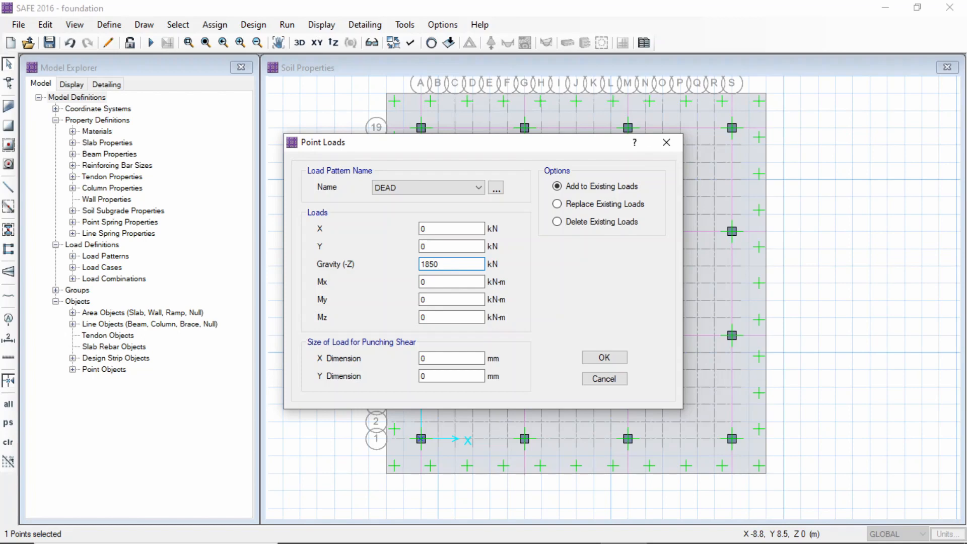
{"action": "left_click", "coordinate": [446, 358]}
{"action": "left_click", "coordinate": [443, 376]}
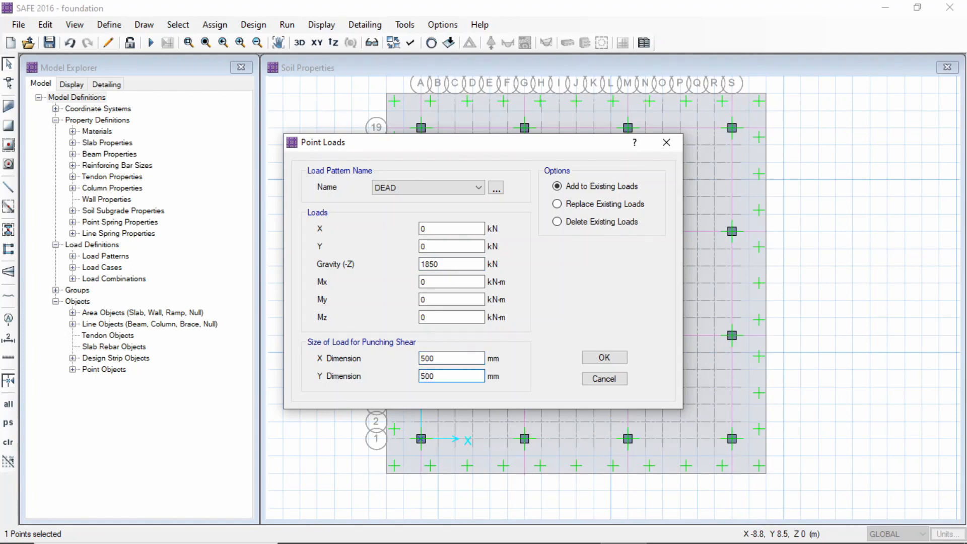
{"action": "left_click", "coordinate": [604, 357]}
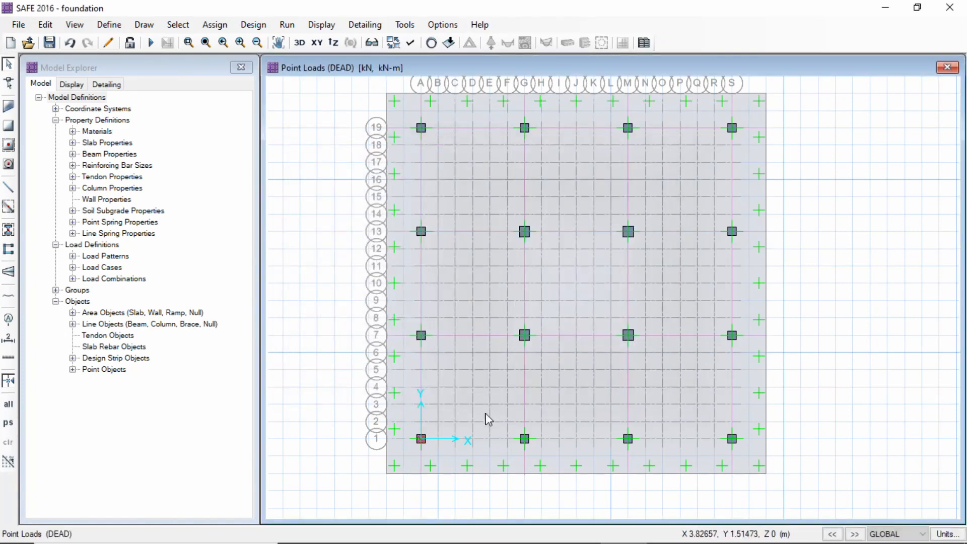
Assign a LIVE point load of 797.6 kN gravity with a 500 x 500 mm punching shear size at grid point A1
{"action": "mouse_move", "coordinate": [417, 438]}
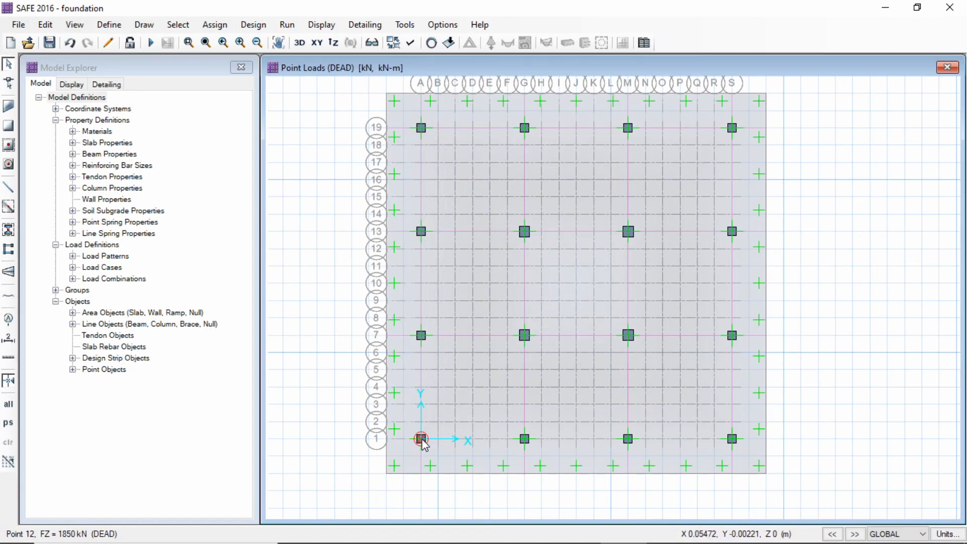
{"action": "left_click", "coordinate": [422, 439]}
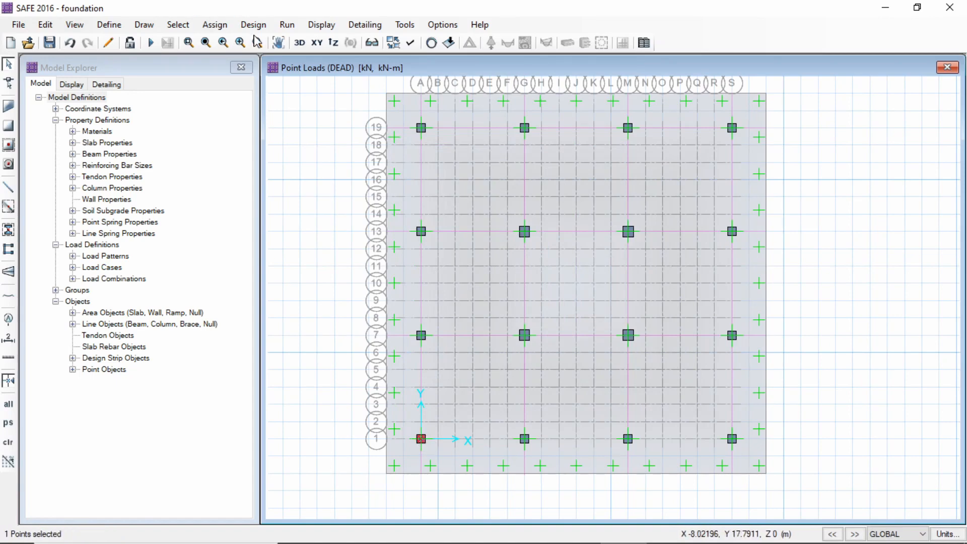
{"action": "left_click", "coordinate": [216, 25]}
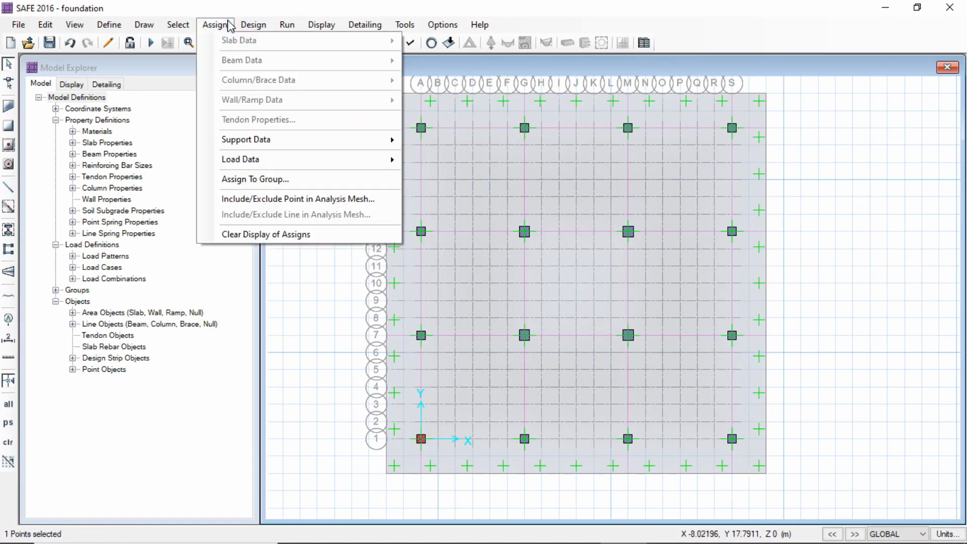
{"action": "mouse_move", "coordinate": [297, 162]}
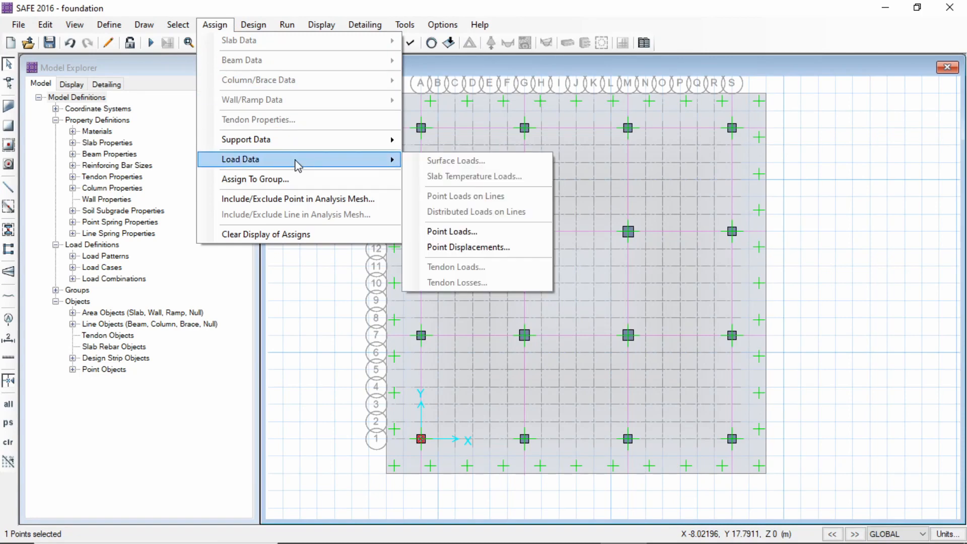
{"action": "left_click", "coordinate": [455, 231]}
{"action": "left_click", "coordinate": [425, 189]}
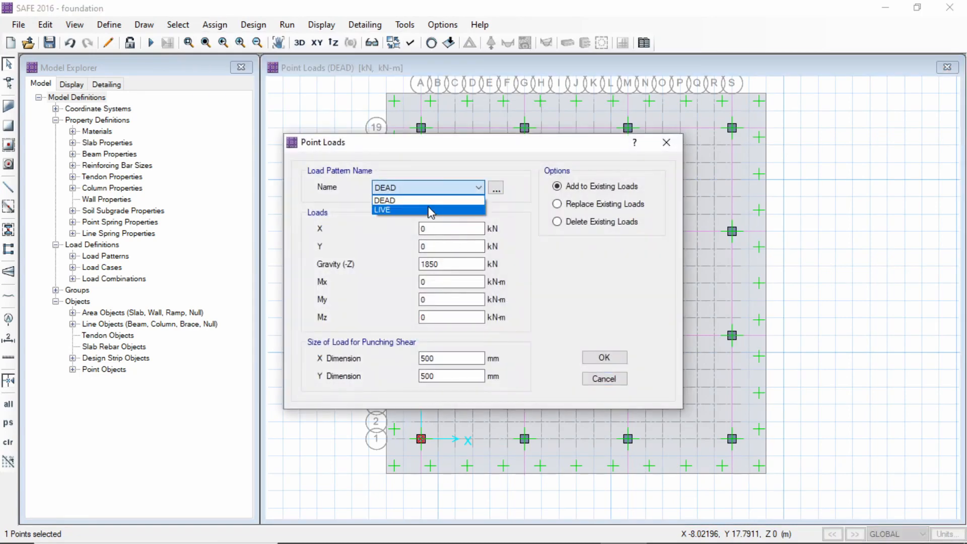
{"action": "left_click", "coordinate": [429, 207]}
{"action": "left_click", "coordinate": [443, 263]}
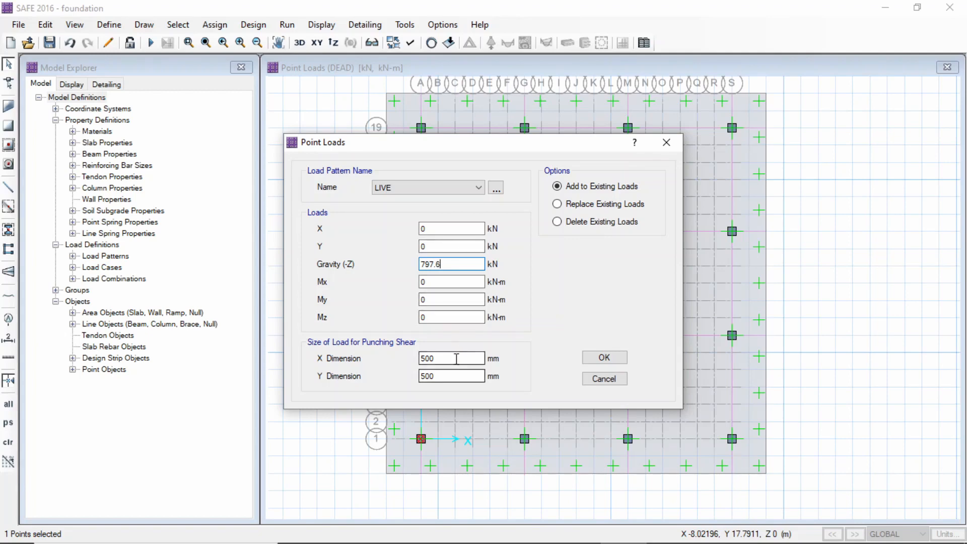
{"action": "left_click", "coordinate": [617, 358]}
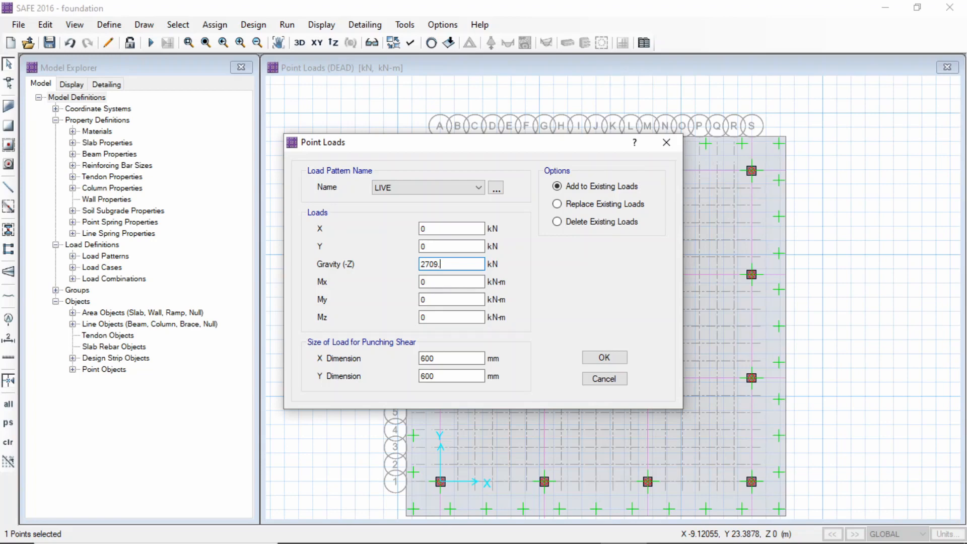
Assign a LIVE point load of 2709.1 kN gravity with a 600 x 600 mm punching shear size at grid point M7
{"action": "left_click", "coordinate": [604, 357]}
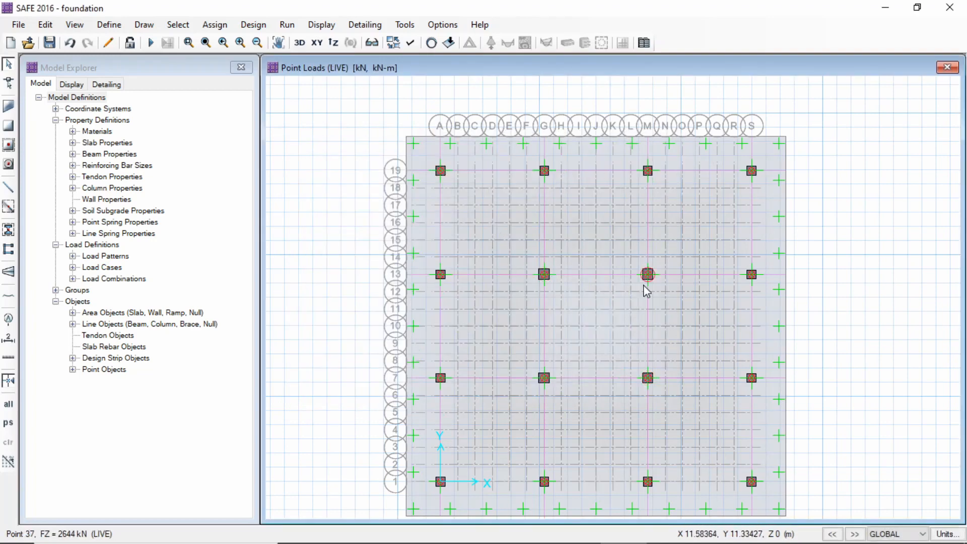
{"action": "scroll", "coordinate": [654, 286], "scroll_direction": "down", "scroll_amount": 1}
{"action": "scroll", "coordinate": [598, 257], "scroll_direction": "up", "scroll_amount": 1}
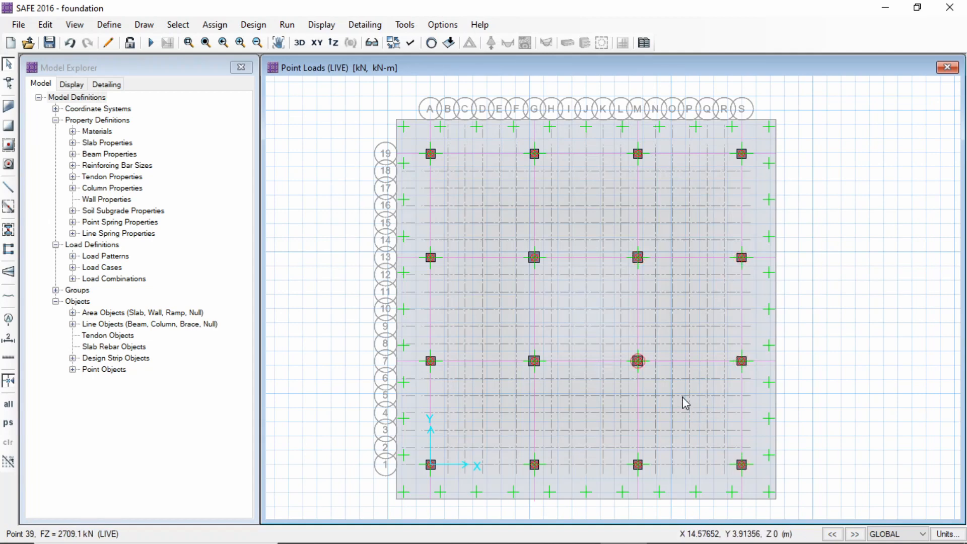
Set the foundation slab's design rebar material to HYSD 500
{"action": "right_click", "coordinate": [690, 414]}
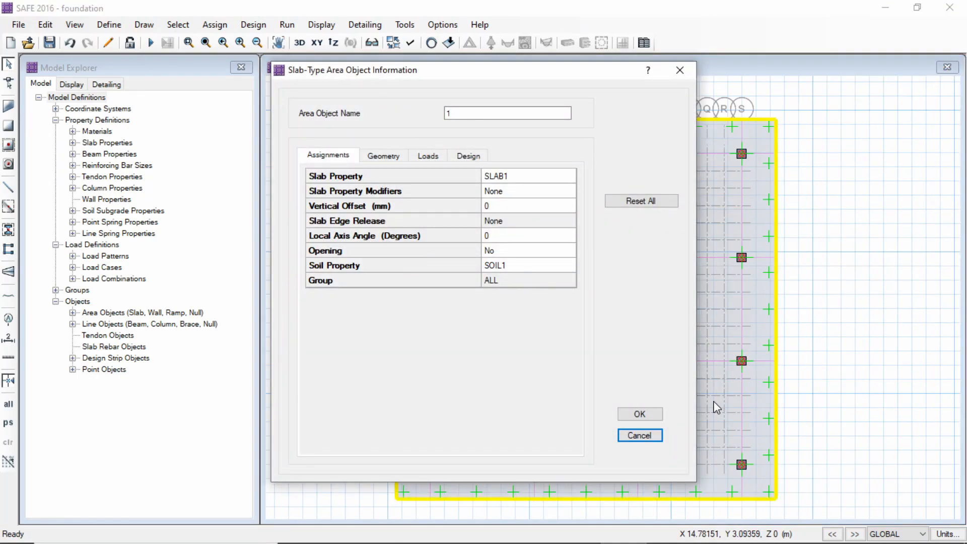
{"action": "left_click", "coordinate": [471, 157]}
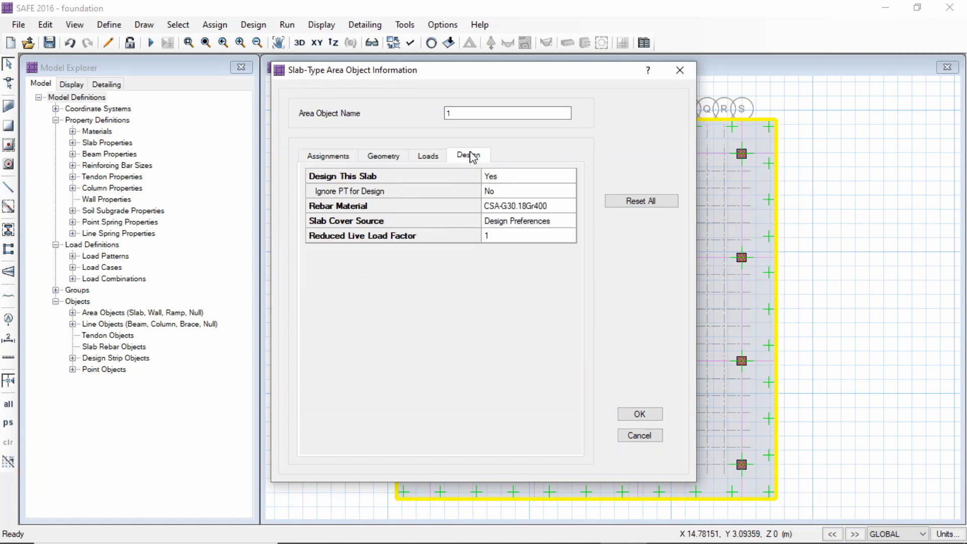
{"action": "left_click", "coordinate": [515, 216]}
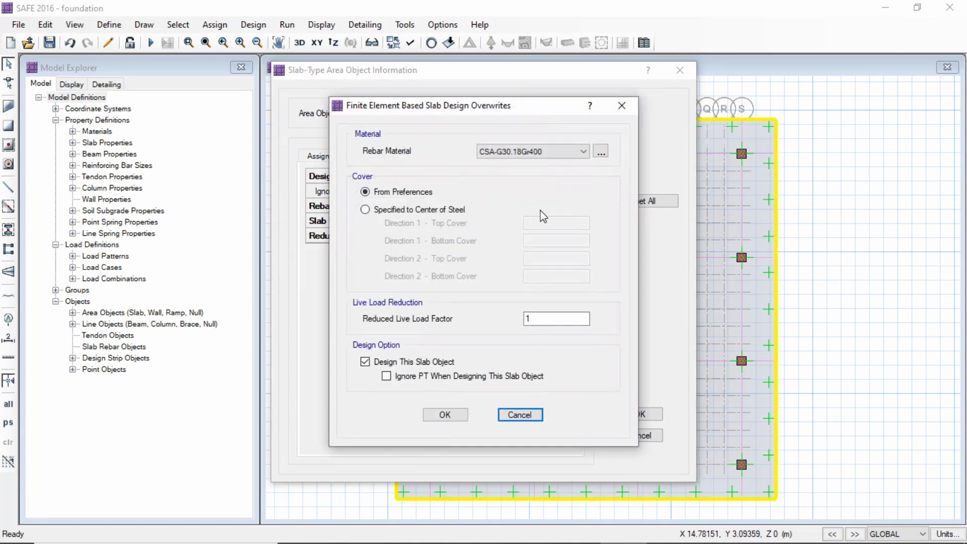
{"action": "left_click", "coordinate": [534, 153]}
{"action": "left_click", "coordinate": [526, 176]}
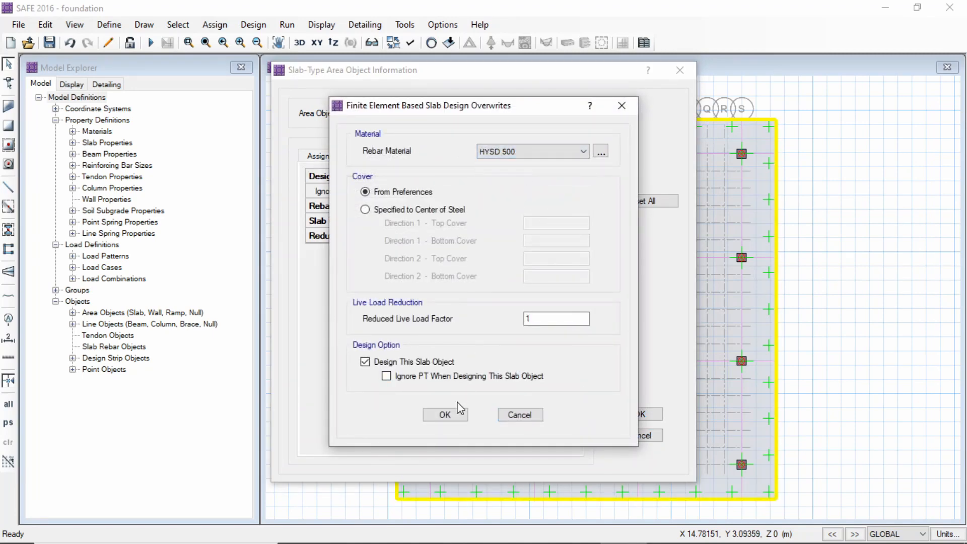
{"action": "left_click", "coordinate": [444, 414]}
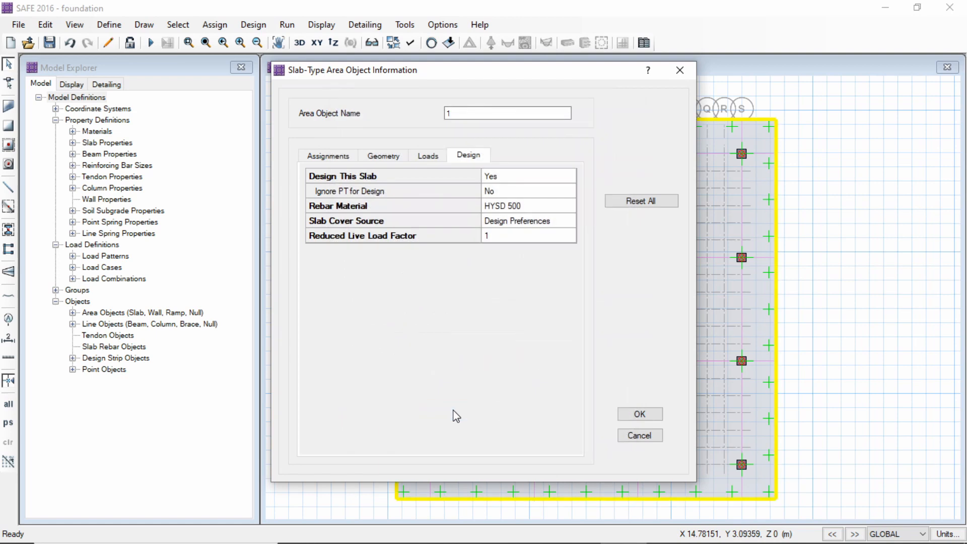
{"action": "left_click", "coordinate": [638, 413]}
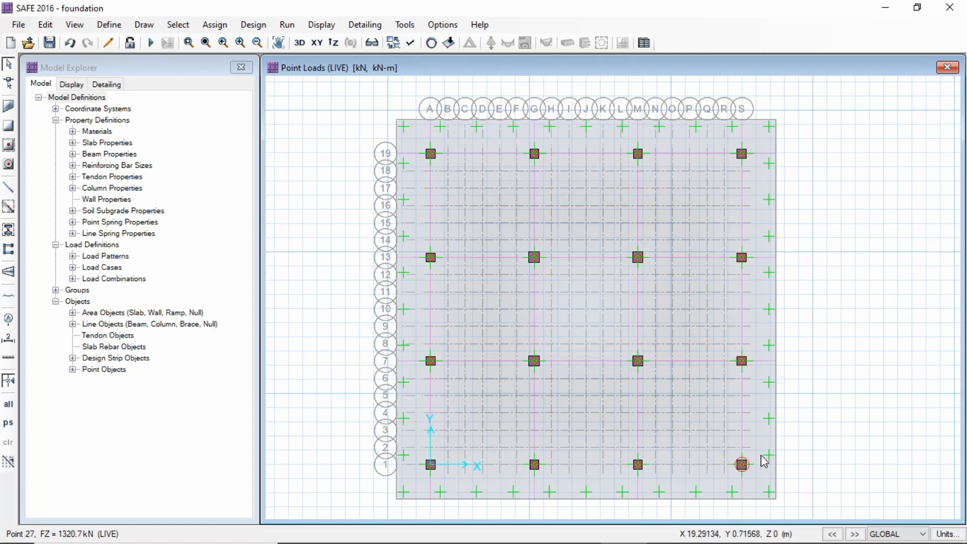
Set the rebar material of the layer B column strip along grid line S to HYSD 500
{"action": "right_click", "coordinate": [743, 487]}
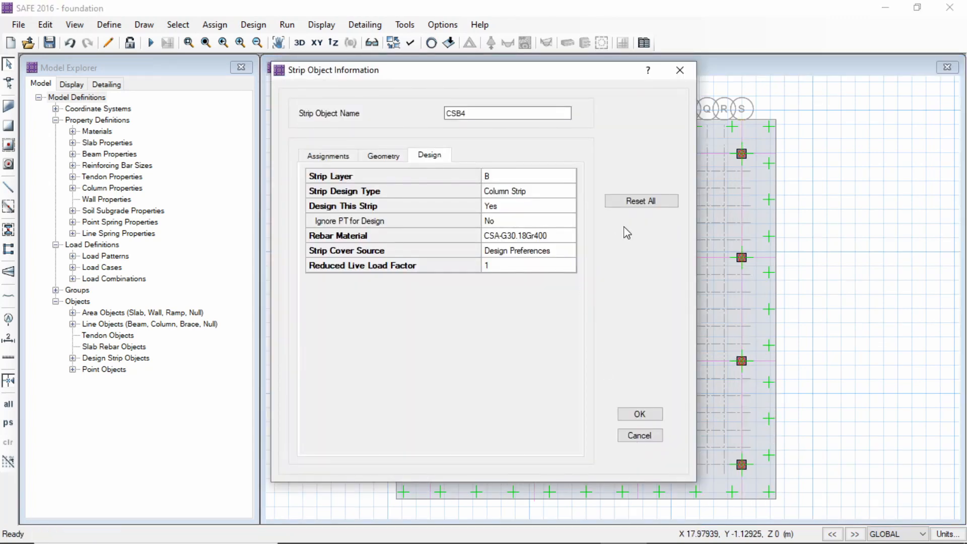
{"action": "left_click", "coordinate": [557, 240]}
{"action": "left_click", "coordinate": [560, 246]}
{"action": "left_click", "coordinate": [561, 246]}
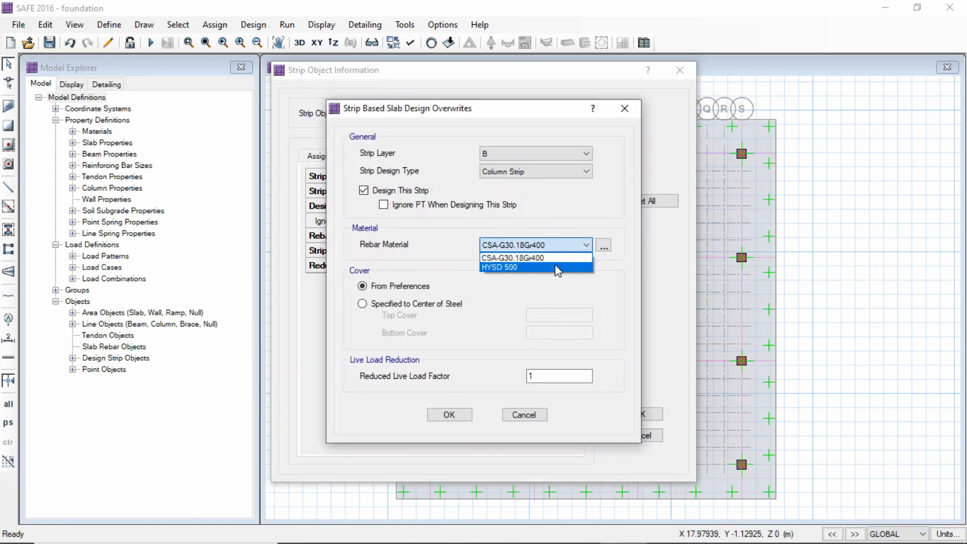
{"action": "left_click", "coordinate": [556, 266]}
{"action": "left_click", "coordinate": [459, 414]}
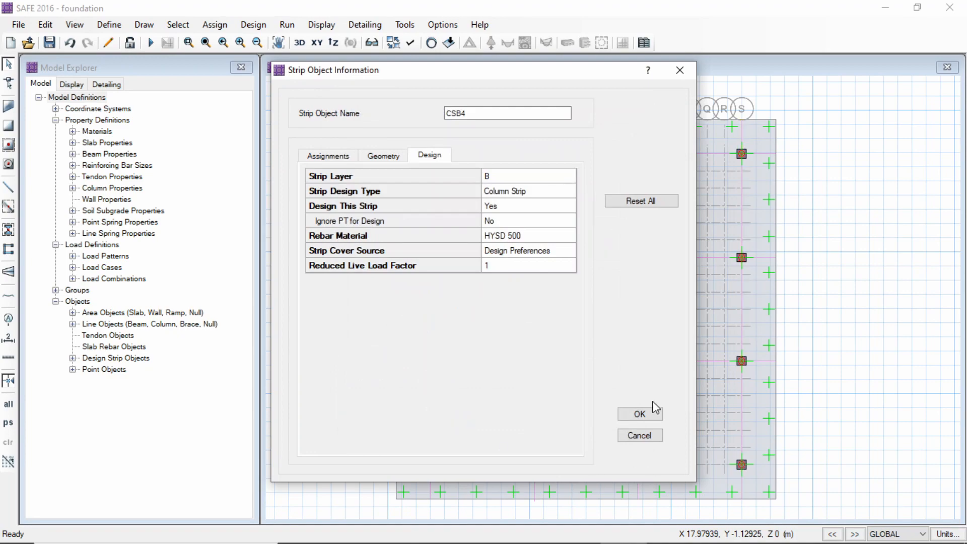
{"action": "left_click", "coordinate": [639, 415]}
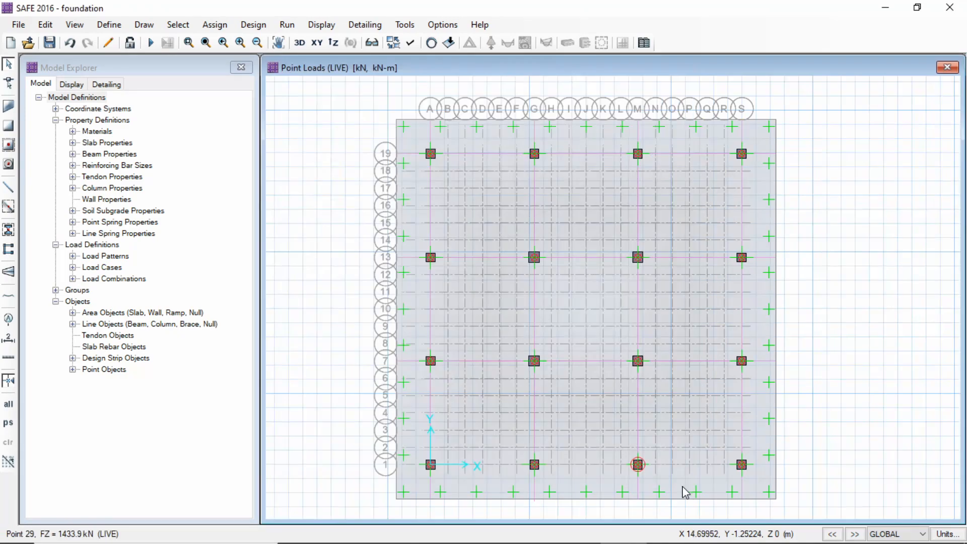
Set the rebar material of the layer B column strip along grid line M to HYSD 500
{"action": "right_click", "coordinate": [639, 481]}
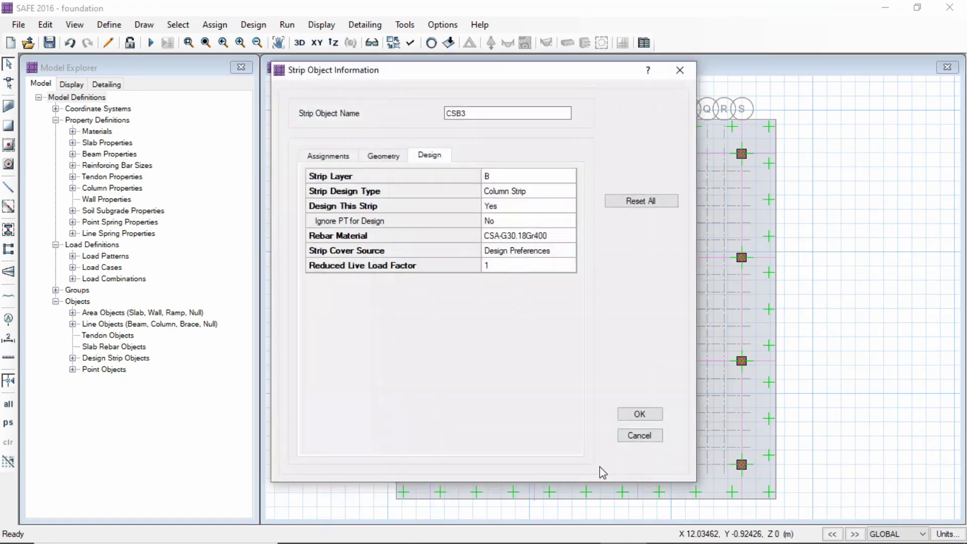
{"action": "left_click", "coordinate": [525, 242]}
{"action": "left_click", "coordinate": [537, 246]}
{"action": "left_click", "coordinate": [534, 274]}
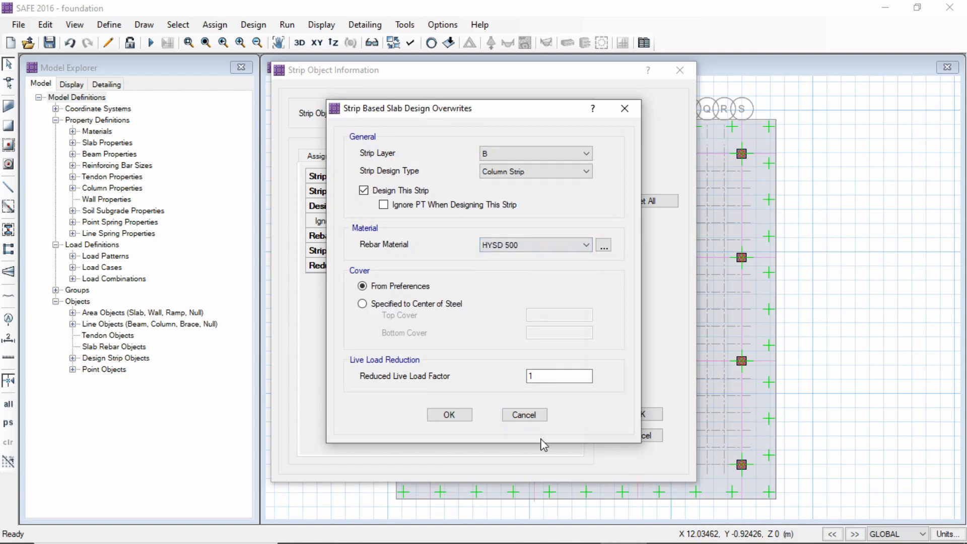
{"action": "left_click", "coordinate": [462, 416]}
{"action": "left_click", "coordinate": [639, 415]}
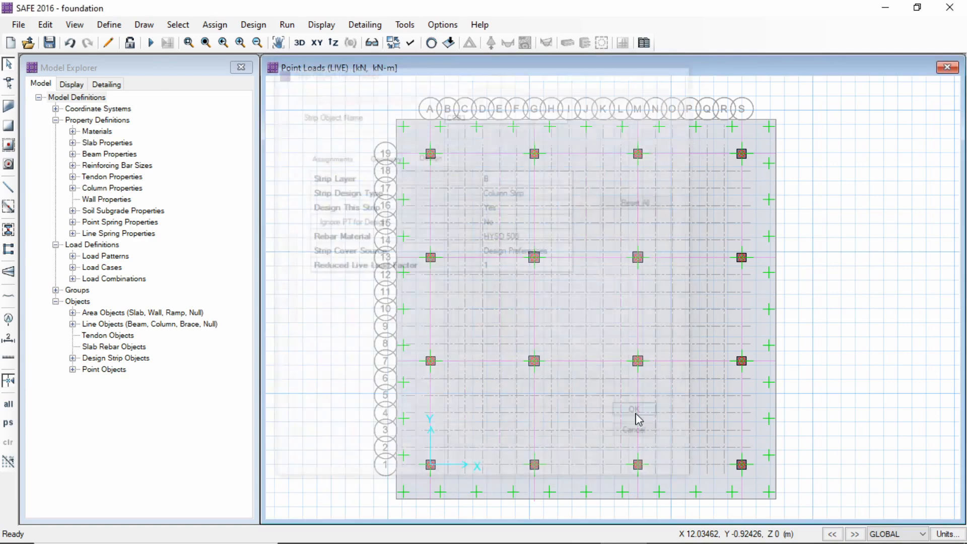
Set the rebar material of the layer B column strip along grid line G to HYSD 500
{"action": "right_click", "coordinate": [535, 485]}
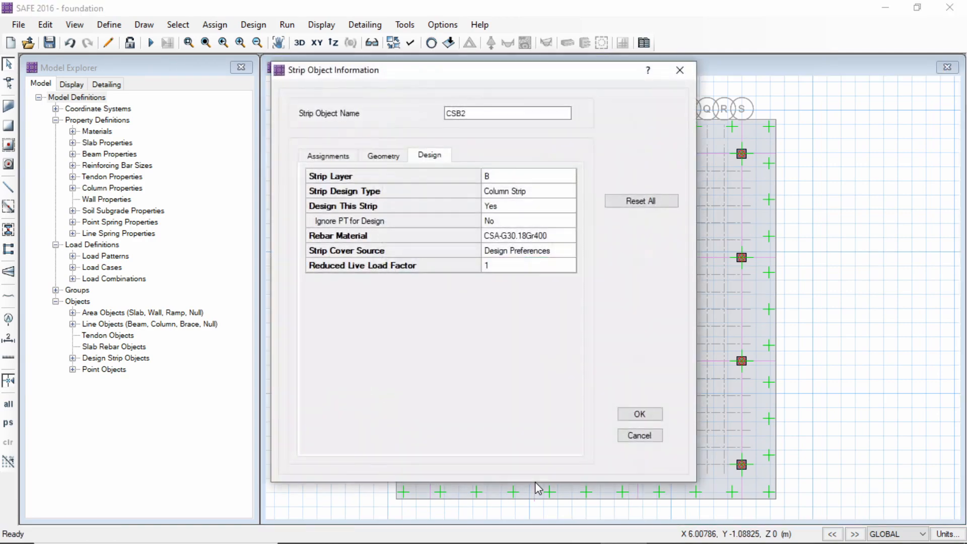
{"action": "double_click", "coordinate": [515, 235]}
{"action": "left_click", "coordinate": [554, 247]}
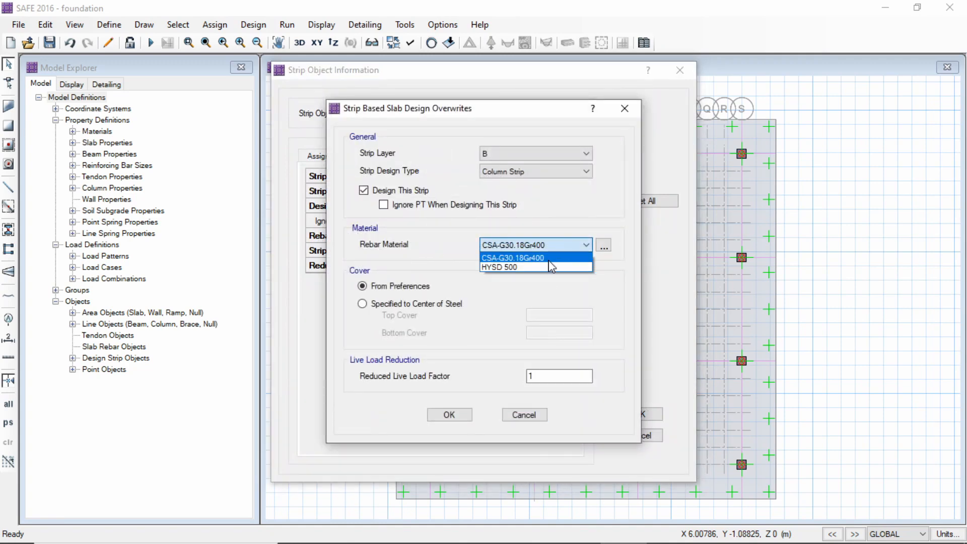
{"action": "left_click", "coordinate": [546, 265]}
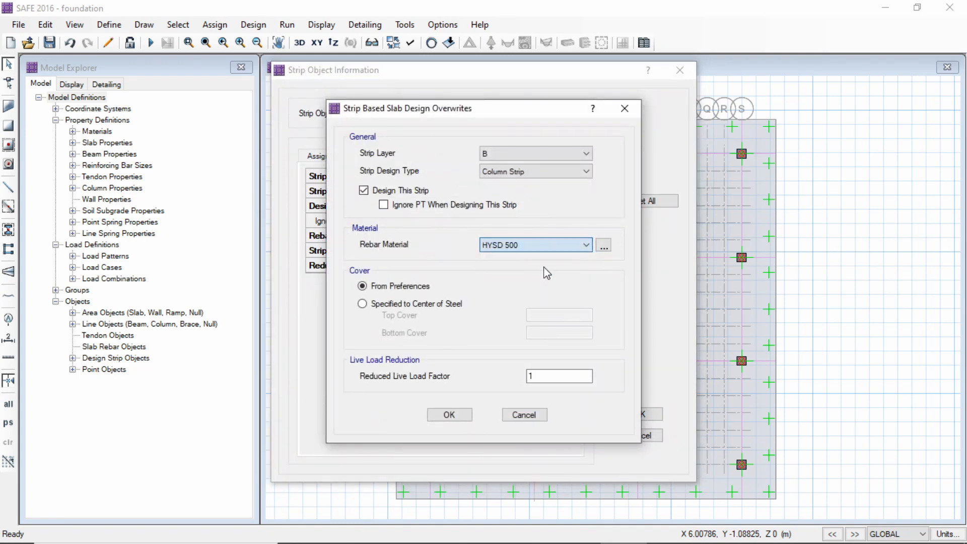
{"action": "left_click", "coordinate": [449, 414]}
{"action": "left_click", "coordinate": [639, 414]}
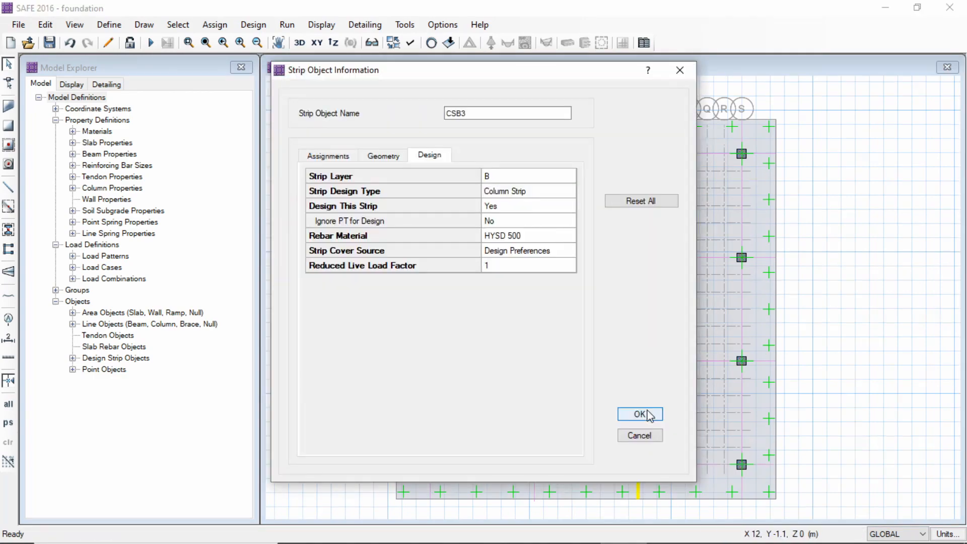
Check the design rebar material of the layer B column strips along grid lines M, S, G and A
{"action": "left_click", "coordinate": [640, 414]}
{"action": "right_click", "coordinate": [744, 488]}
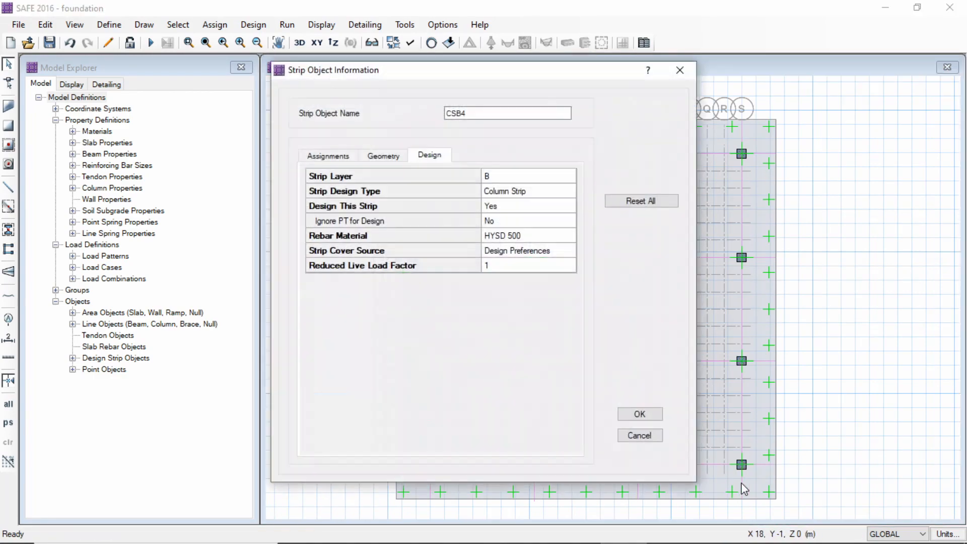
{"action": "left_click", "coordinate": [639, 414]}
{"action": "right_click", "coordinate": [536, 488]}
{"action": "left_click", "coordinate": [639, 414]}
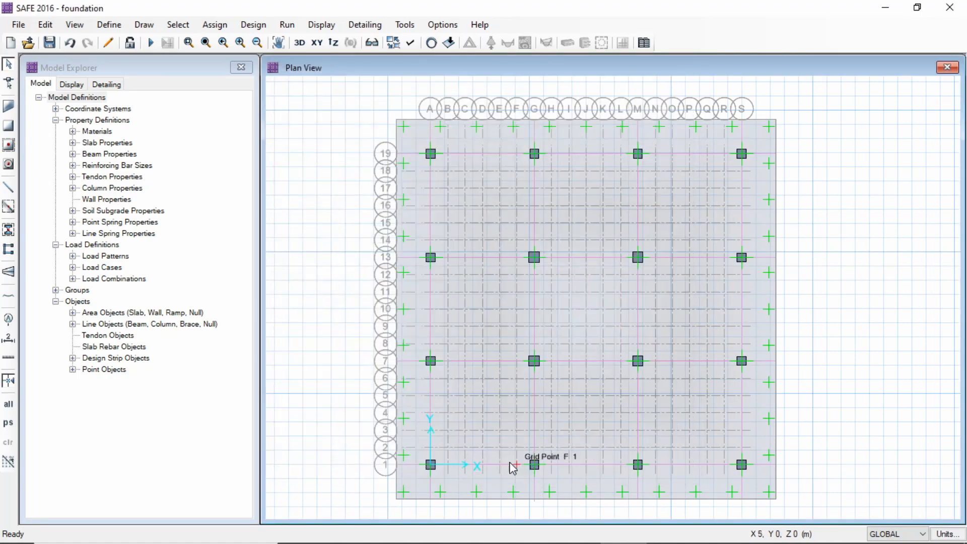
{"action": "right_click", "coordinate": [431, 483]}
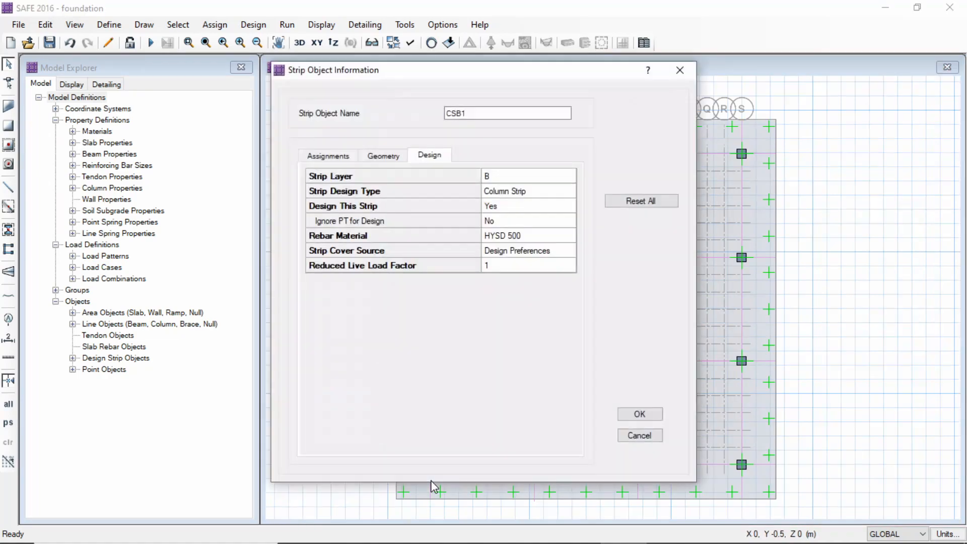
{"action": "left_click", "coordinate": [639, 414]}
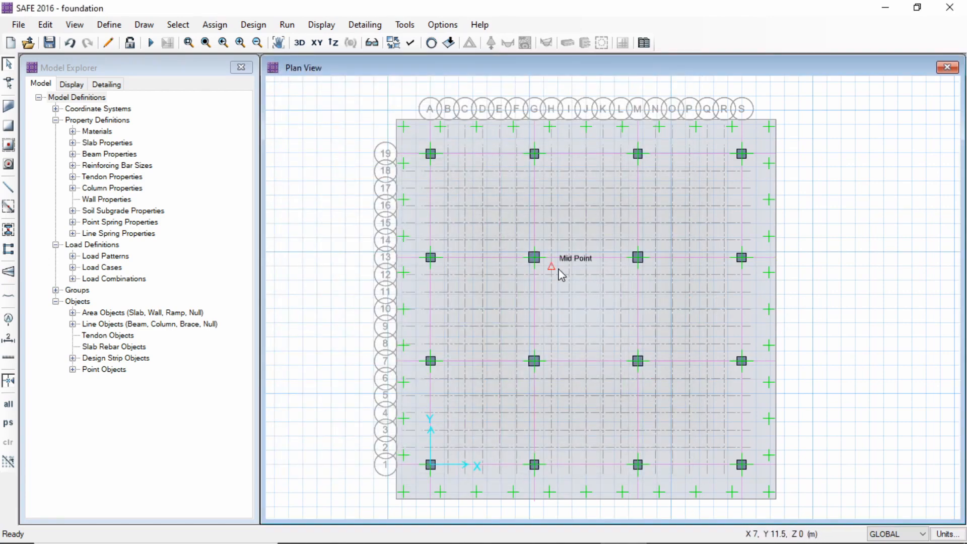
Review the punching shear design settings and the assigned DEAD and LIVE loads of the point at grid M7
{"action": "right_click", "coordinate": [638, 360]}
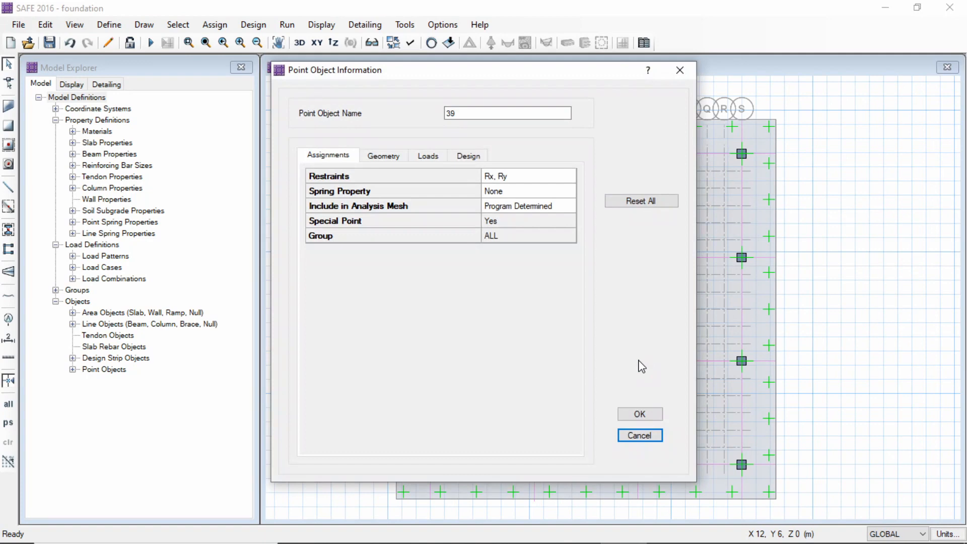
{"action": "left_click", "coordinate": [470, 156]}
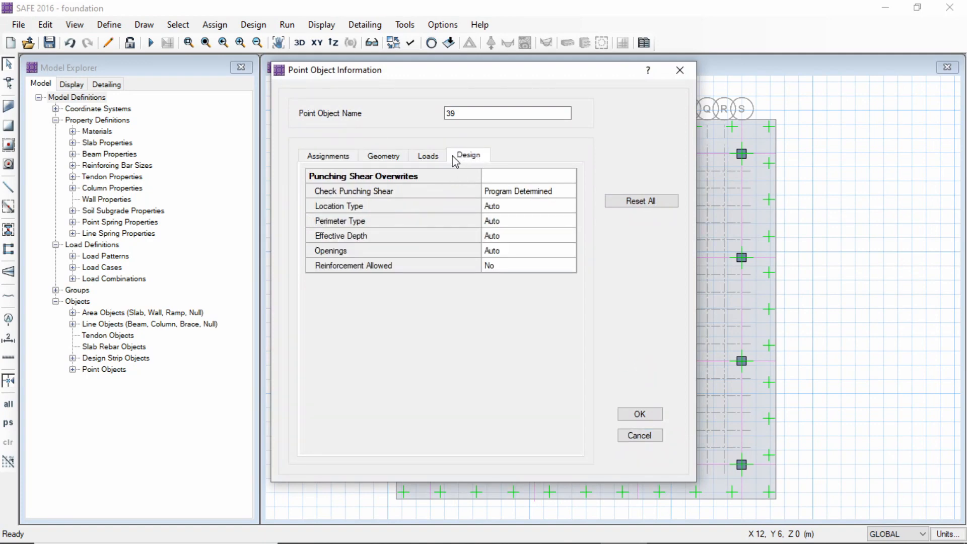
{"action": "left_click", "coordinate": [433, 157]}
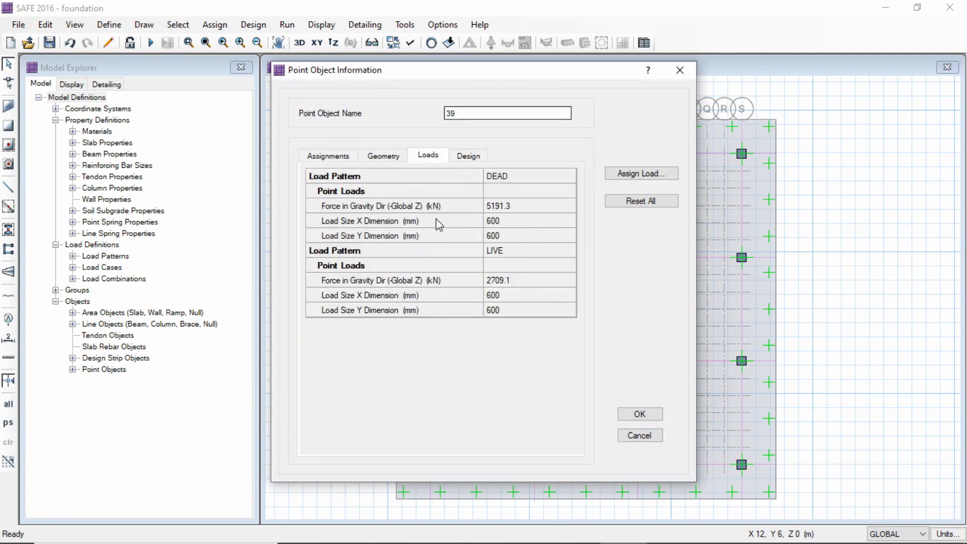
{"action": "left_click", "coordinate": [639, 413]}
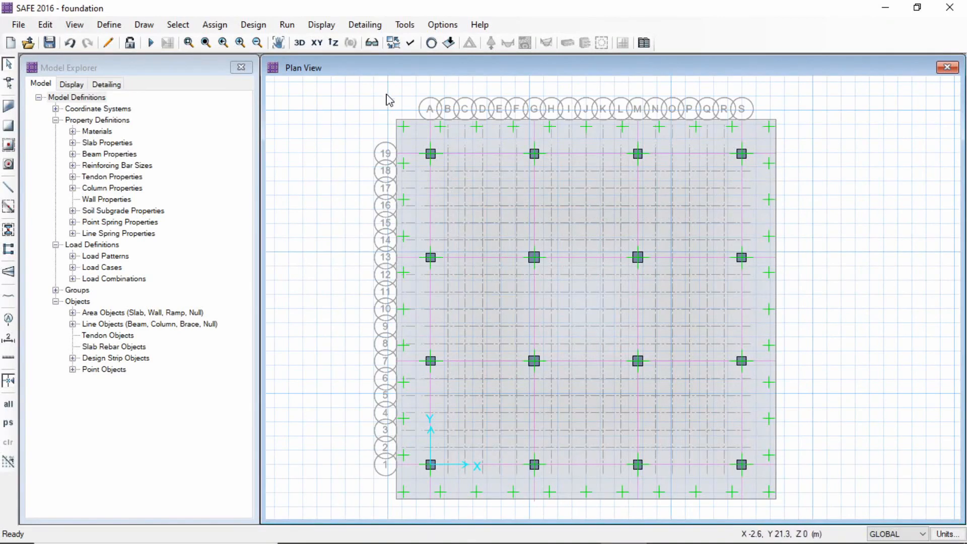
Run the analysis and the design of the foundation, and display the punching shear design on the plan
{"action": "left_click", "coordinate": [286, 26]}
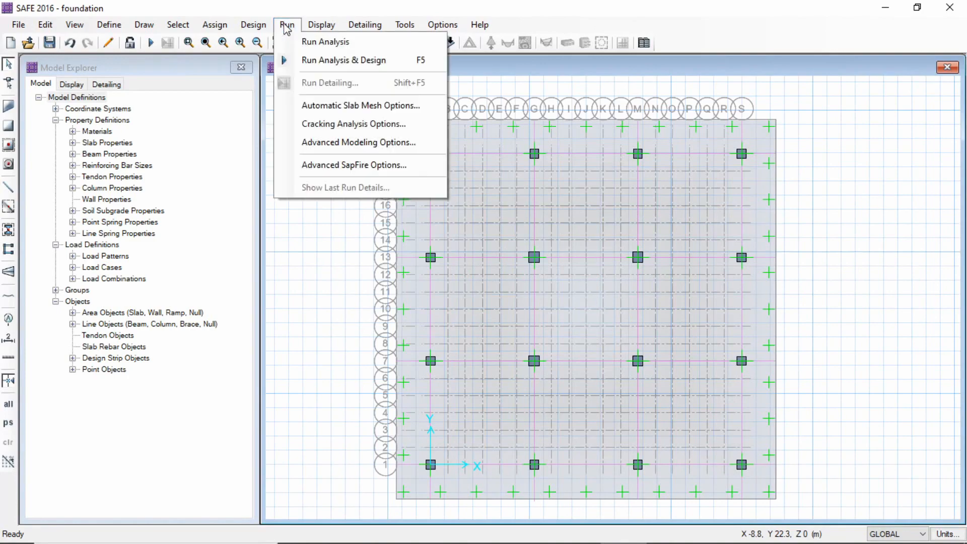
{"action": "left_click", "coordinate": [310, 42]}
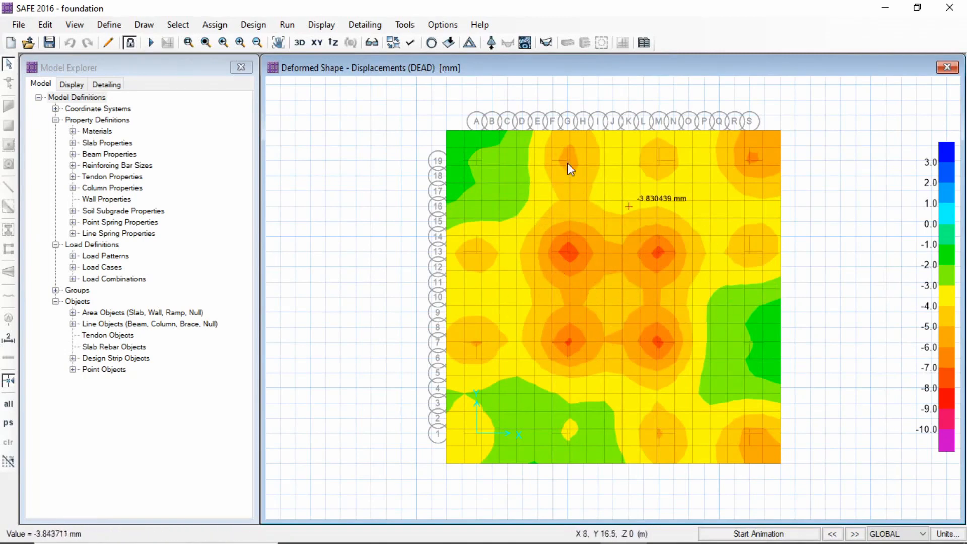
{"action": "left_click", "coordinate": [287, 25]}
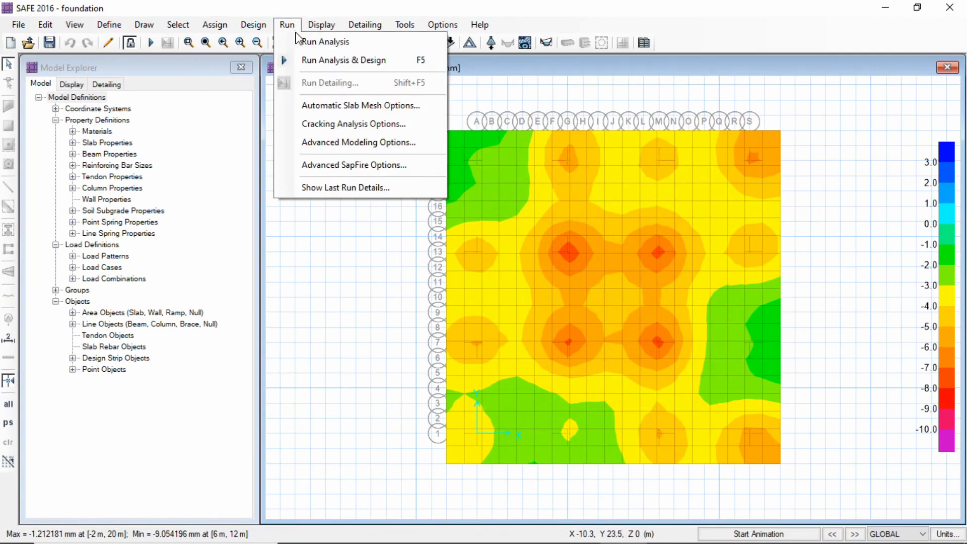
{"action": "left_click", "coordinate": [347, 61]}
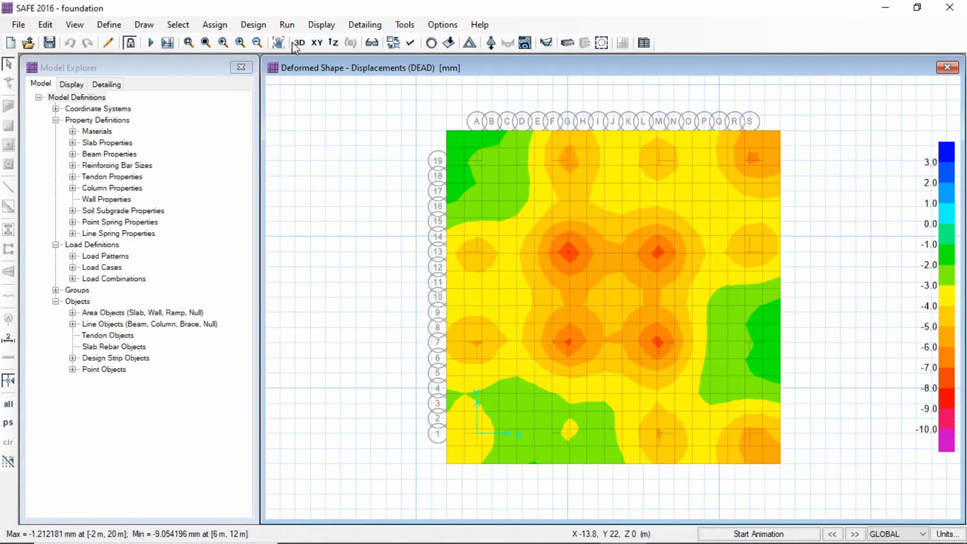
{"action": "left_click", "coordinate": [321, 25]}
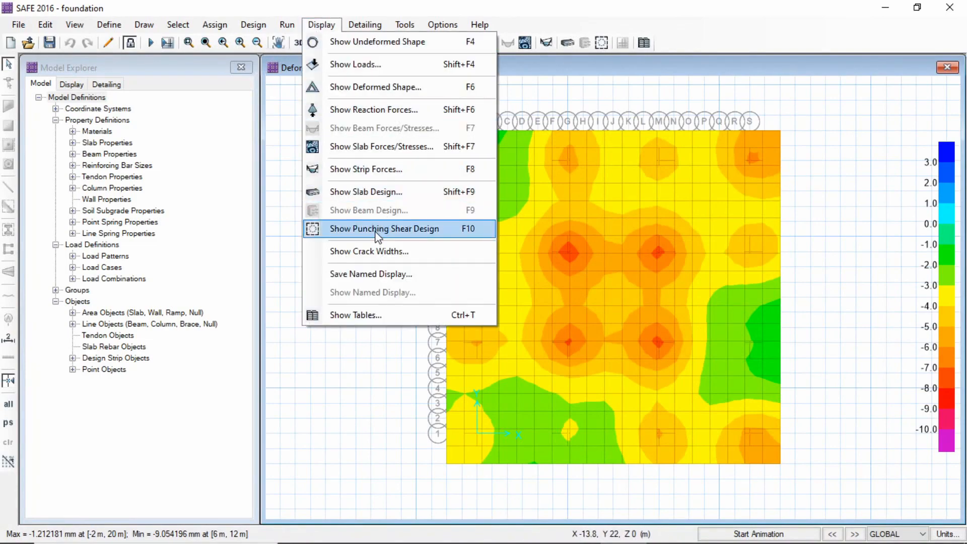
{"action": "left_click", "coordinate": [378, 236]}
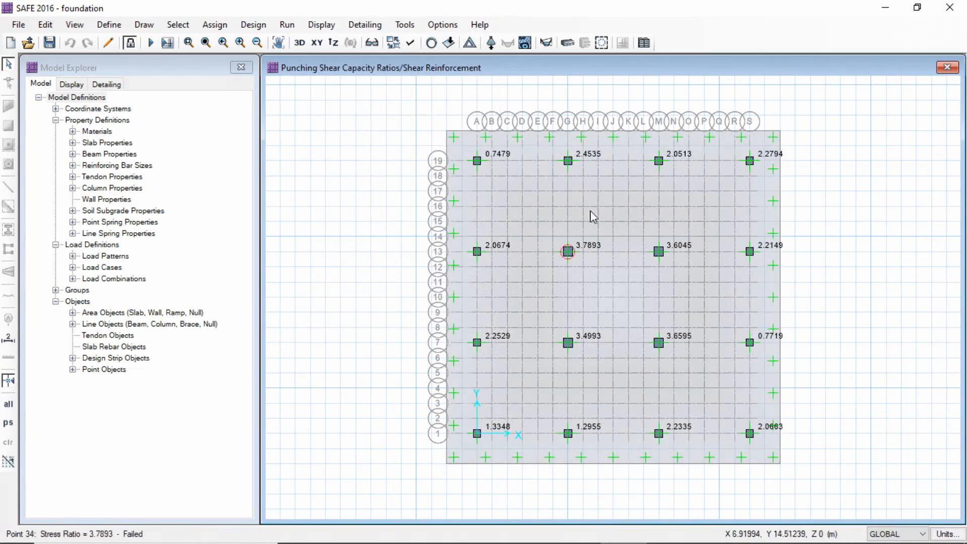
Unlock the model, deleting its results, and set the thickness of slab property SLAB1 to 900 mm
{"action": "left_click", "coordinate": [131, 46]}
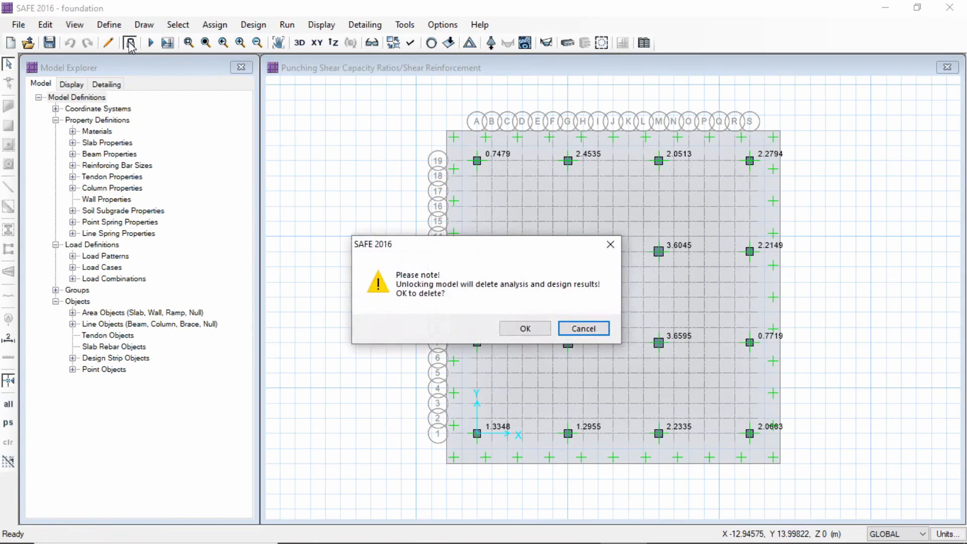
{"action": "left_click", "coordinate": [526, 332]}
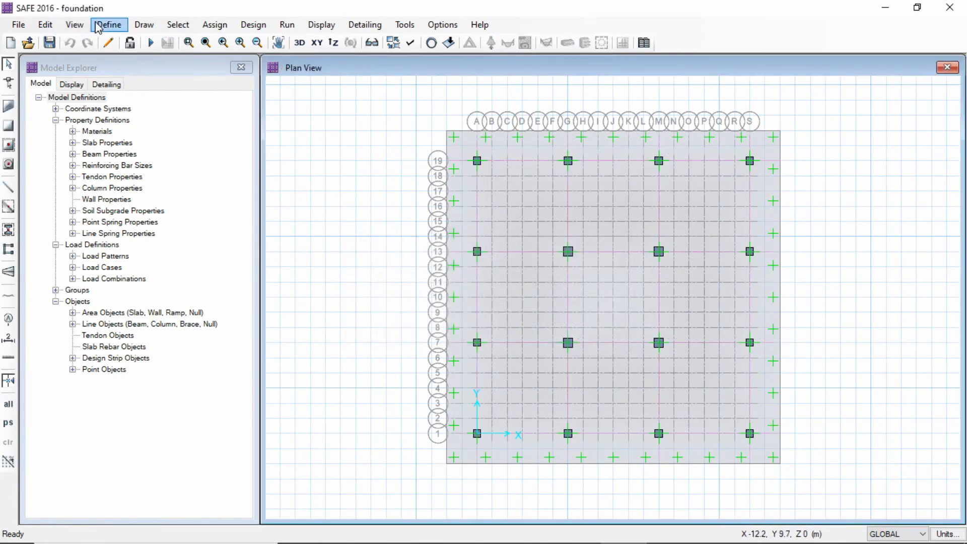
{"action": "left_click", "coordinate": [119, 28]}
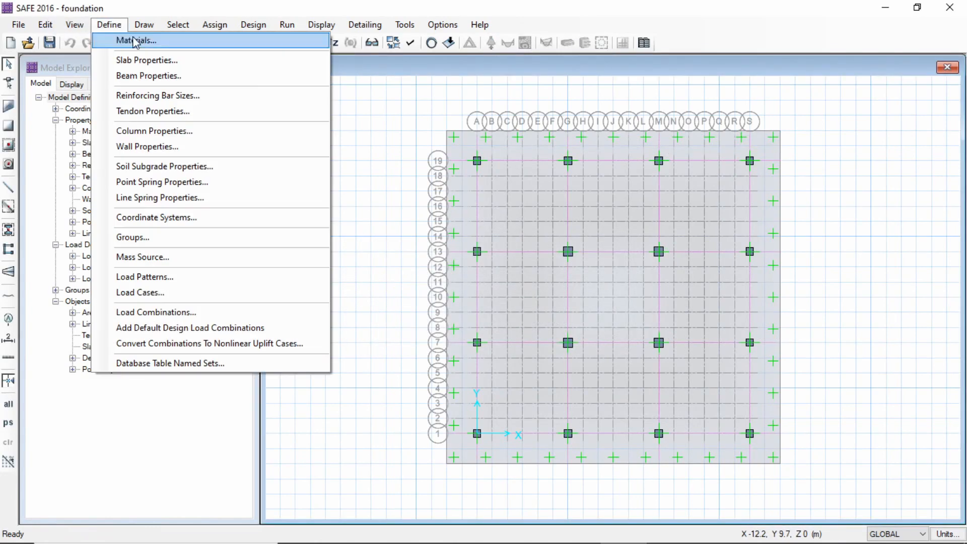
{"action": "left_click", "coordinate": [145, 59]}
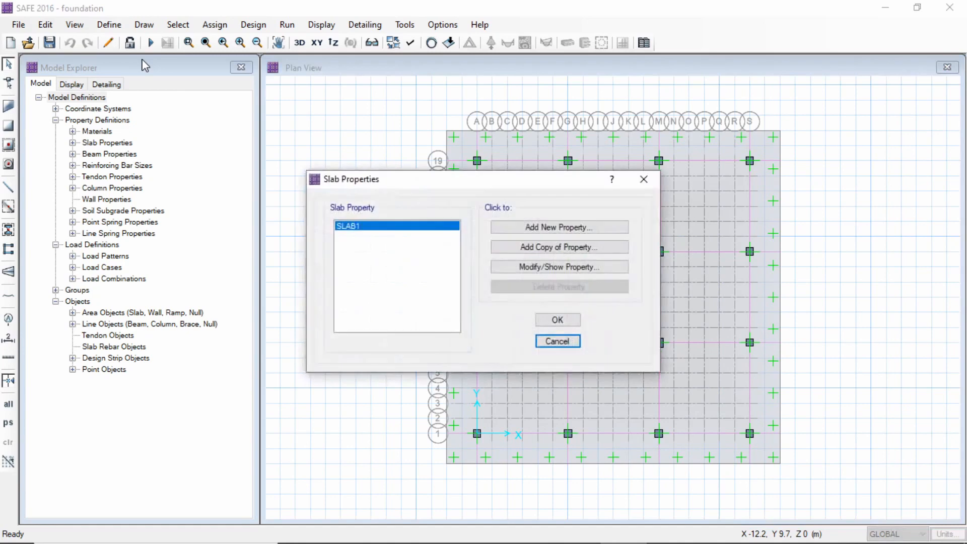
{"action": "left_click", "coordinate": [560, 268]}
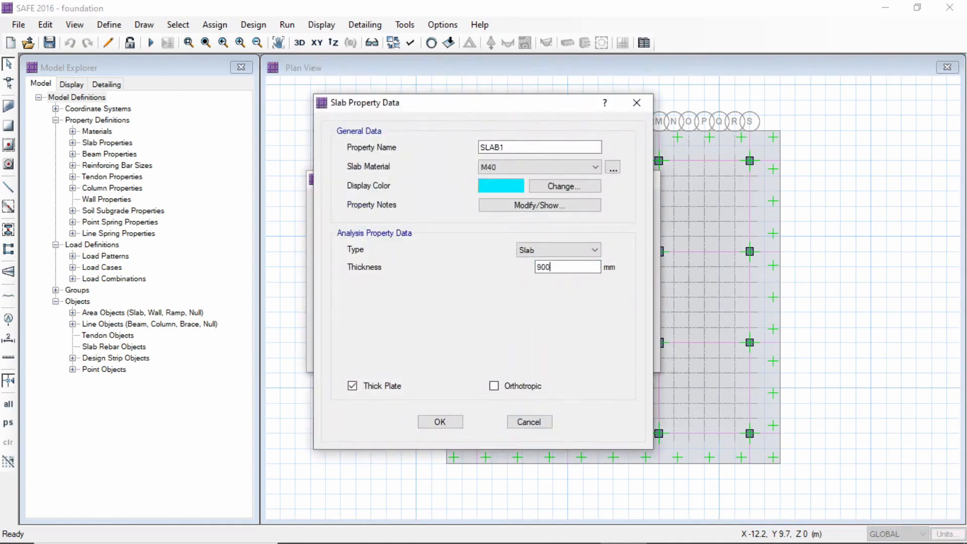
{"action": "left_click", "coordinate": [448, 424]}
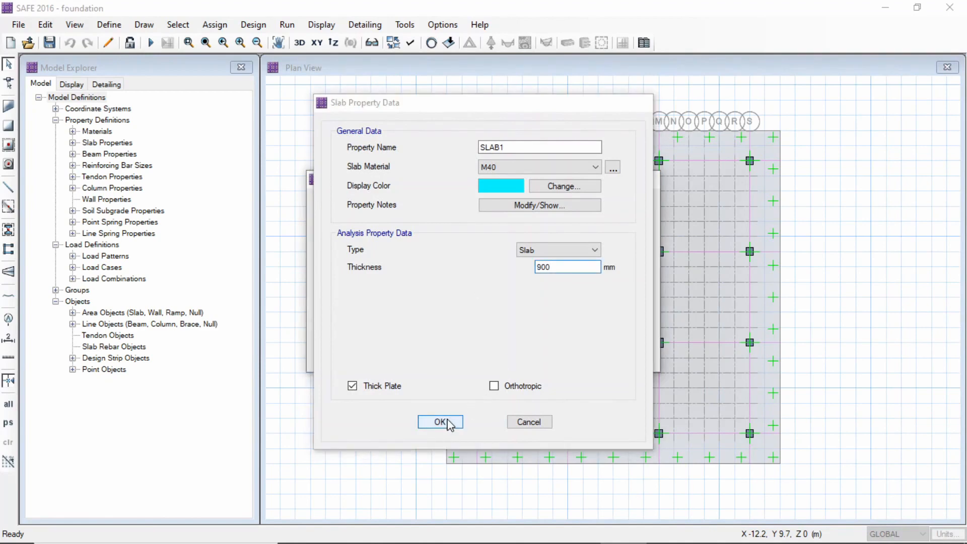
{"action": "left_click", "coordinate": [556, 321]}
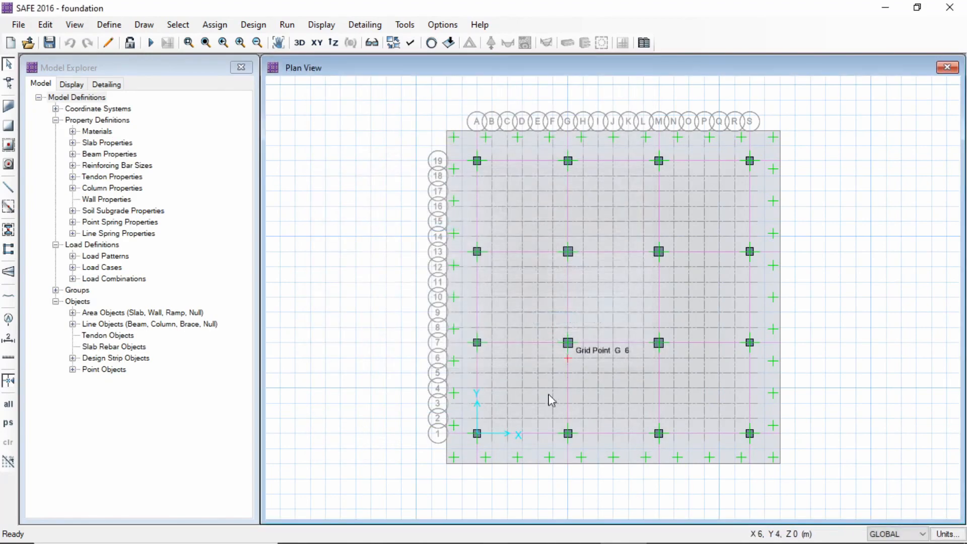
Rerun the analysis and design with the 900 mm slab and display the punching shear design
{"action": "left_click", "coordinate": [292, 27]}
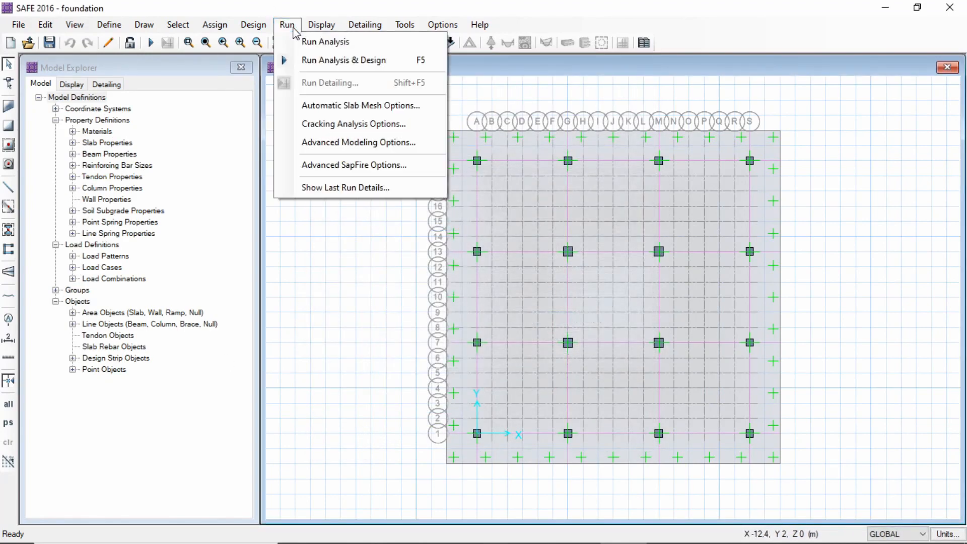
{"action": "left_click", "coordinate": [326, 43]}
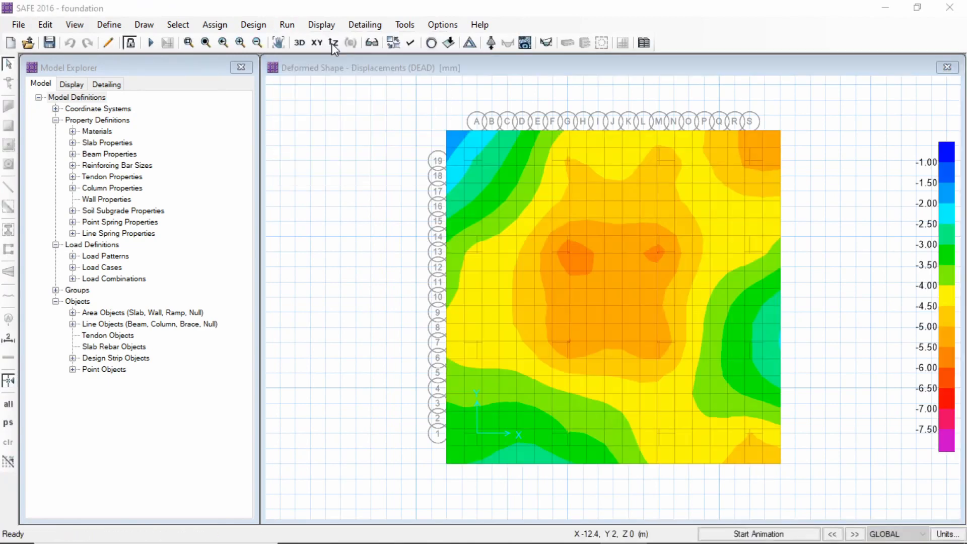
{"action": "left_click", "coordinate": [287, 25]}
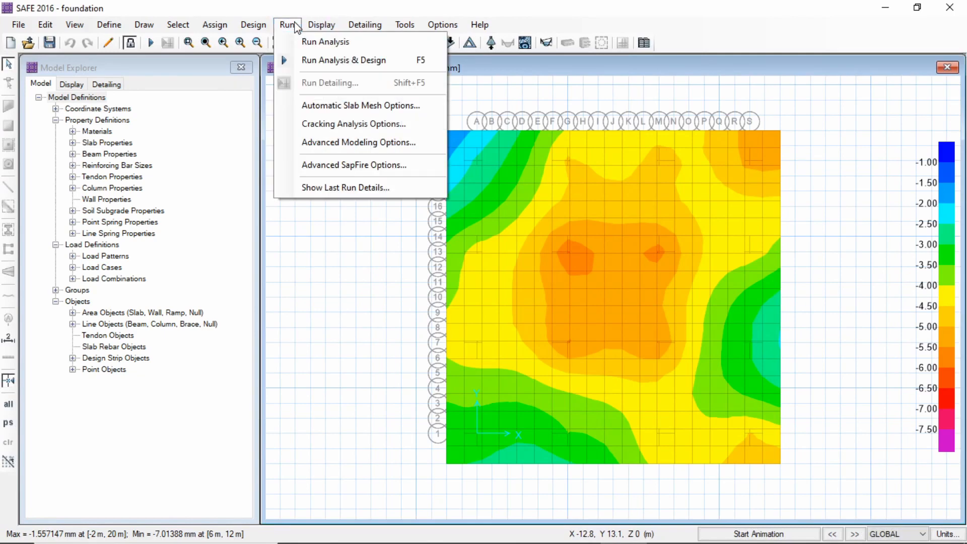
{"action": "left_click", "coordinate": [334, 61]}
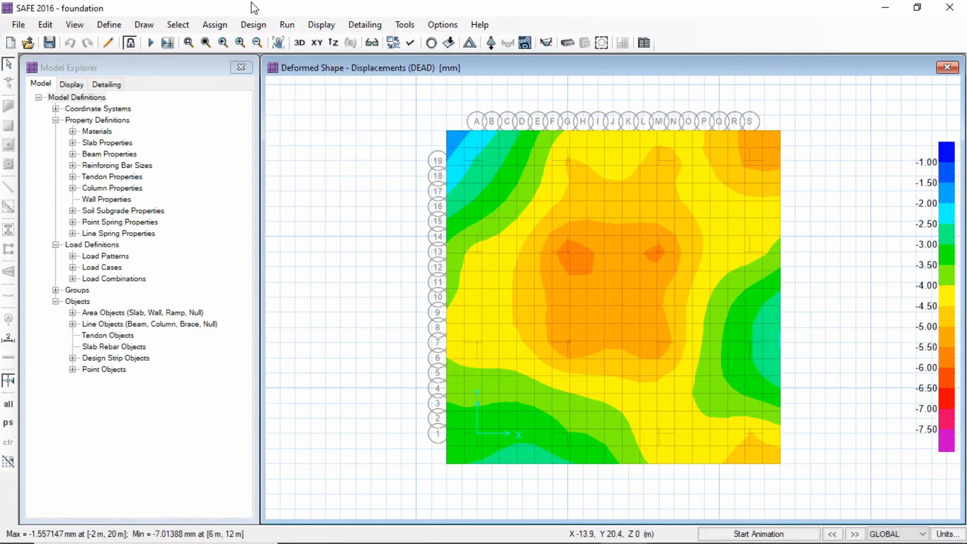
{"action": "left_click", "coordinate": [327, 26]}
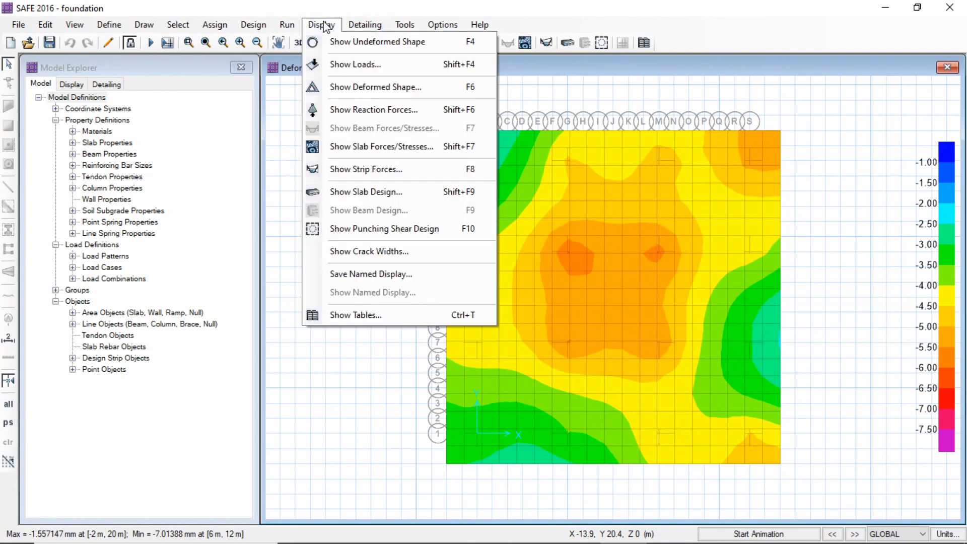
{"action": "left_click", "coordinate": [370, 227]}
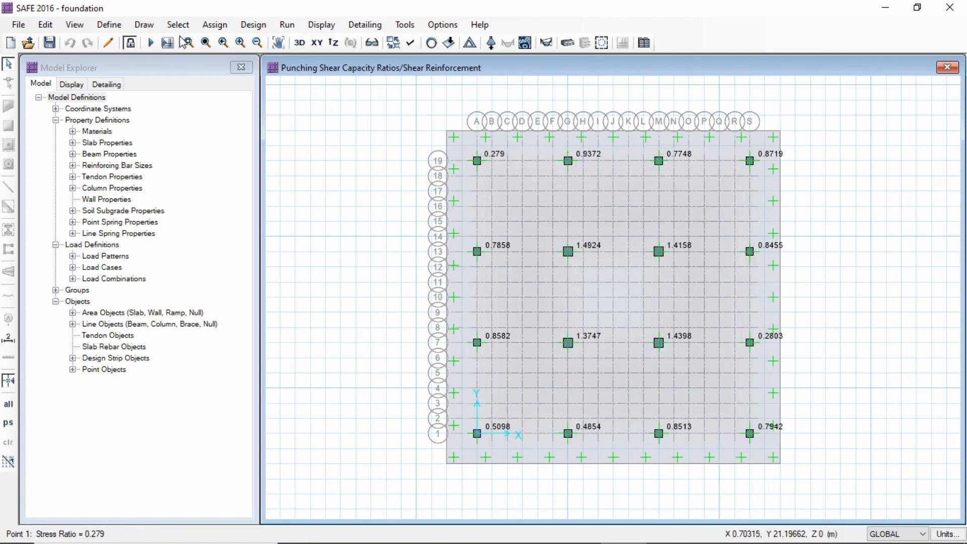
Unlock the model again and set the thickness of slab property SLAB1 to 1100 mm
{"action": "left_click", "coordinate": [132, 44]}
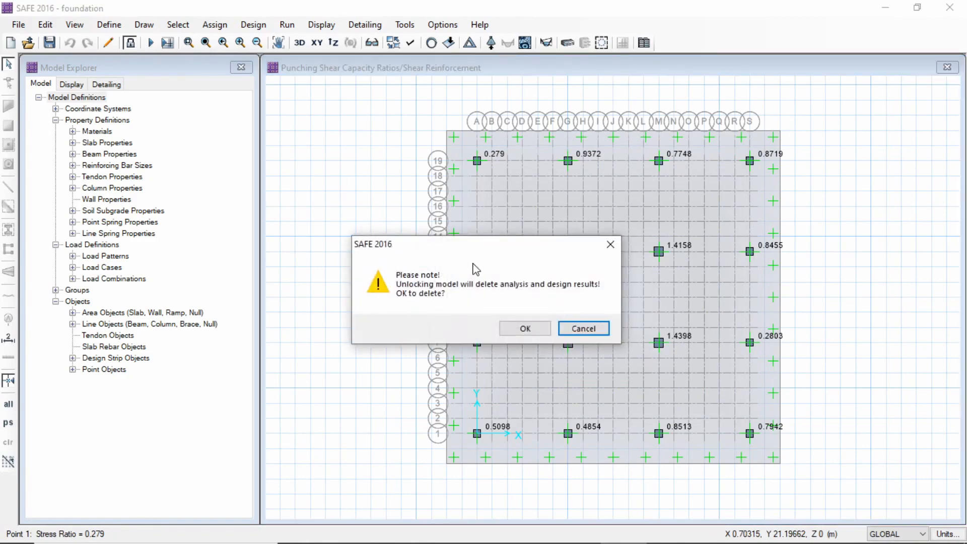
{"action": "left_click", "coordinate": [524, 328]}
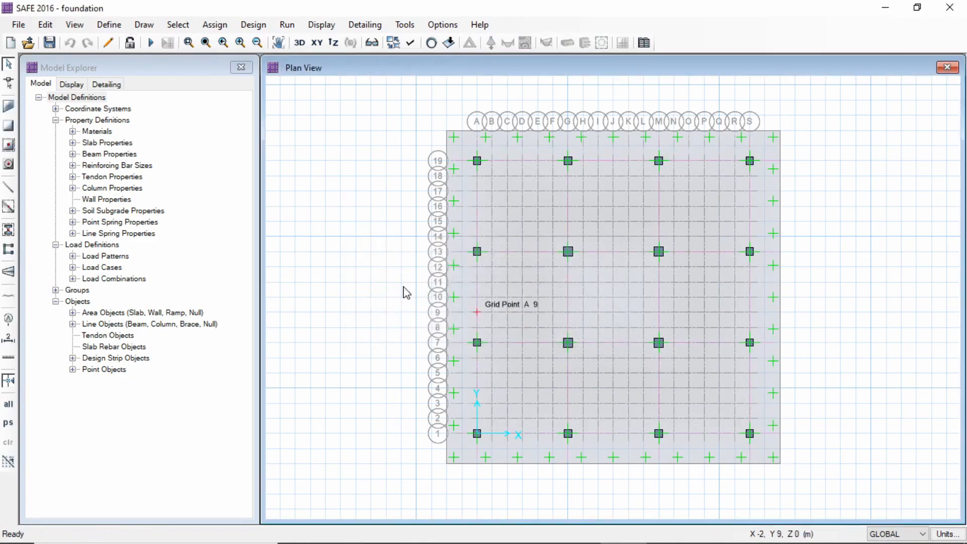
{"action": "left_click", "coordinate": [109, 24]}
{"action": "left_click", "coordinate": [144, 61]}
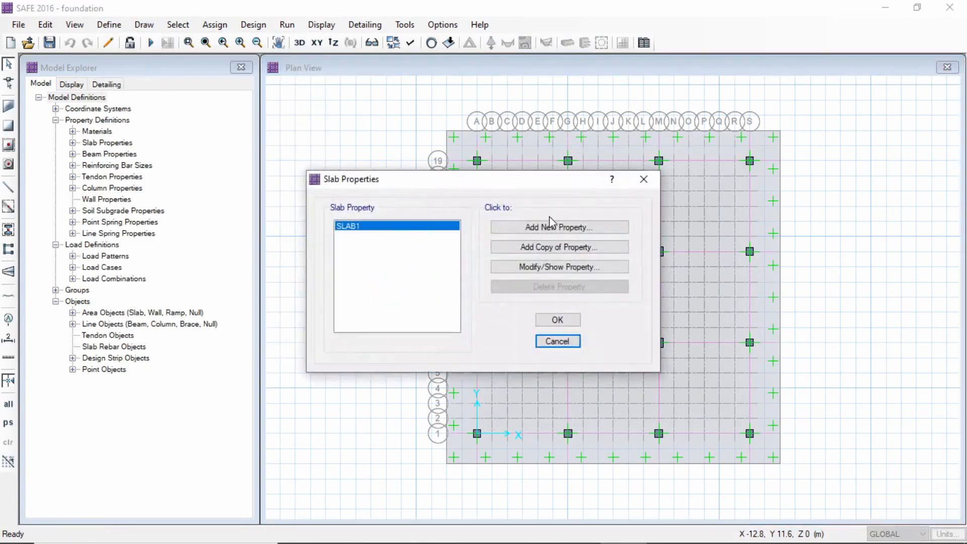
{"action": "left_click", "coordinate": [561, 266]}
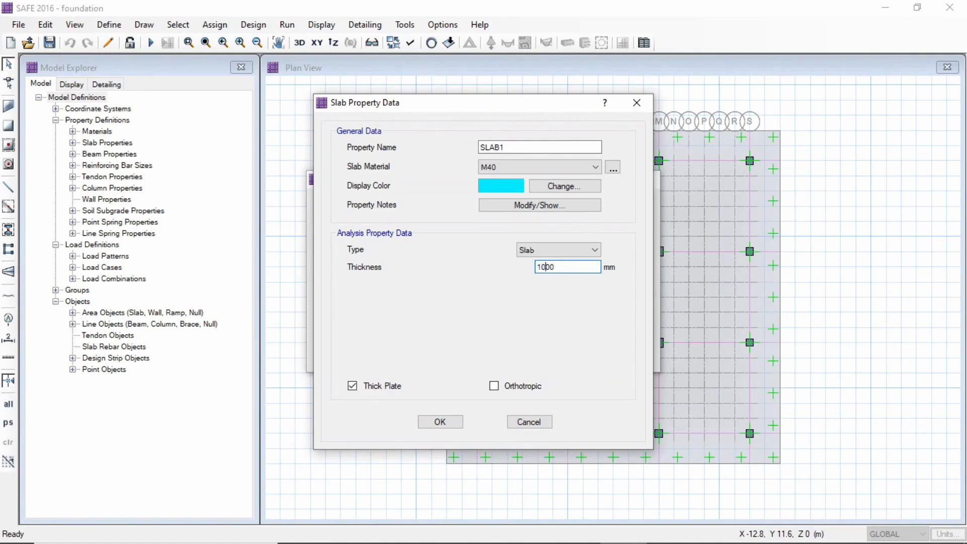
{"action": "left_click", "coordinate": [443, 424]}
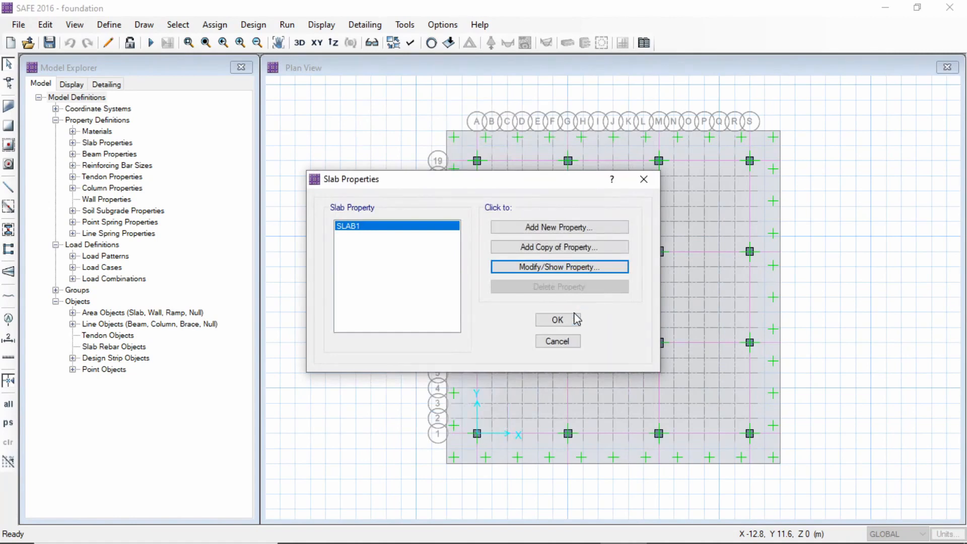
{"action": "left_click", "coordinate": [575, 318]}
Rerun the analysis and design with the 1100 mm slab and display the punching shear design
{"action": "left_click", "coordinate": [287, 24]}
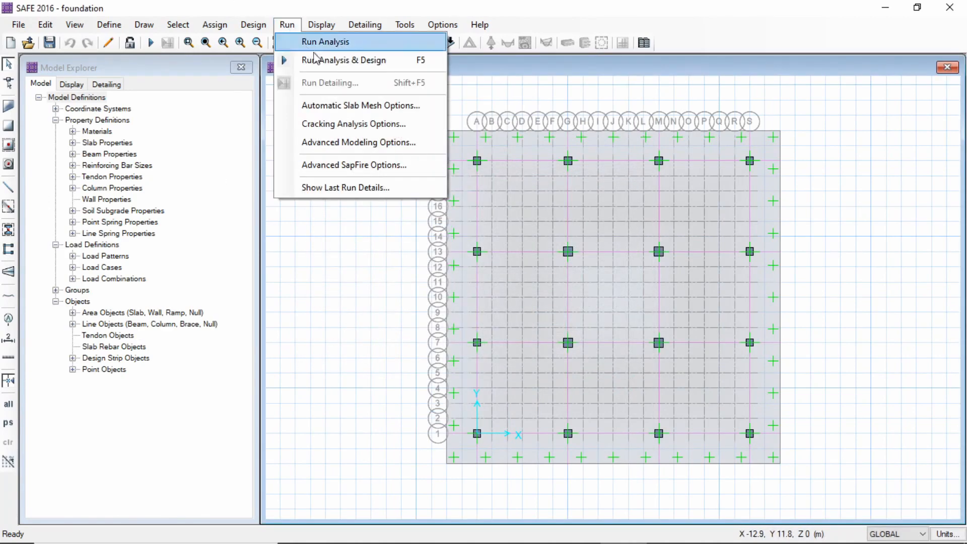
{"action": "left_click", "coordinate": [324, 42]}
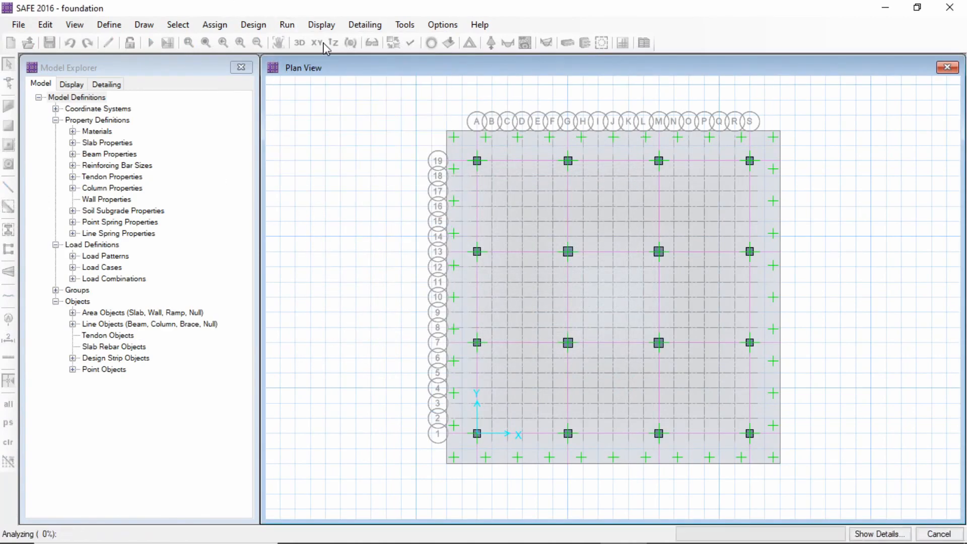
{"action": "left_click", "coordinate": [292, 30]}
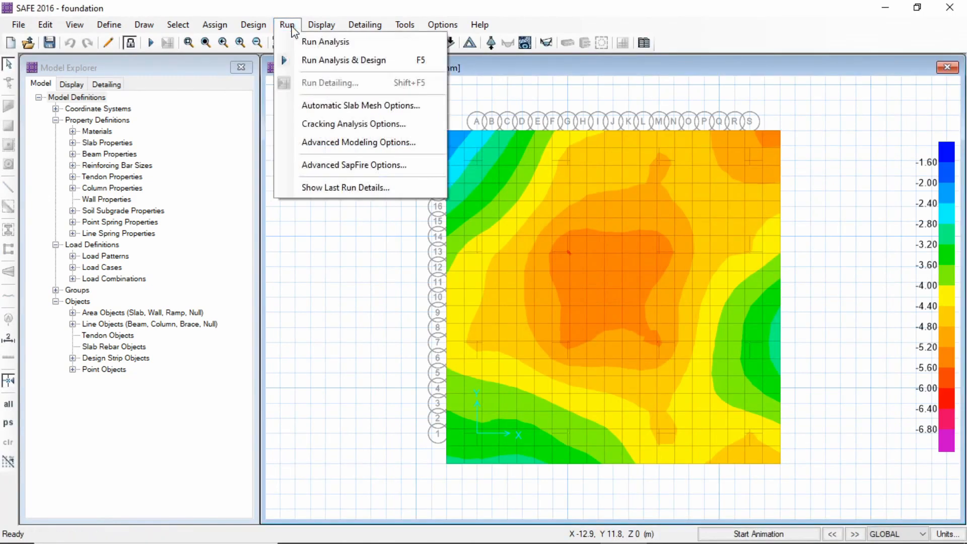
{"action": "left_click", "coordinate": [324, 60]}
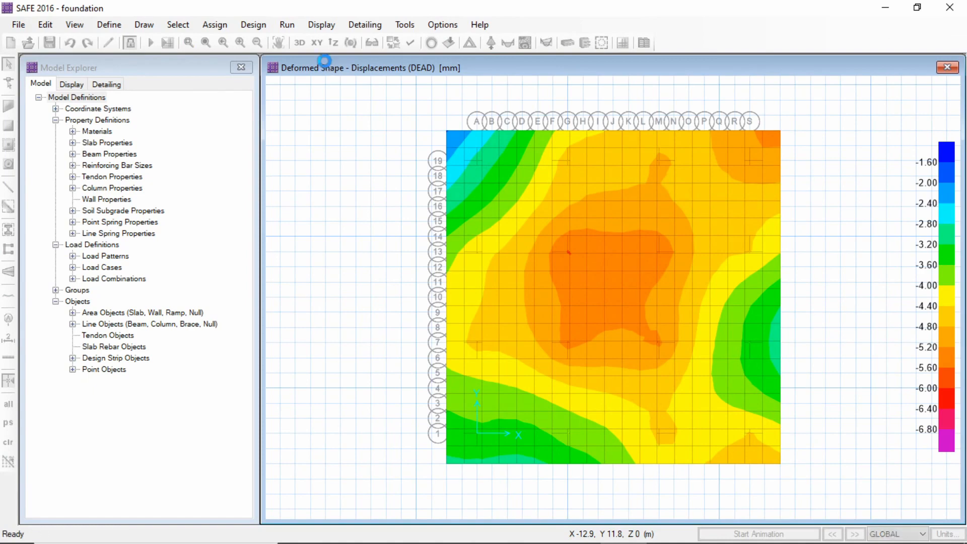
{"action": "mouse_move", "coordinate": [552, 189]}
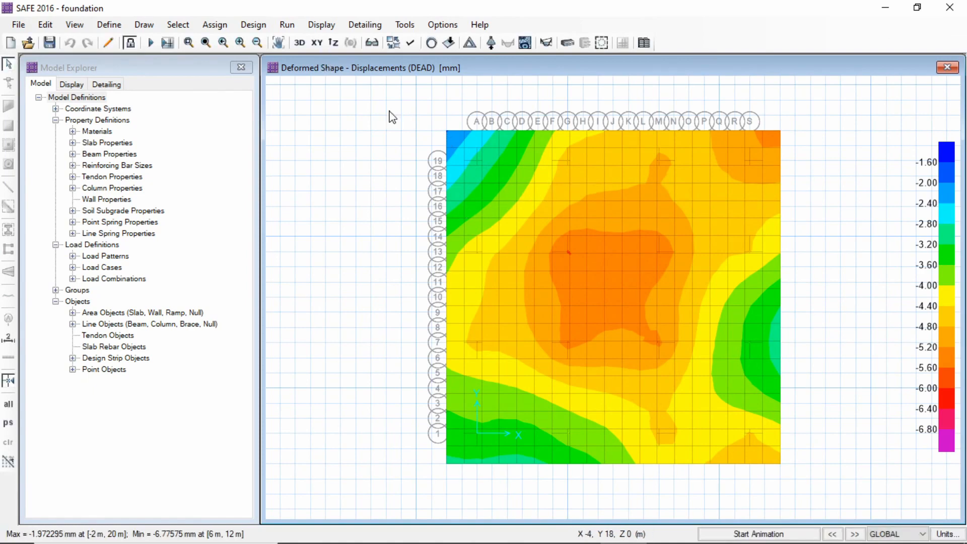
{"action": "left_click", "coordinate": [321, 24]}
{"action": "left_click", "coordinate": [364, 229]}
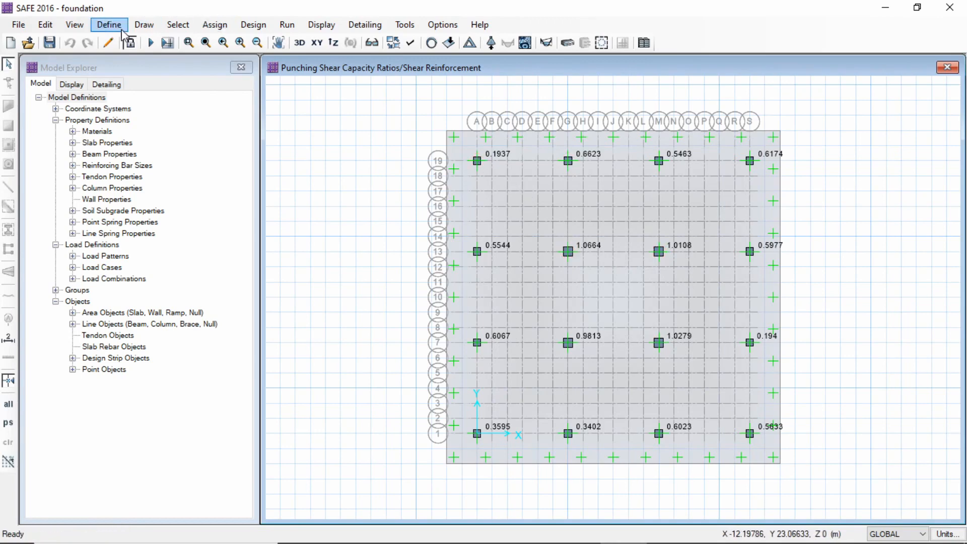
Unlock the model, discarding its results, and set the thickness of slab property SLAB1 to 1200 mm
{"action": "left_click", "coordinate": [130, 42]}
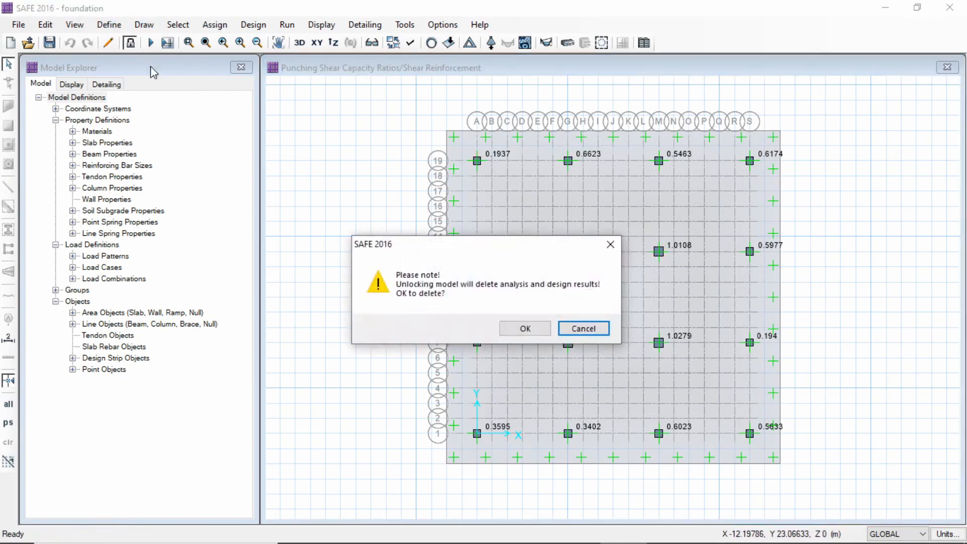
{"action": "left_click", "coordinate": [521, 332]}
{"action": "left_click", "coordinate": [109, 24]}
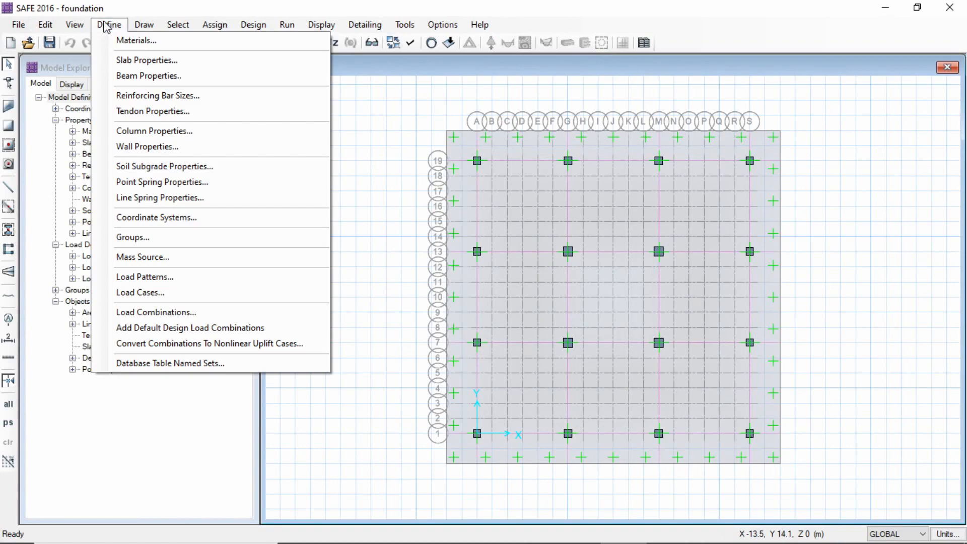
{"action": "left_click", "coordinate": [148, 63]}
{"action": "left_click", "coordinate": [581, 267]}
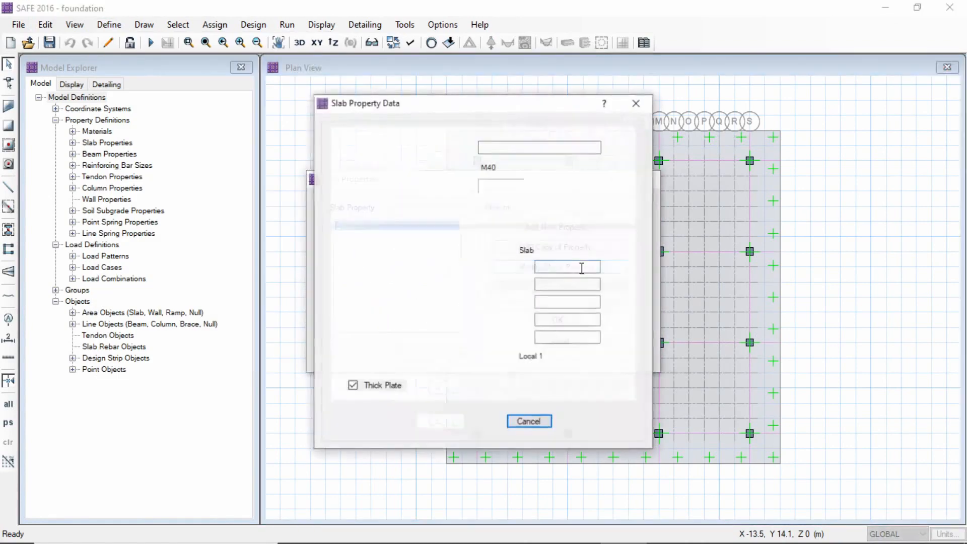
{"action": "left_click", "coordinate": [547, 268]}
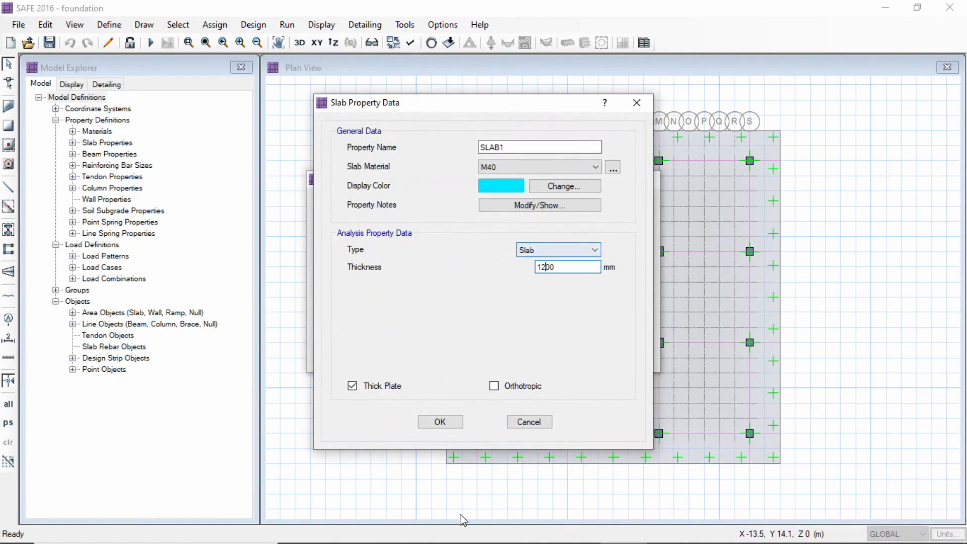
{"action": "left_click", "coordinate": [447, 422]}
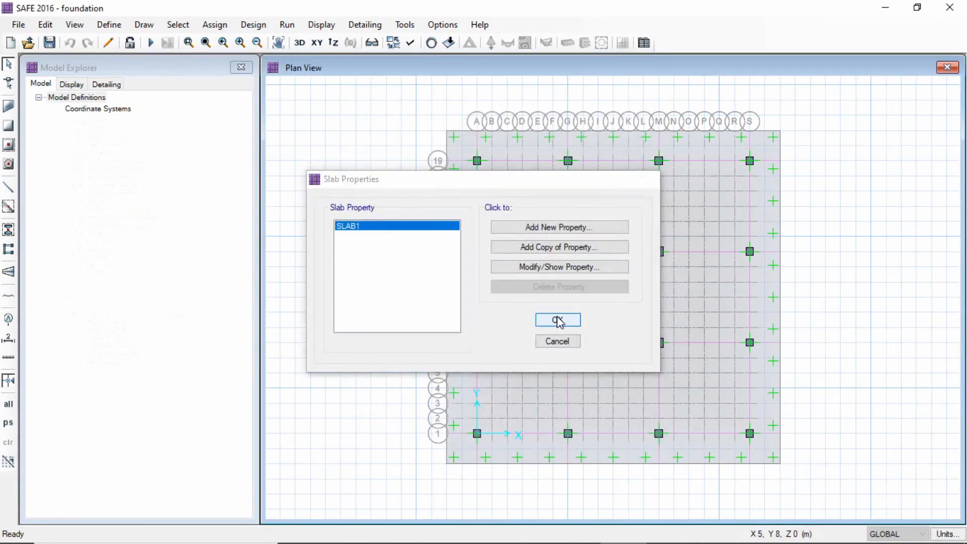
{"action": "left_click", "coordinate": [556, 319]}
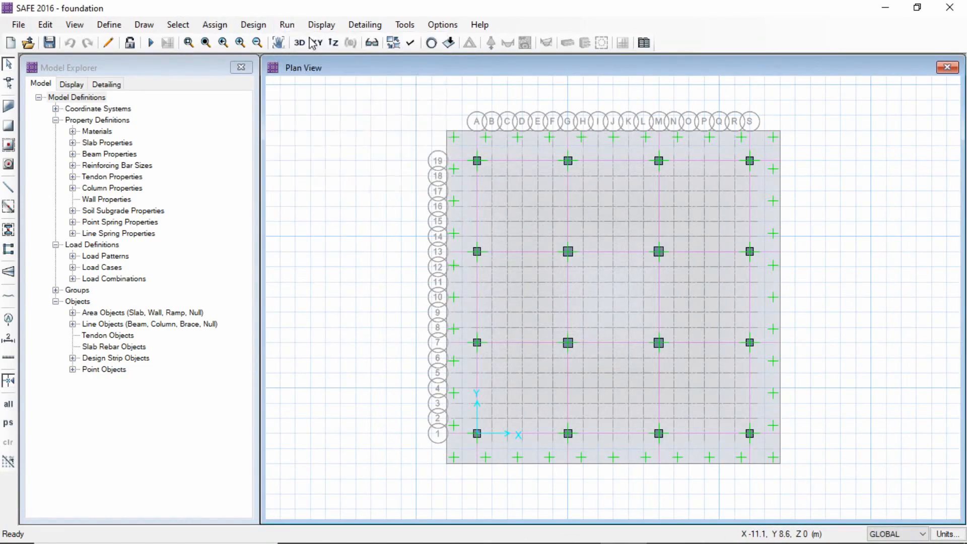
Rerun the analysis and design with the 1200 mm slab and display the punching shear design
{"action": "left_click", "coordinate": [287, 24]}
{"action": "left_click", "coordinate": [307, 40]}
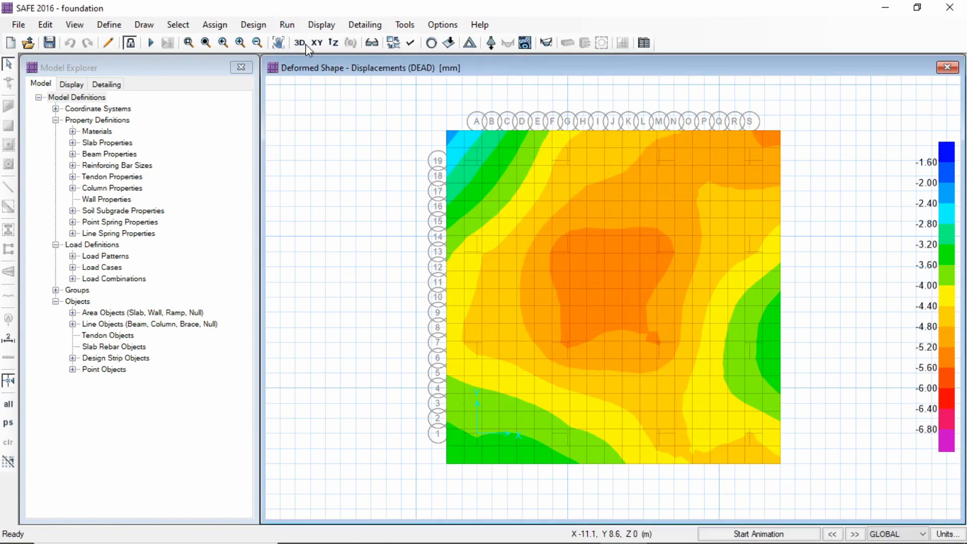
{"action": "left_click", "coordinate": [289, 25]}
{"action": "left_click", "coordinate": [310, 59]}
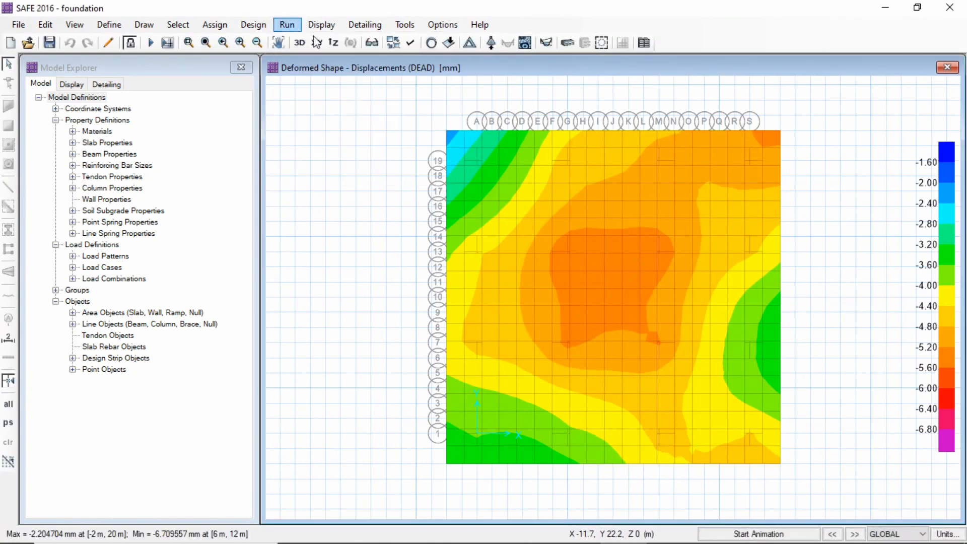
{"action": "left_click", "coordinate": [322, 25]}
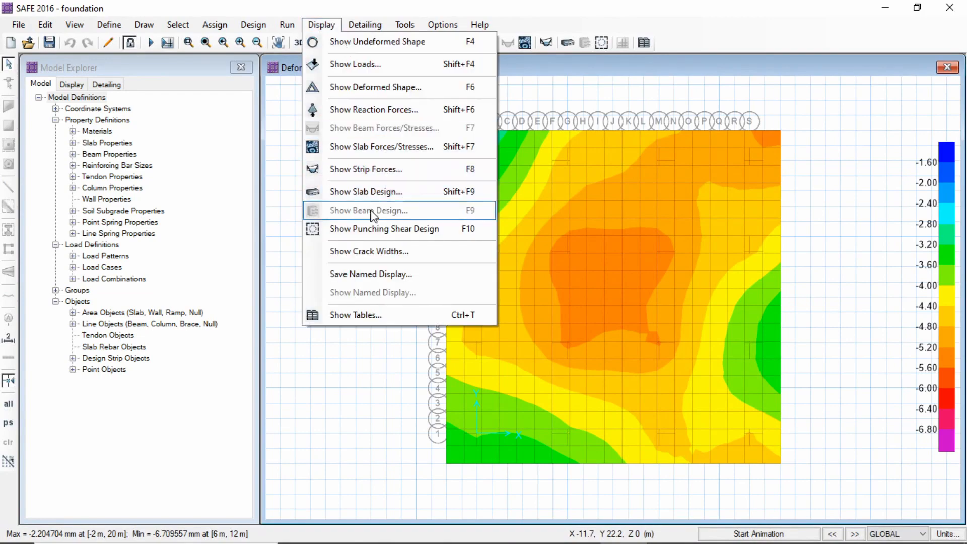
{"action": "left_click", "coordinate": [374, 229]}
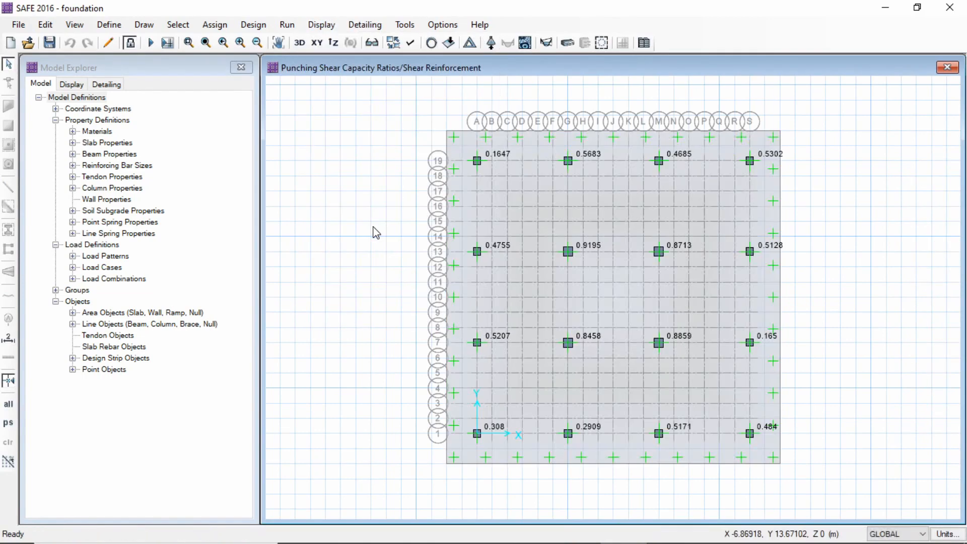
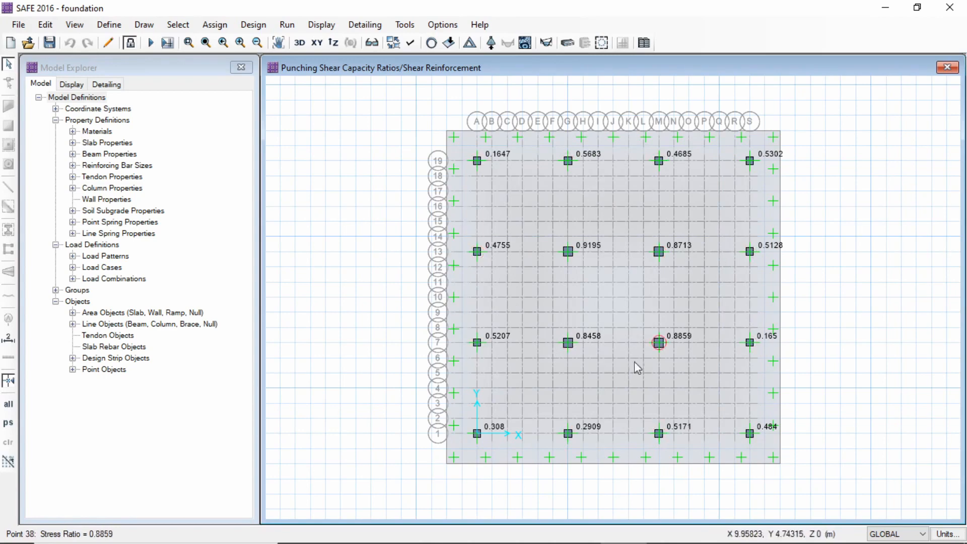
Turn on the extruded view and inspect the punching shear ratios on the foundation in 3D
{"action": "left_click", "coordinate": [411, 44]}
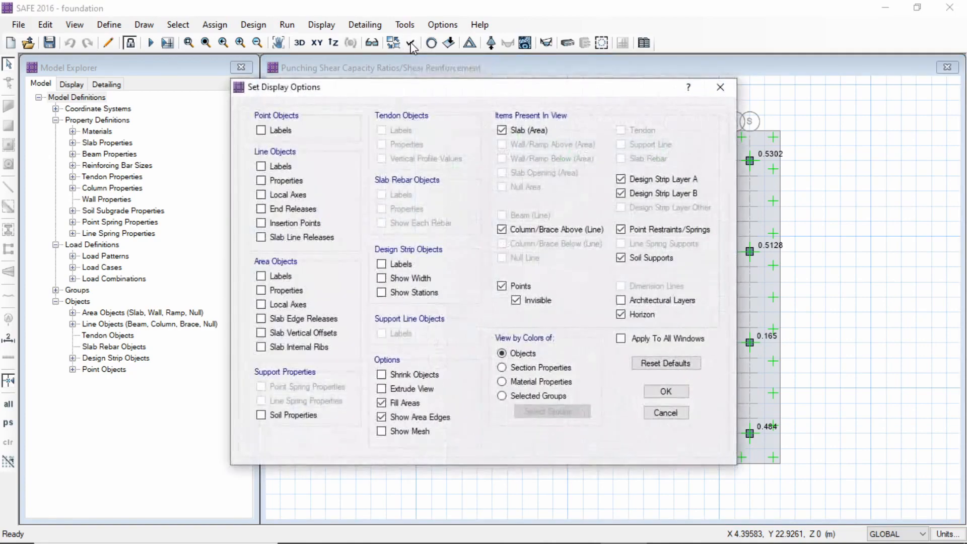
{"action": "left_click", "coordinate": [666, 391]}
{"action": "left_click", "coordinate": [303, 46]}
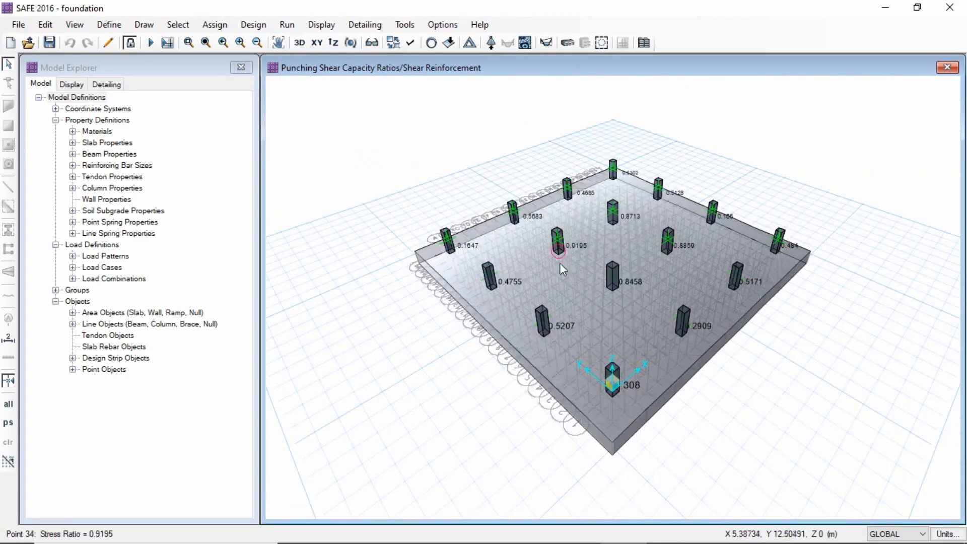
{"action": "scroll", "coordinate": [611, 305], "scroll_direction": "up", "scroll_amount": 3}
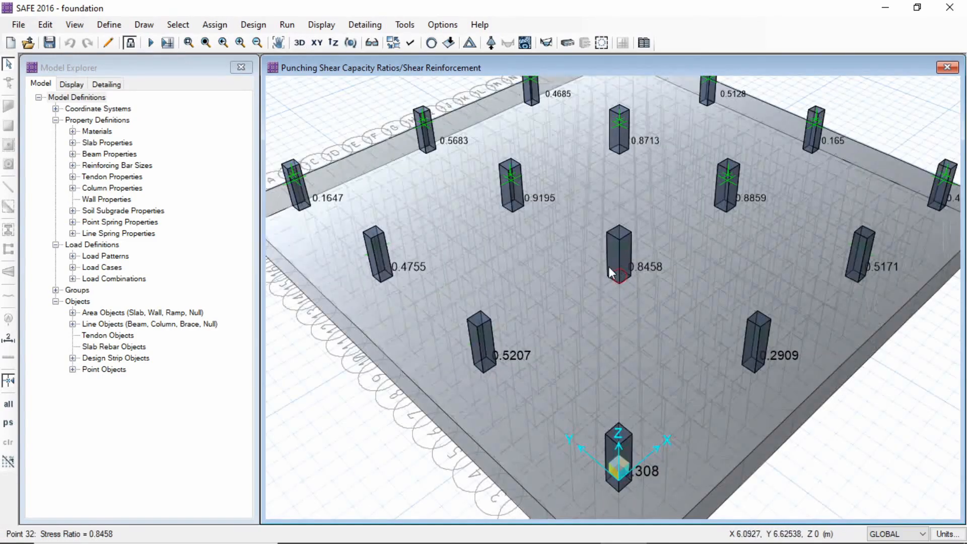
{"action": "scroll", "coordinate": [637, 236], "scroll_direction": "up", "scroll_amount": 2}
{"action": "scroll", "coordinate": [632, 255], "scroll_direction": "down", "scroll_amount": 3}
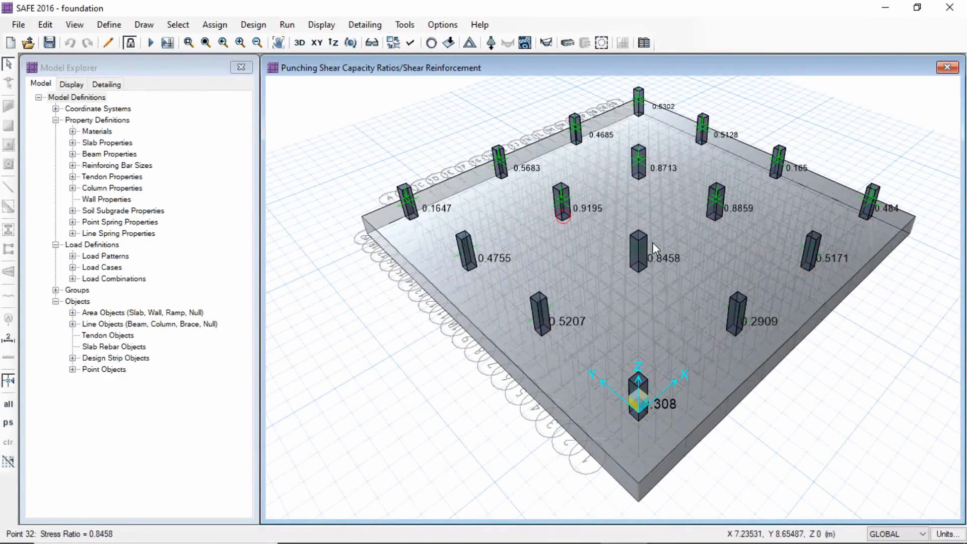
{"action": "mouse_move", "coordinate": [703, 422]}
{"action": "middle_mouse_down"}
{"action": "mouse_move", "coordinate": [690, 349]}
{"action": "mouse_move", "coordinate": [697, 430]}
{"action": "middle_mouse_up"}
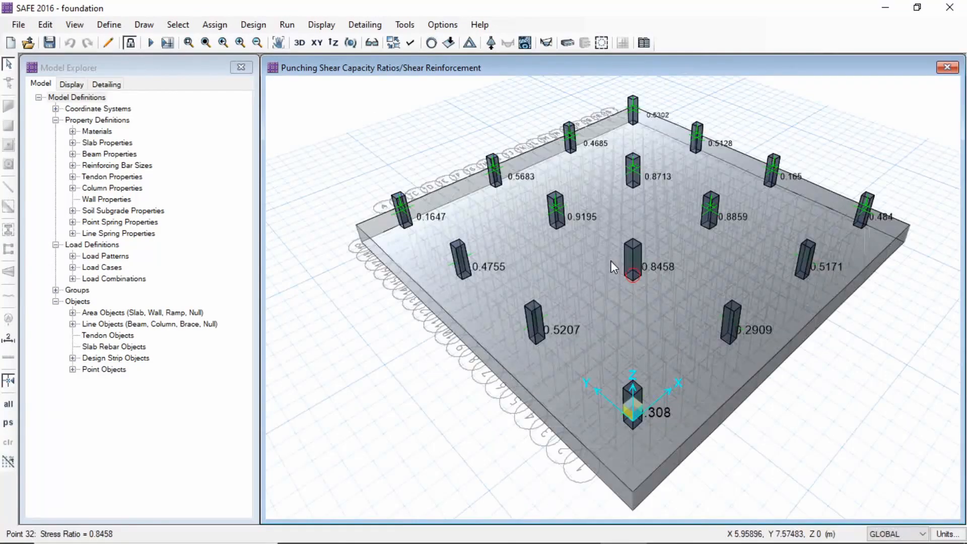
Turn off the extruded view and return the punching shear display to the XY plan
{"action": "left_click", "coordinate": [409, 42]}
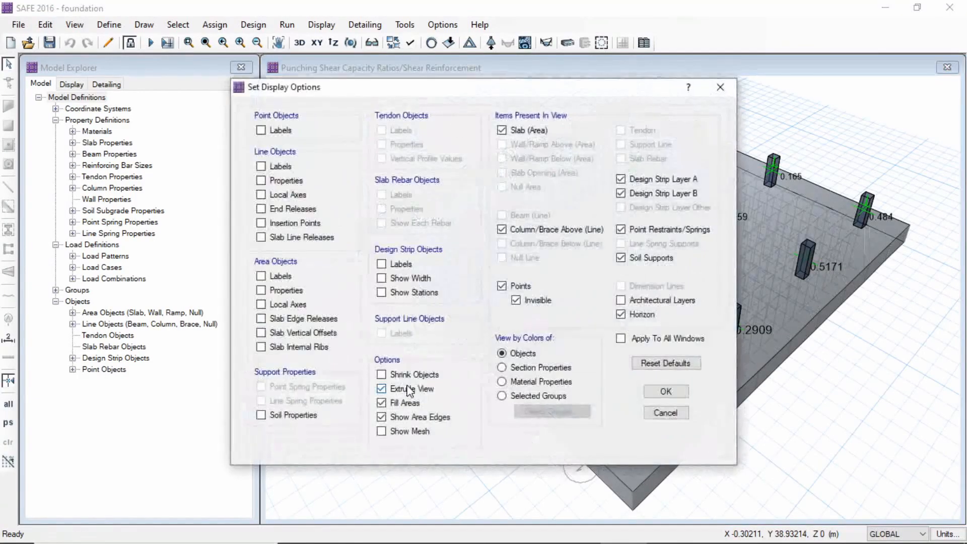
{"action": "left_click", "coordinate": [675, 392]}
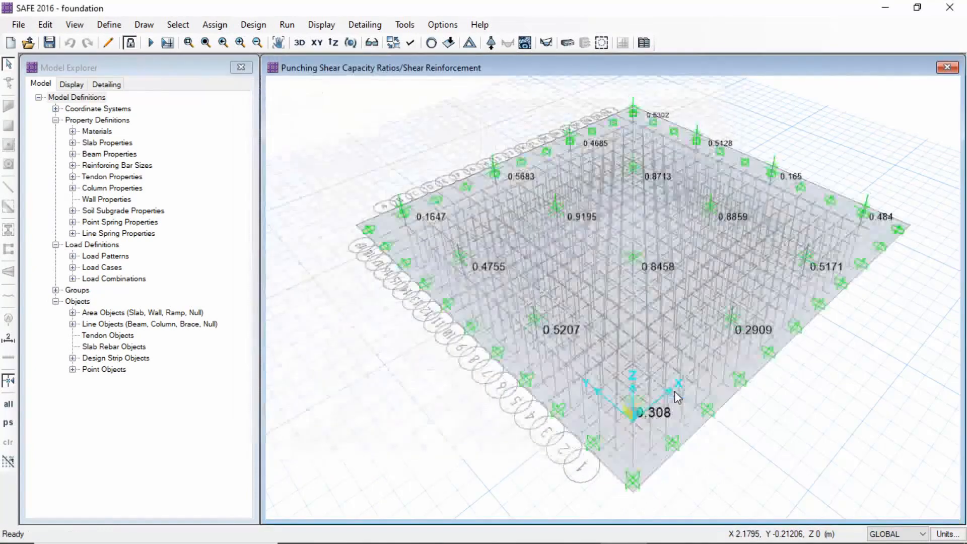
{"action": "left_click", "coordinate": [318, 44]}
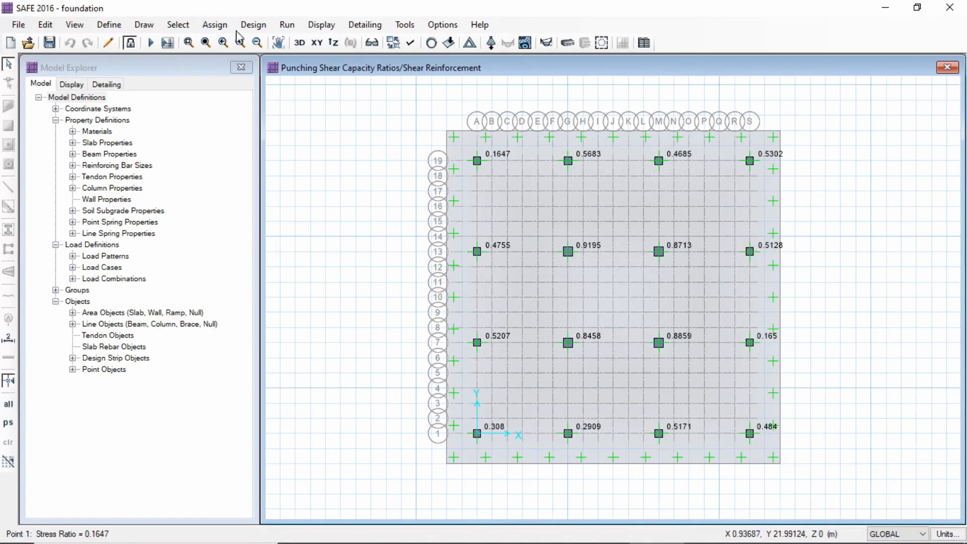
Display the DEAD load case strip moment diagrams for Layer A, and for Layer B alone
{"action": "left_click", "coordinate": [326, 26]}
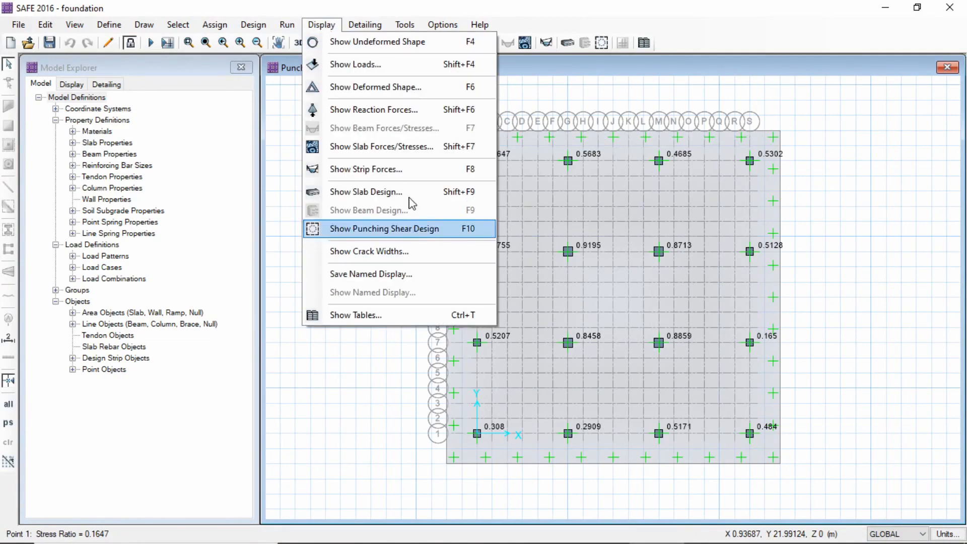
{"action": "left_click", "coordinate": [373, 170]}
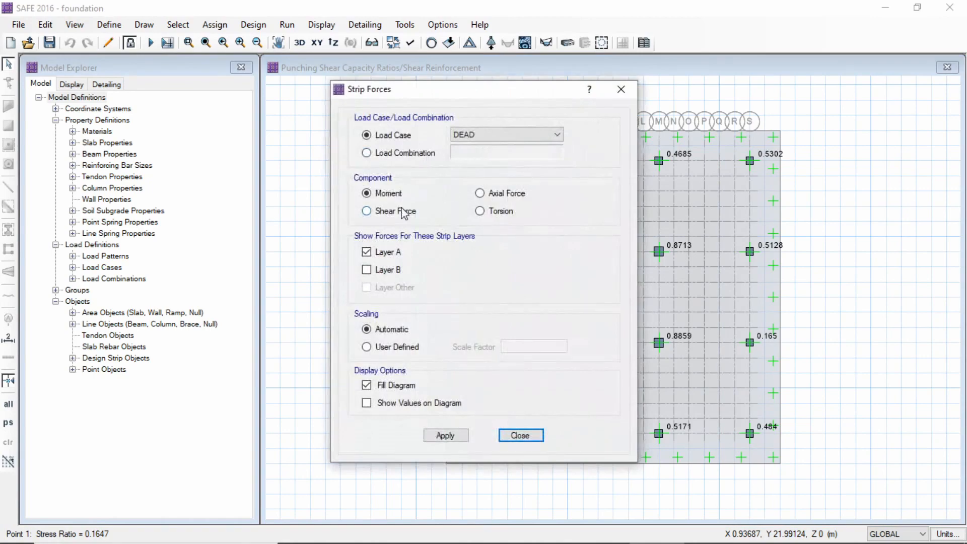
{"action": "left_click_drag", "start_coordinate": [418, 93], "coordinate": [188, 68]}
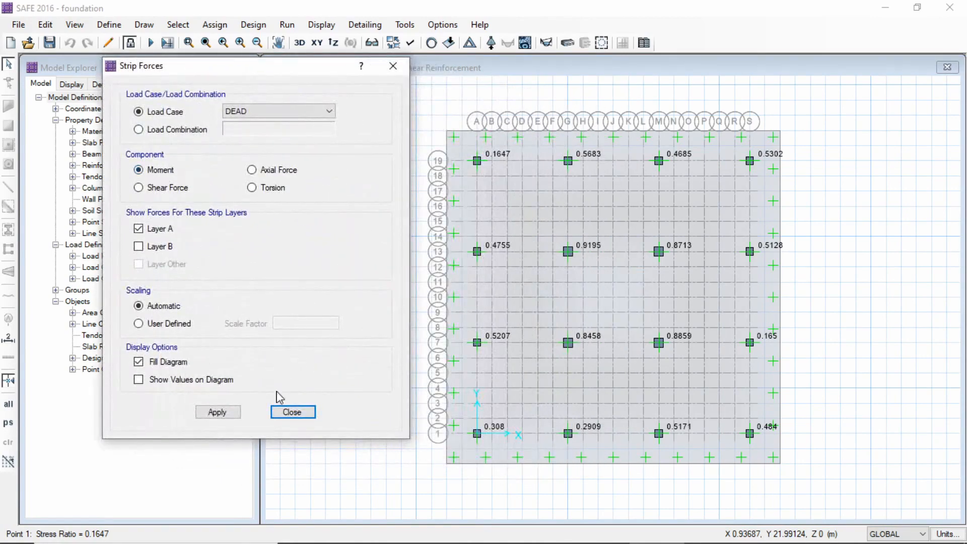
{"action": "left_click", "coordinate": [218, 412]}
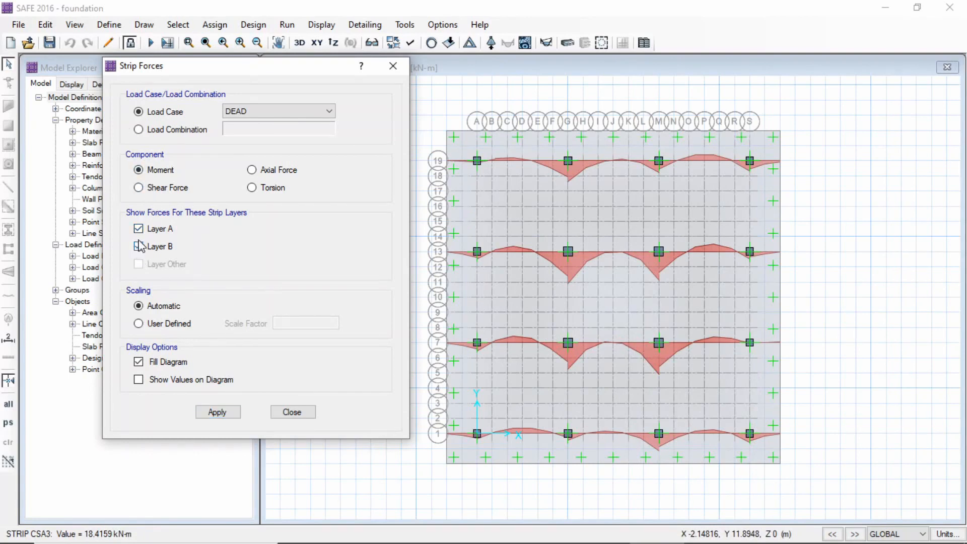
{"action": "left_click", "coordinate": [224, 412]}
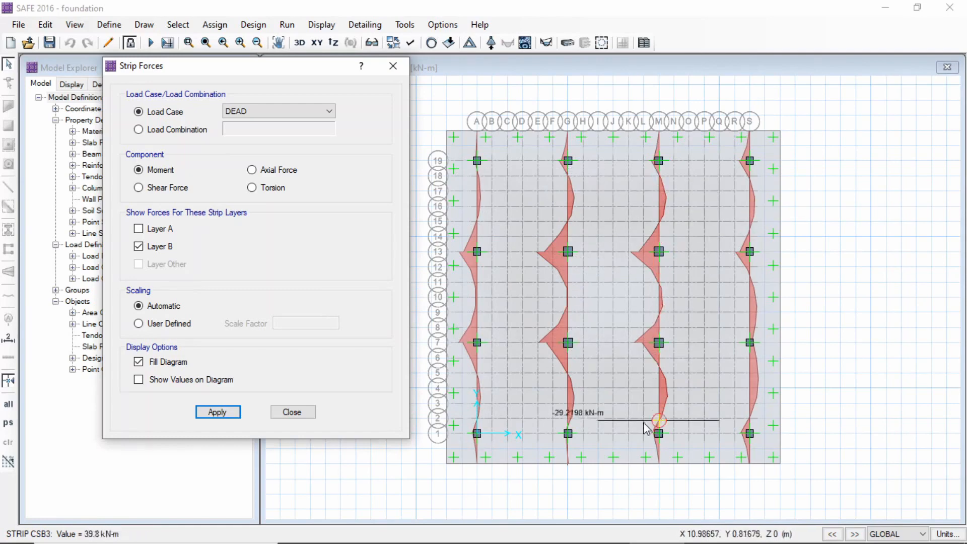
{"action": "left_click", "coordinate": [295, 412]}
Display the strip-based enveloping flexural reinforcement intensity, top and bottom, for Layer A and for Layer B alone
{"action": "left_click", "coordinate": [321, 24]}
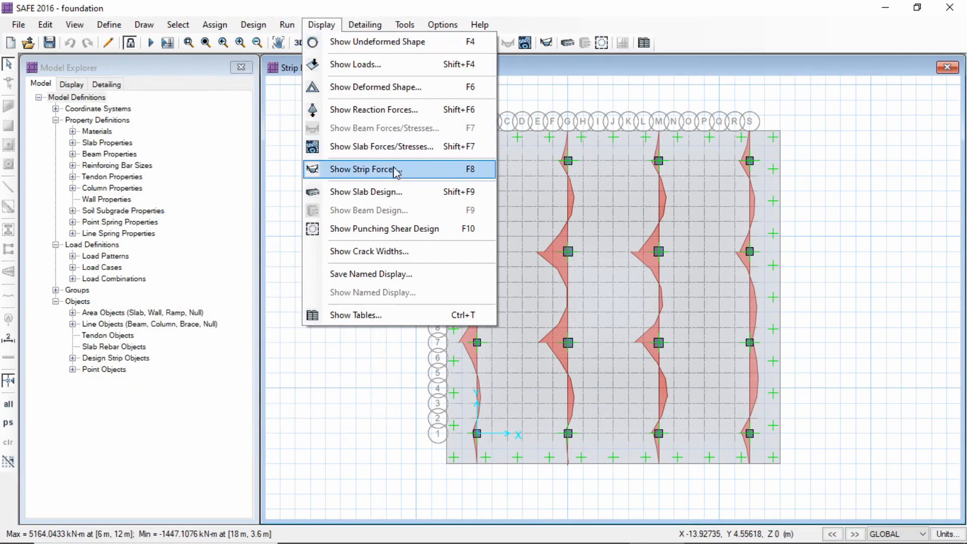
{"action": "left_click", "coordinate": [381, 194]}
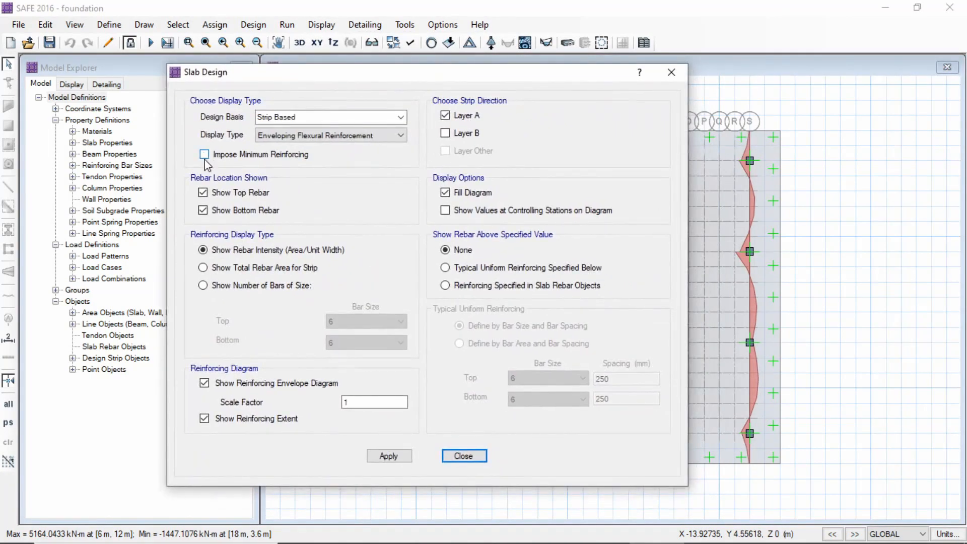
{"action": "left_click", "coordinate": [395, 456]}
{"action": "left_click_drag", "start_coordinate": [424, 73], "coordinate": [212, 39]}
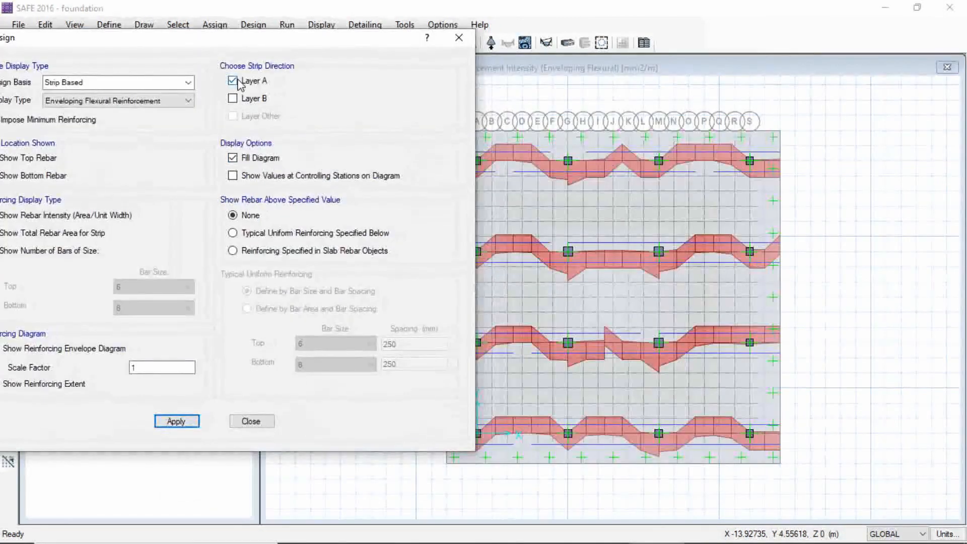
{"action": "left_click_drag", "start_coordinate": [360, 39], "coordinate": [260, 99]}
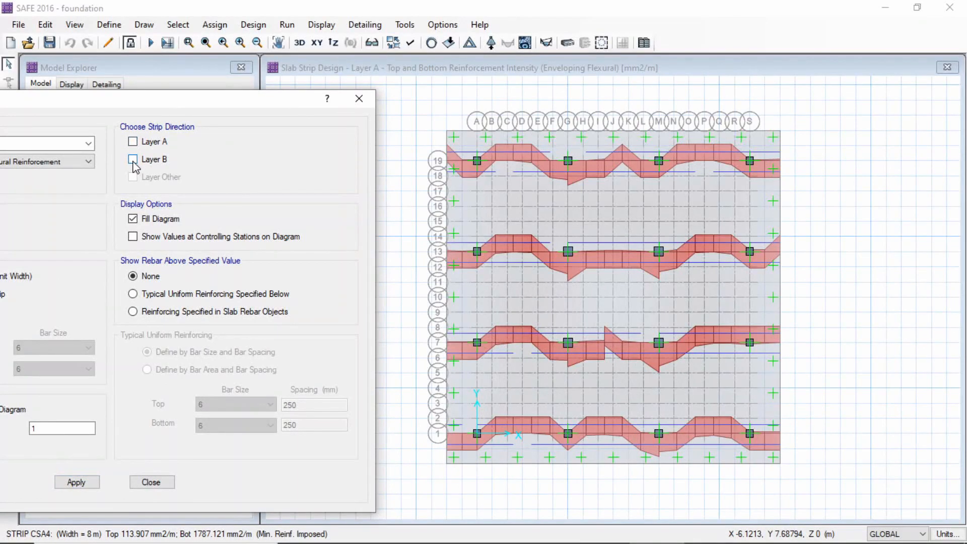
{"action": "left_click", "coordinate": [77, 482]}
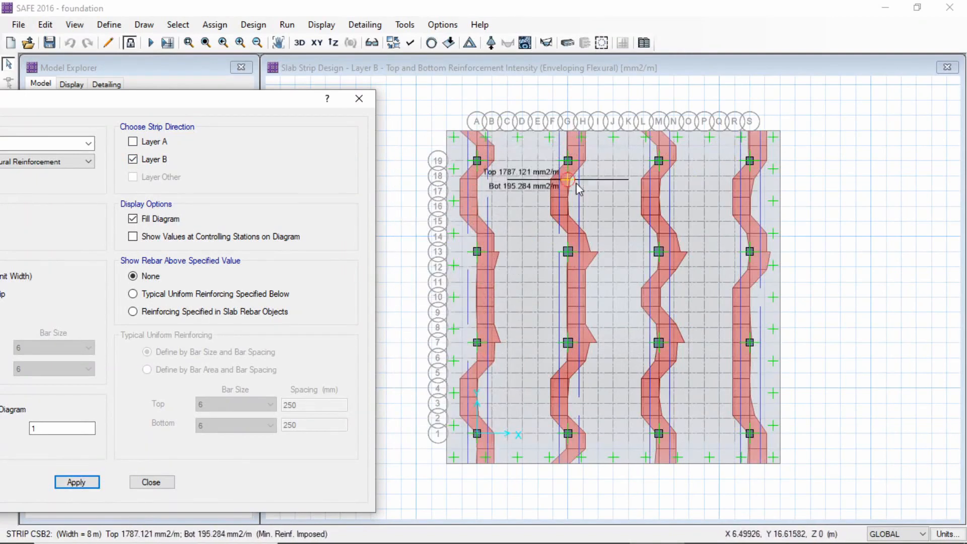
{"action": "left_click", "coordinate": [151, 481]}
Display the slab resultant MMax moment contours for the DEAD load case
{"action": "left_click", "coordinate": [321, 26]}
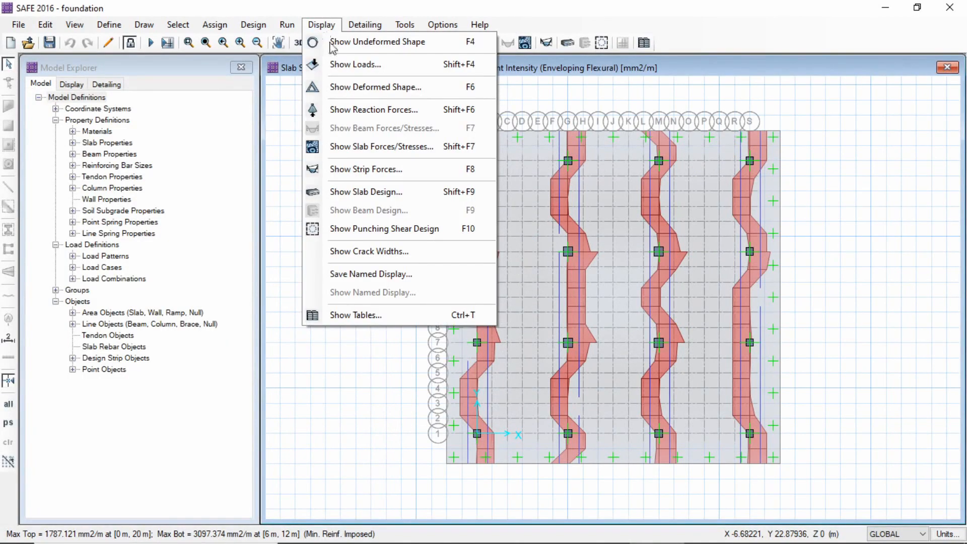
{"action": "left_click", "coordinate": [394, 149]}
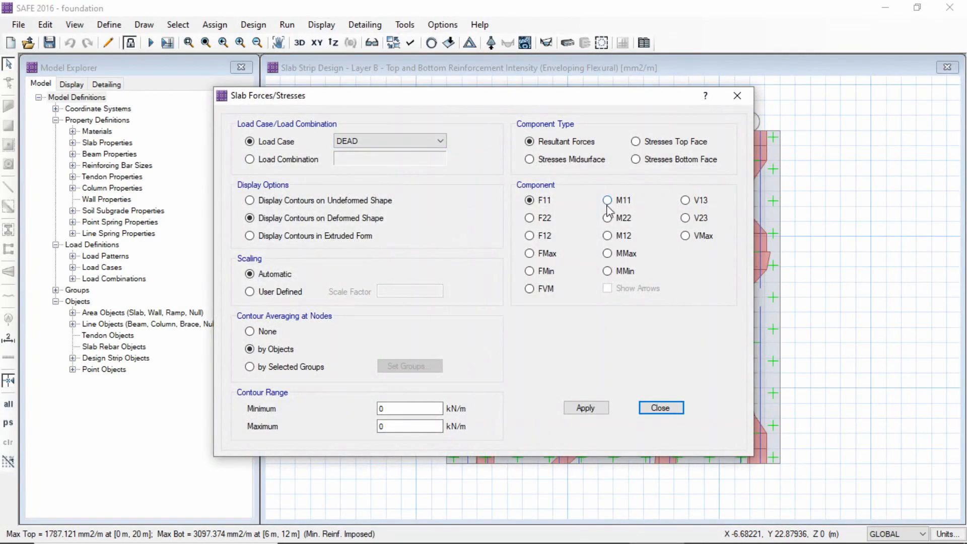
{"action": "left_click", "coordinate": [607, 253]}
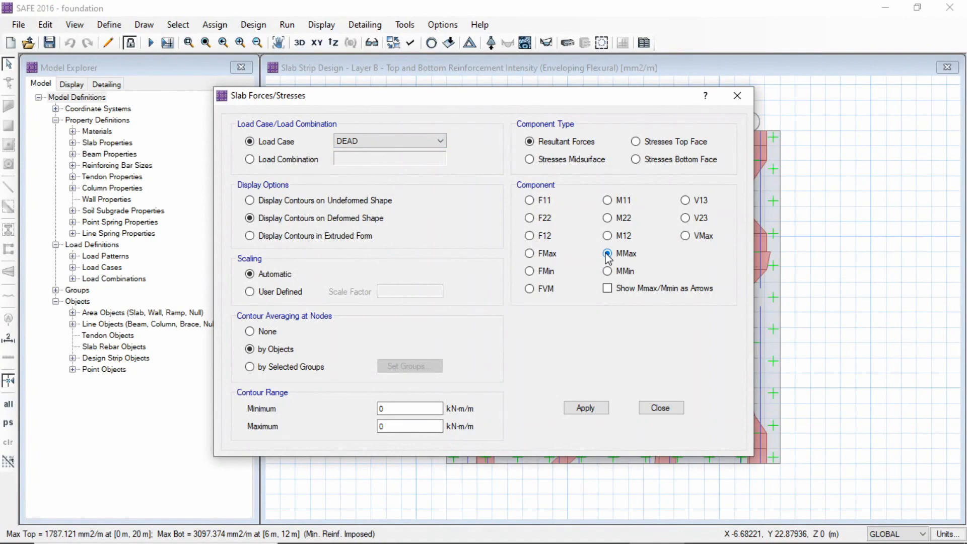
{"action": "left_click", "coordinate": [585, 408]}
{"action": "left_click_drag", "start_coordinate": [574, 96], "coordinate": [219, 84]}
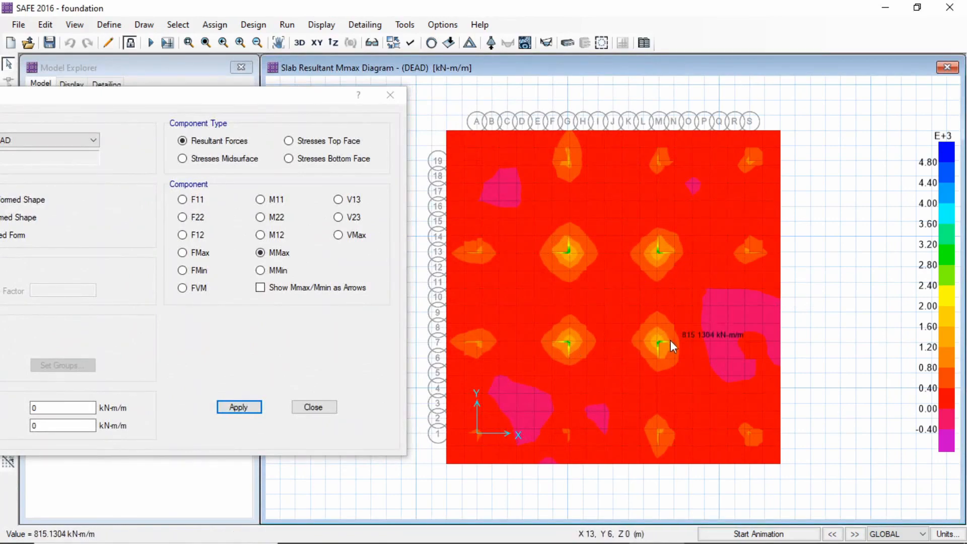
{"action": "left_click", "coordinate": [390, 95]}
Display the slab bottom face crack widths for the DEAD load case and examine them across the foundation
{"action": "left_click", "coordinate": [321, 25]}
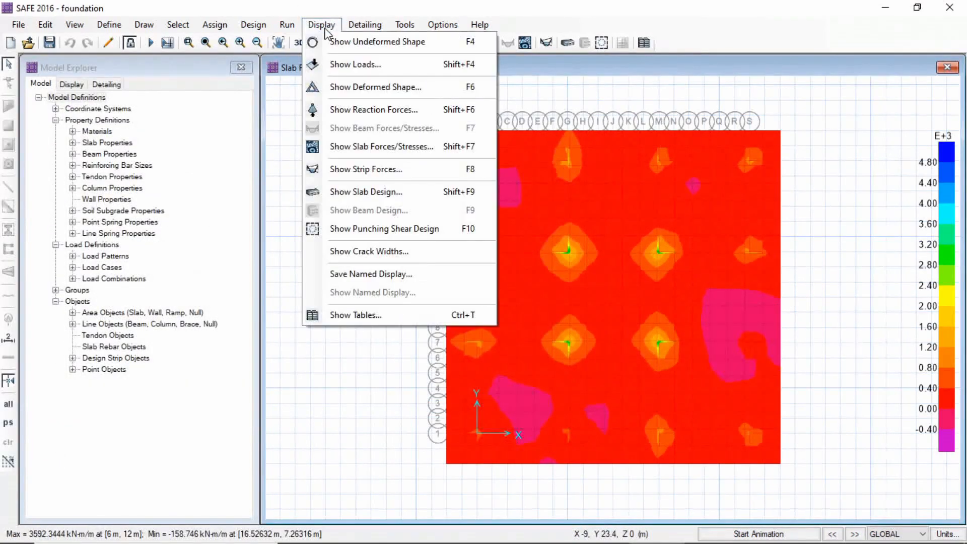
{"action": "left_click", "coordinate": [400, 253]}
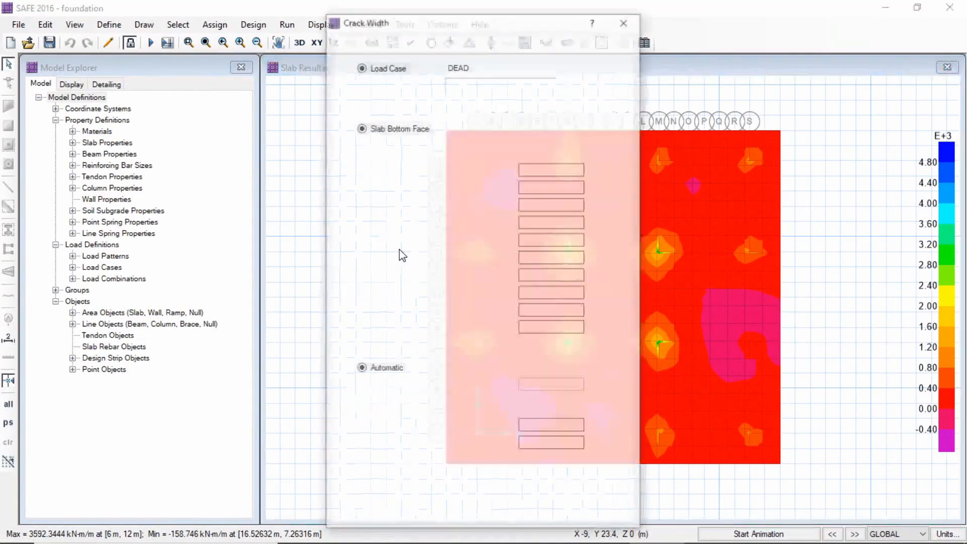
{"action": "left_click_drag", "start_coordinate": [491, 23], "coordinate": [213, 12]}
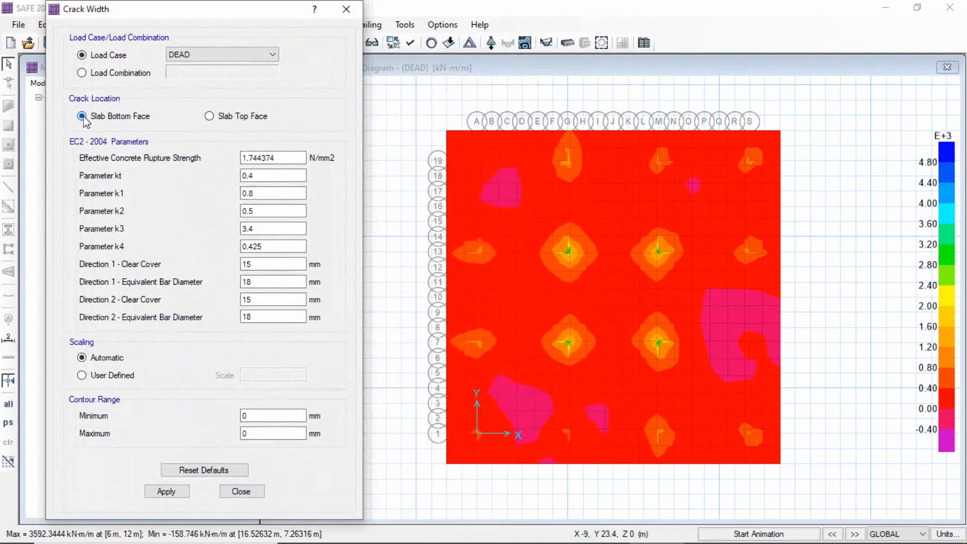
{"action": "left_click", "coordinate": [168, 496]}
{"action": "mouse_move", "coordinate": [599, 270]}
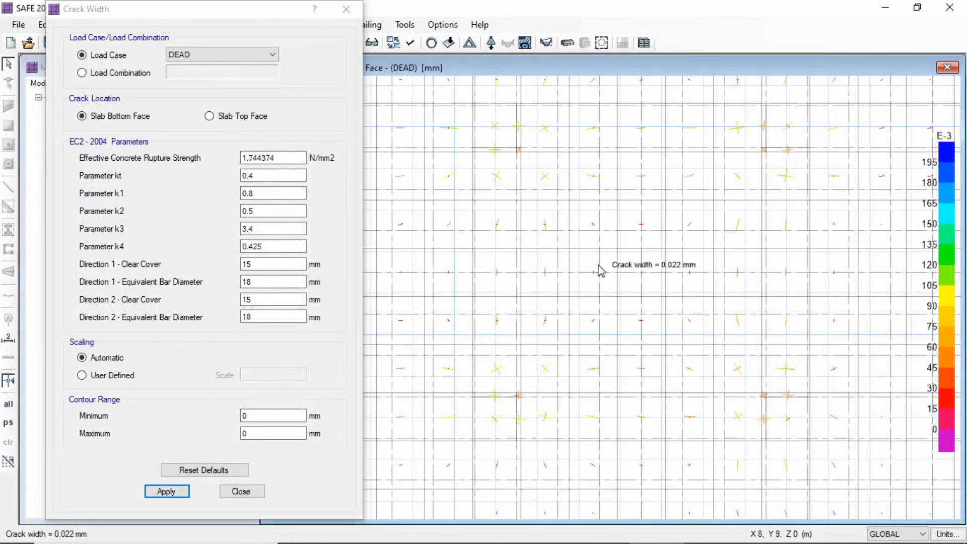
{"action": "middle_click_drag", "start_coordinate": [686, 179], "coordinate": [716, 229]}
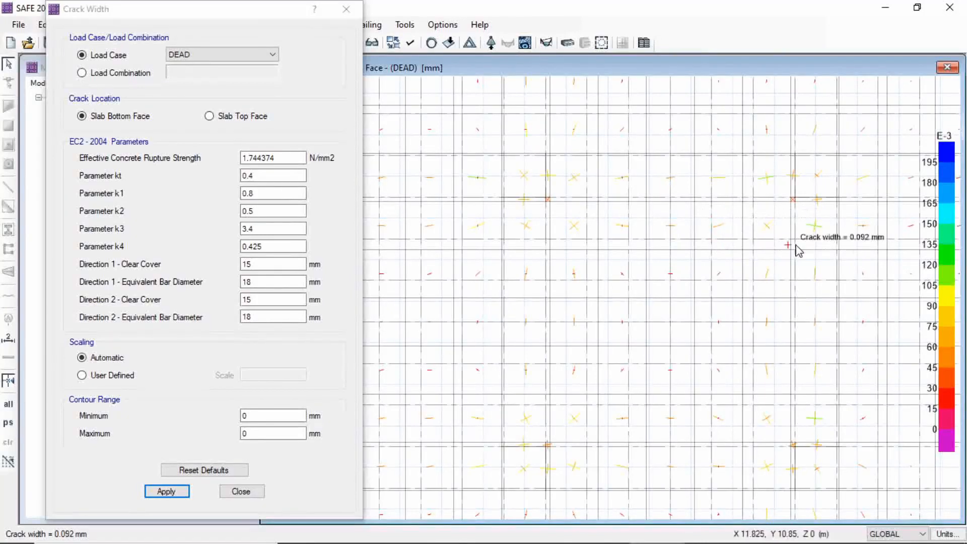
{"action": "scroll", "coordinate": [811, 236], "scroll_direction": "down", "scroll_amount": 1}
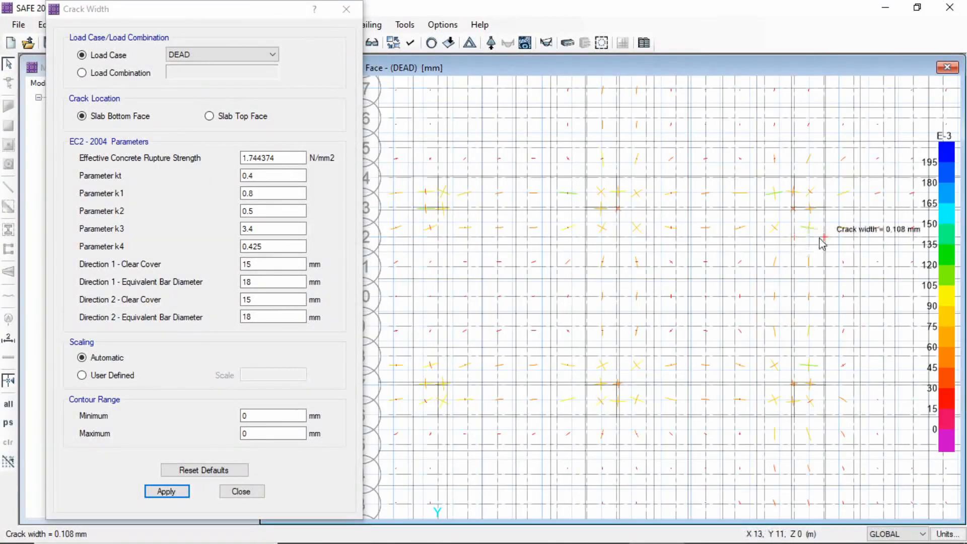
{"action": "scroll", "coordinate": [805, 236], "scroll_direction": "down", "scroll_amount": 1}
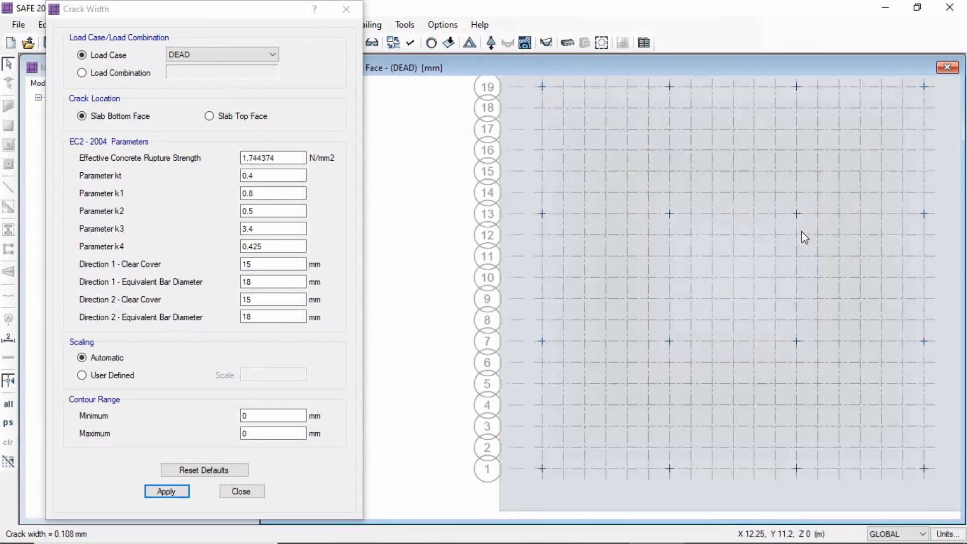
{"action": "scroll", "coordinate": [804, 237], "scroll_direction": "down", "scroll_amount": 1}
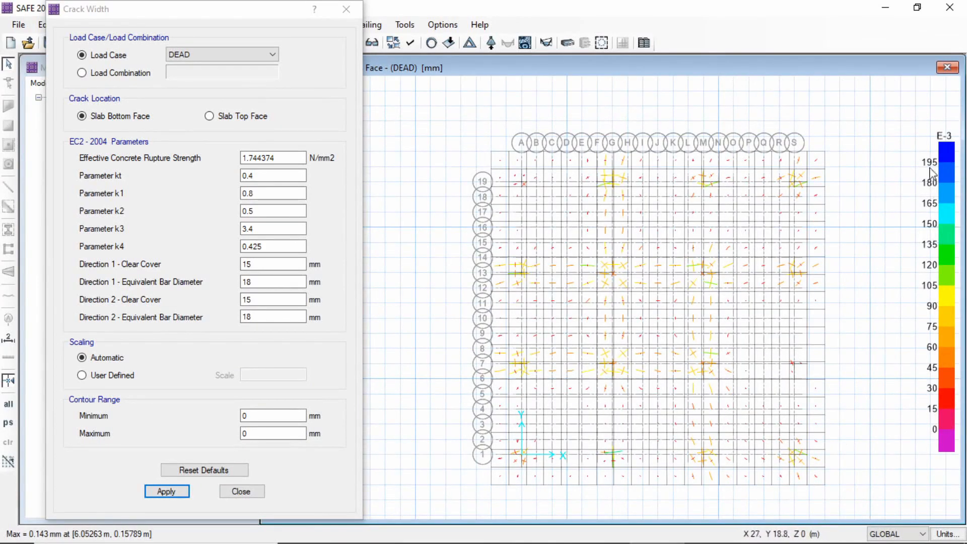
Switch the crack width display to the slab top face and examine the widths across the foundation
{"action": "left_click", "coordinate": [210, 116]}
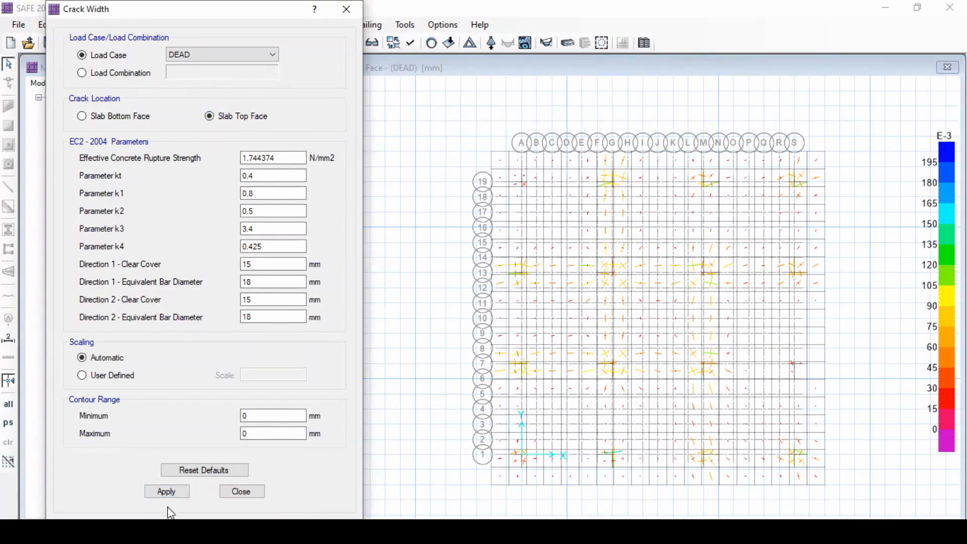
{"action": "left_click", "coordinate": [167, 491]}
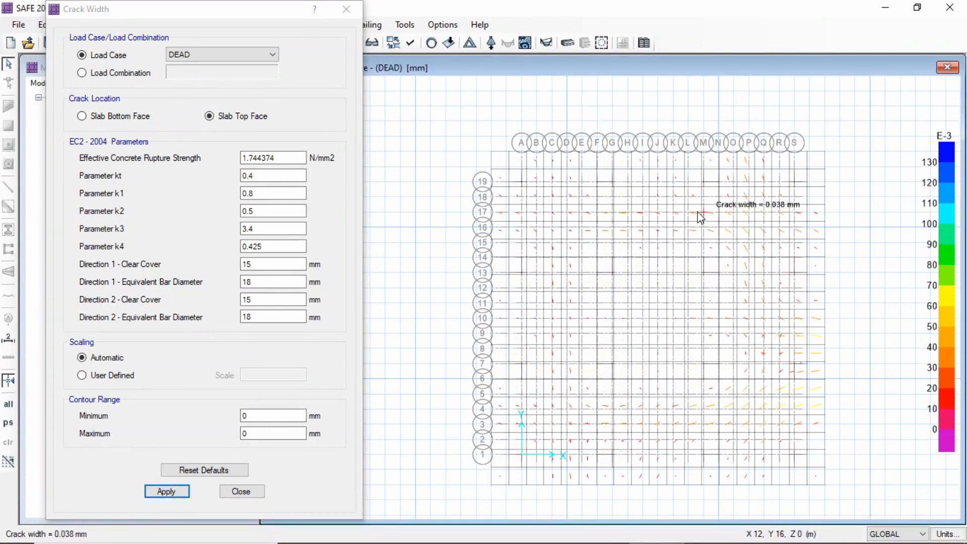
{"action": "scroll", "coordinate": [698, 216], "scroll_direction": "up", "scroll_amount": 1}
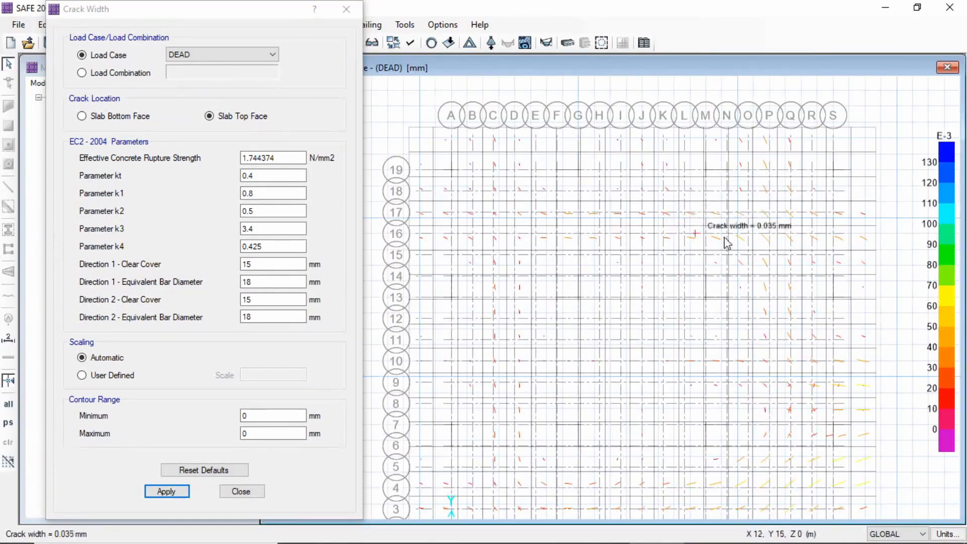
{"action": "middle_click_drag", "start_coordinate": [772, 330], "coordinate": [795, 235]}
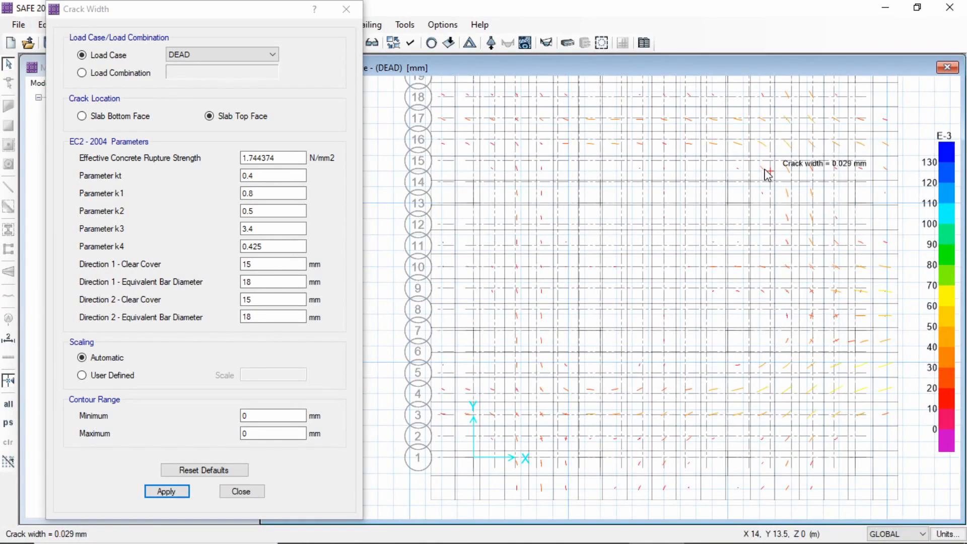
{"action": "middle_click_drag", "start_coordinate": [720, 123], "coordinate": [702, 194]}
{"action": "scroll", "coordinate": [705, 190], "scroll_direction": "up", "scroll_amount": 1}
{"action": "scroll", "coordinate": [705, 190], "scroll_direction": "down", "scroll_amount": 1}
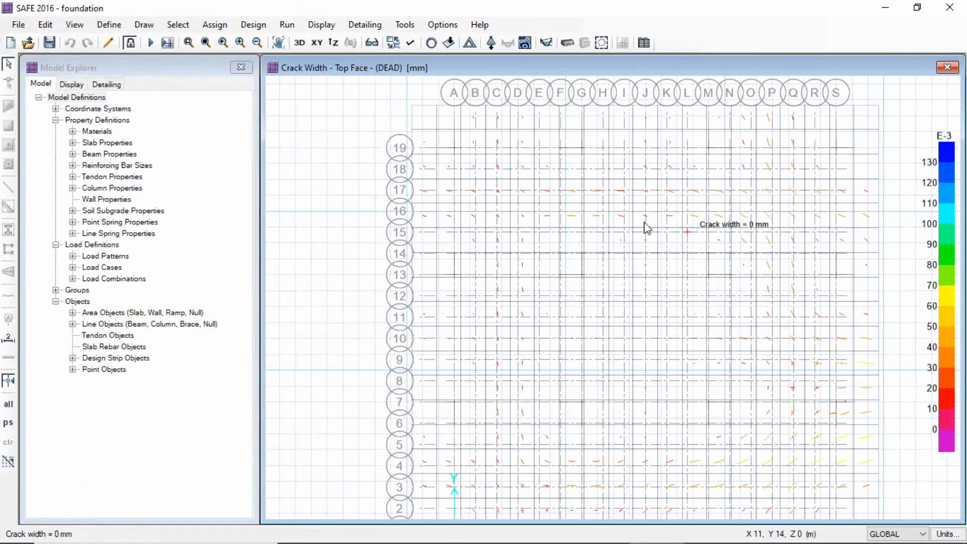
Run the detailing with individual bars generated in plan and in the 3D model and areas merged to clean edges
{"action": "scroll", "coordinate": [585, 214], "scroll_direction": "down", "scroll_amount": 1}
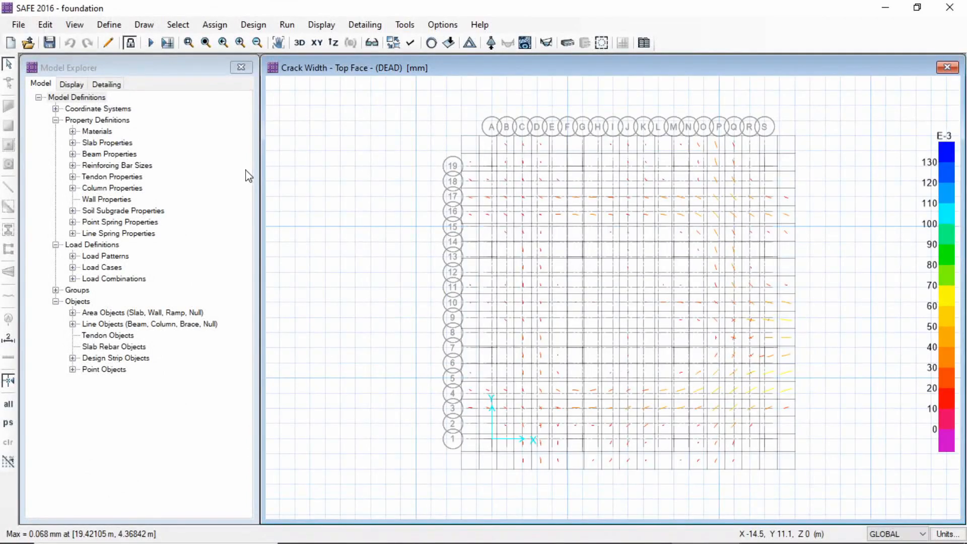
{"action": "left_click", "coordinate": [294, 28]}
{"action": "left_click", "coordinate": [336, 84]}
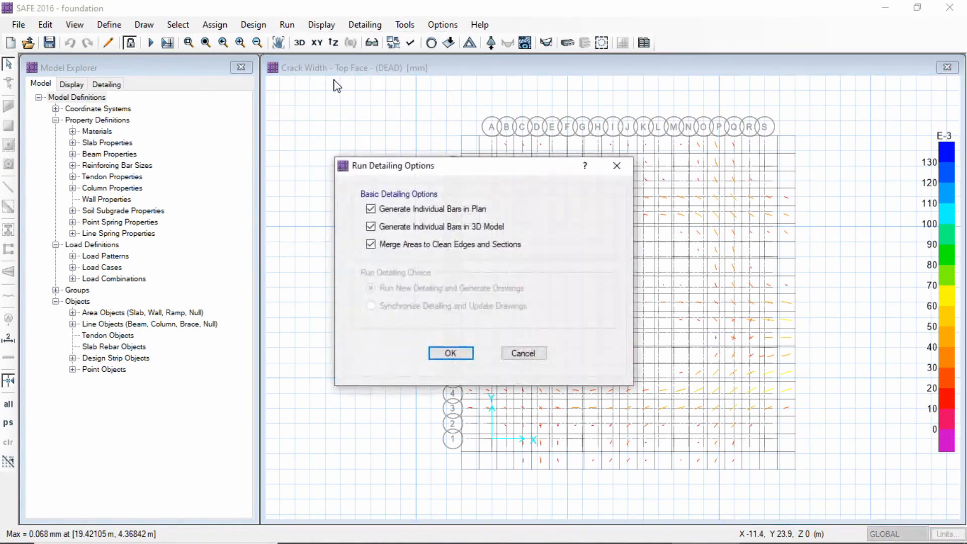
{"action": "left_click", "coordinate": [450, 353]}
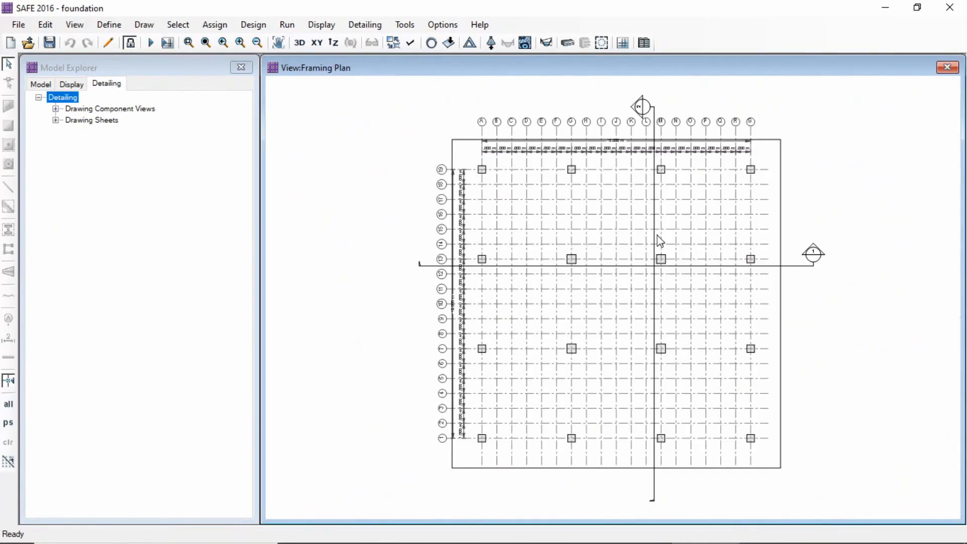
Examine the generated framing plan and open it from the slab drawing component views
{"action": "middle_click_drag", "start_coordinate": [653, 243], "coordinate": [617, 231]}
{"action": "scroll", "coordinate": [554, 198], "scroll_direction": "up", "scroll_amount": 1}
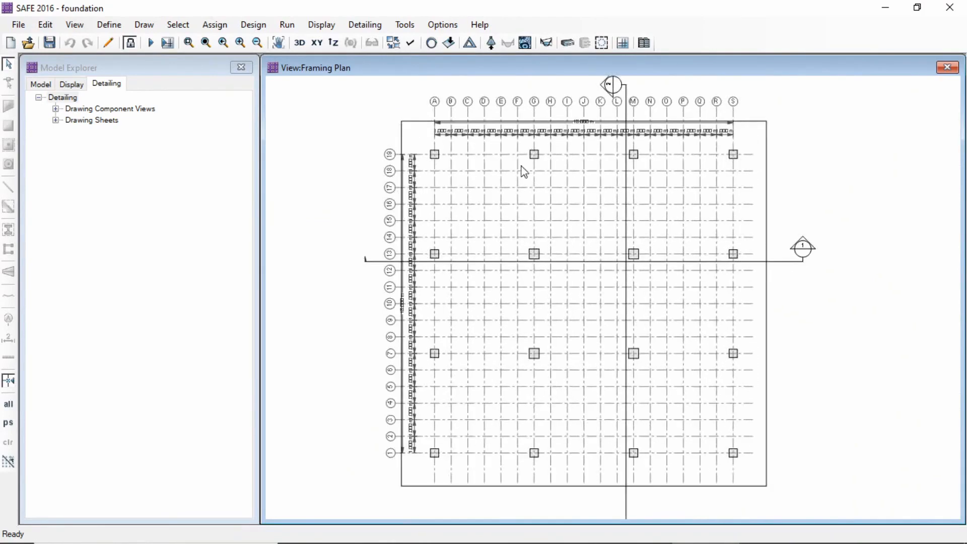
{"action": "middle_click_drag", "start_coordinate": [587, 188], "coordinate": [566, 191]}
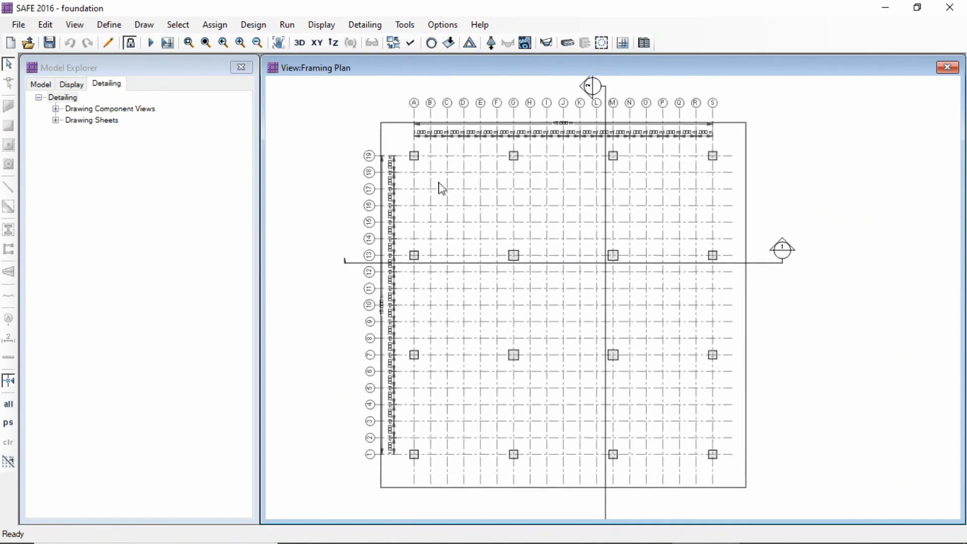
{"action": "left_click", "coordinate": [56, 110]}
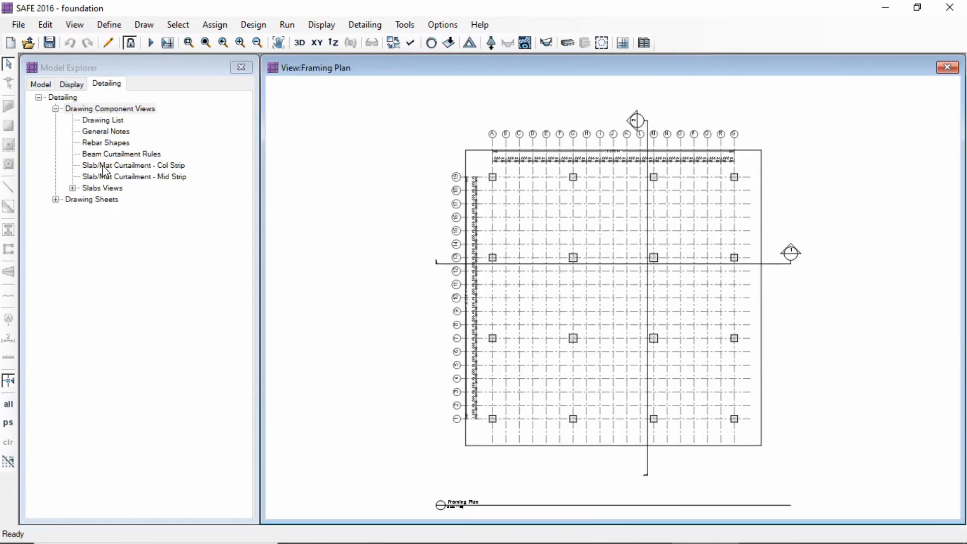
{"action": "left_click", "coordinate": [72, 189]}
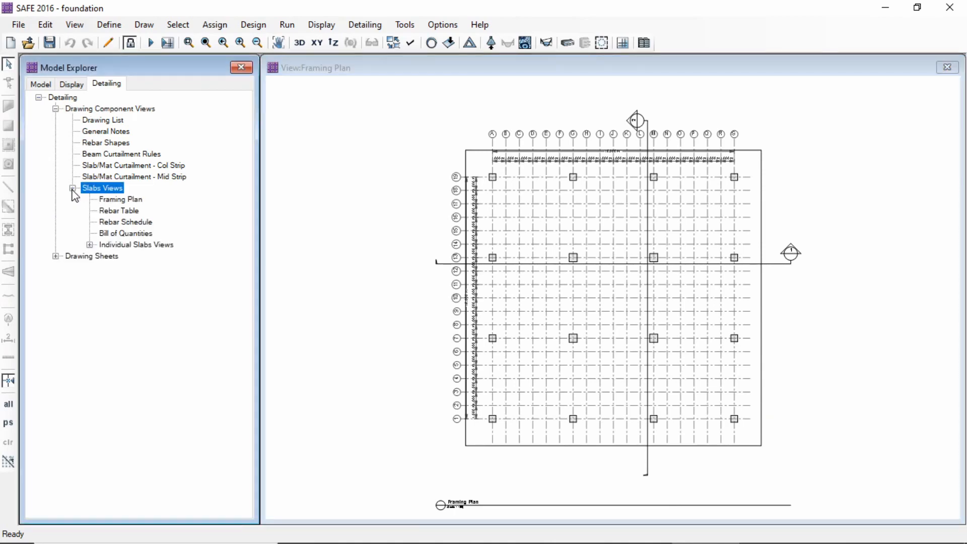
{"action": "left_click", "coordinate": [111, 201]}
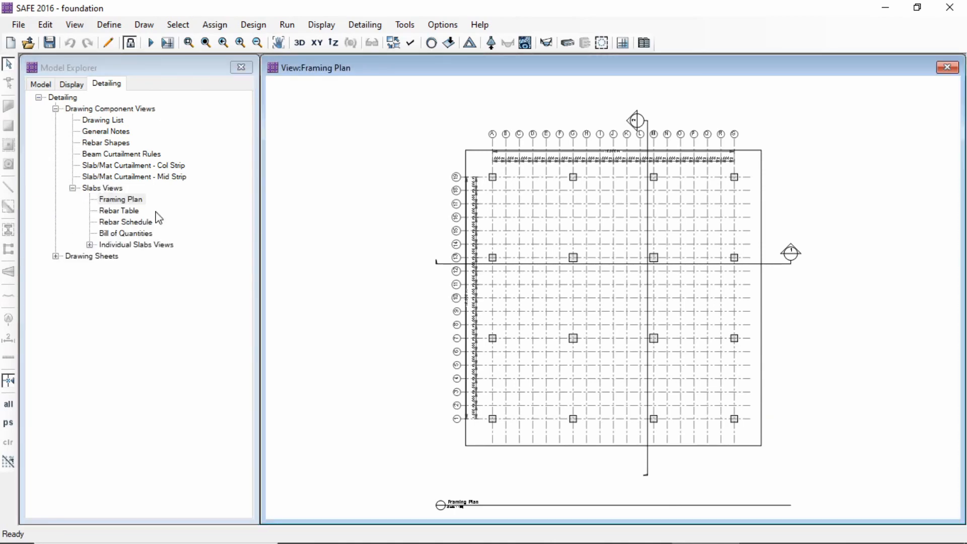
Open the slab rebar table and read its bar marks, diameters, cut lengths and numbers
{"action": "left_click", "coordinate": [114, 212]}
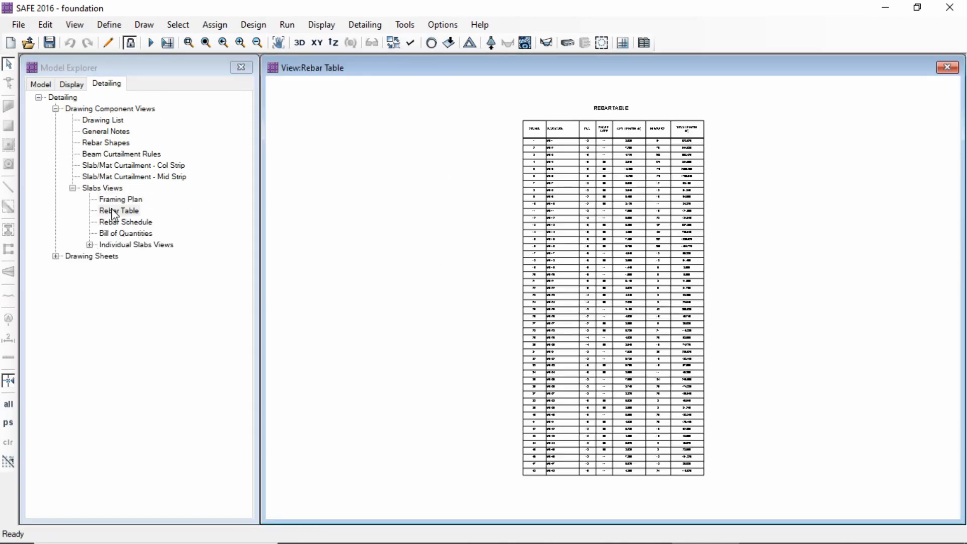
{"action": "scroll", "coordinate": [585, 187], "scroll_direction": "up", "scroll_amount": 5}
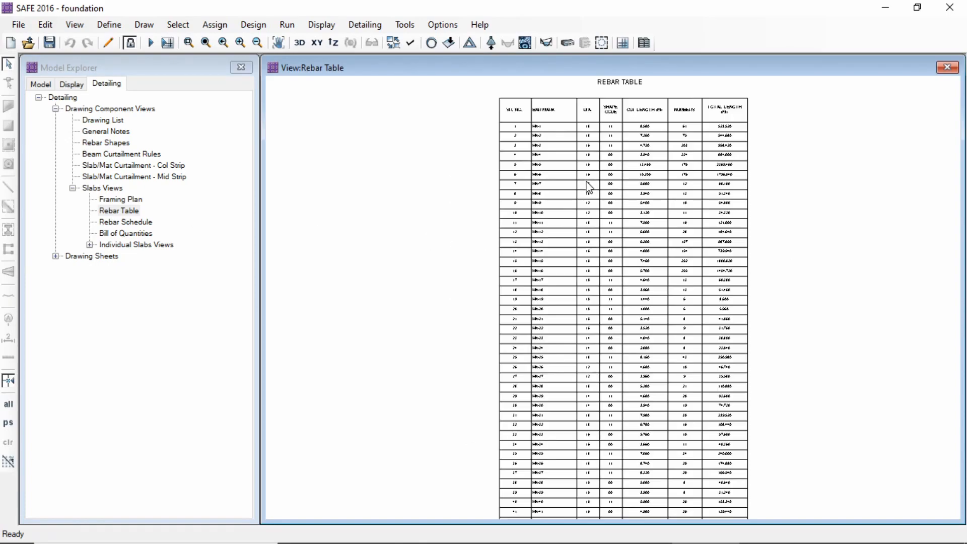
{"action": "scroll", "coordinate": [609, 141], "scroll_direction": "up", "scroll_amount": 1}
{"action": "middle_click_drag", "start_coordinate": [609, 141], "coordinate": [561, 219]}
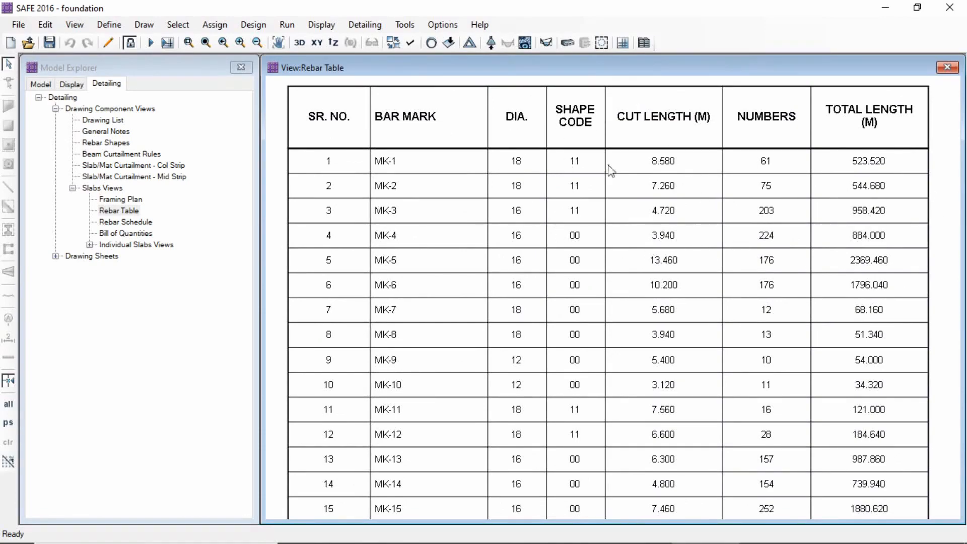
Review the slab rebar schedule and the bill of quantities by bar size
{"action": "left_click", "coordinate": [116, 222]}
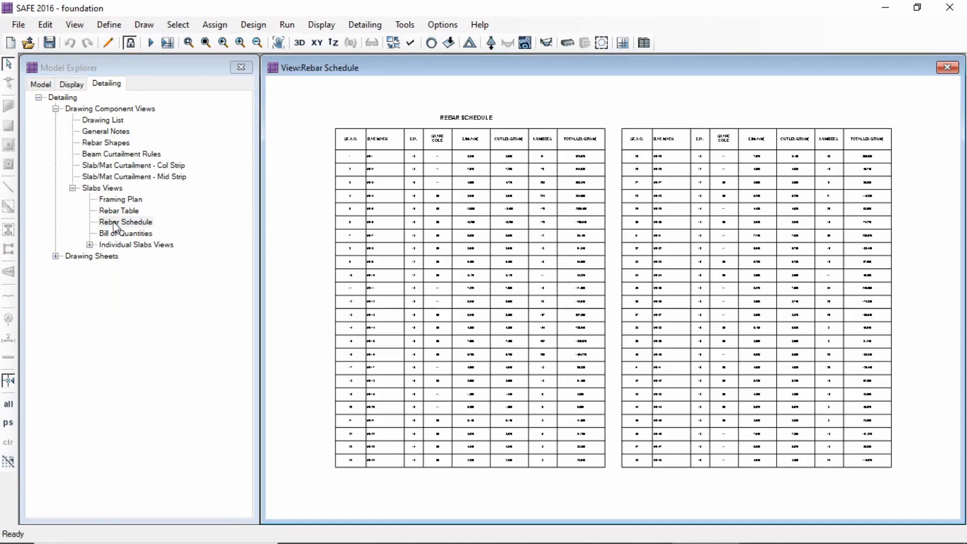
{"action": "scroll", "coordinate": [442, 180], "scroll_direction": "up", "scroll_amount": 2}
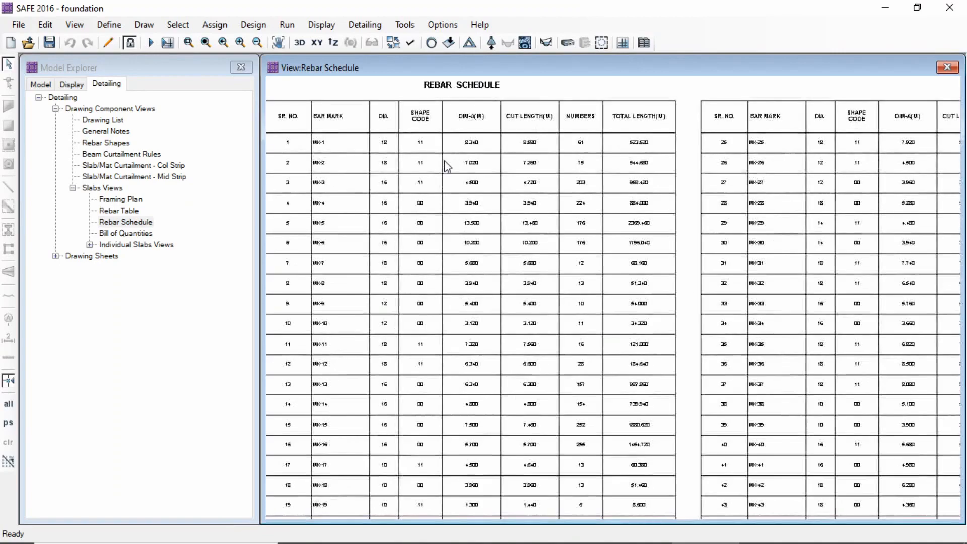
{"action": "scroll", "coordinate": [455, 176], "scroll_direction": "up", "scroll_amount": 1}
{"action": "scroll", "coordinate": [514, 171], "scroll_direction": "up", "scroll_amount": 1}
{"action": "middle_click_drag", "start_coordinate": [487, 174], "coordinate": [407, 96]}
{"action": "left_click", "coordinate": [117, 236]}
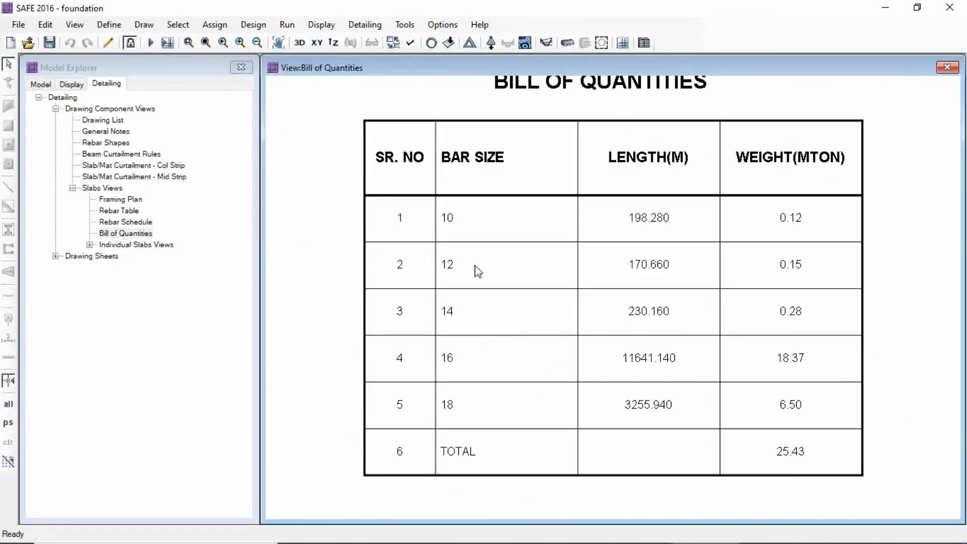
{"action": "middle_click_drag", "start_coordinate": [717, 264], "coordinate": [694, 274]}
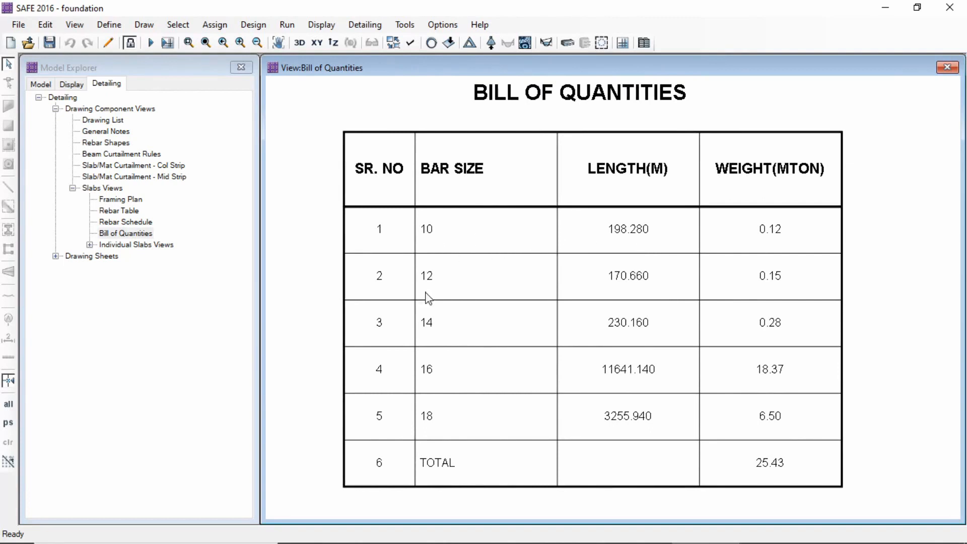
Open the rebar plan of Slab1 and examine the bar callouts around the columns
{"action": "left_click", "coordinate": [89, 245]}
{"action": "left_click", "coordinate": [107, 256]}
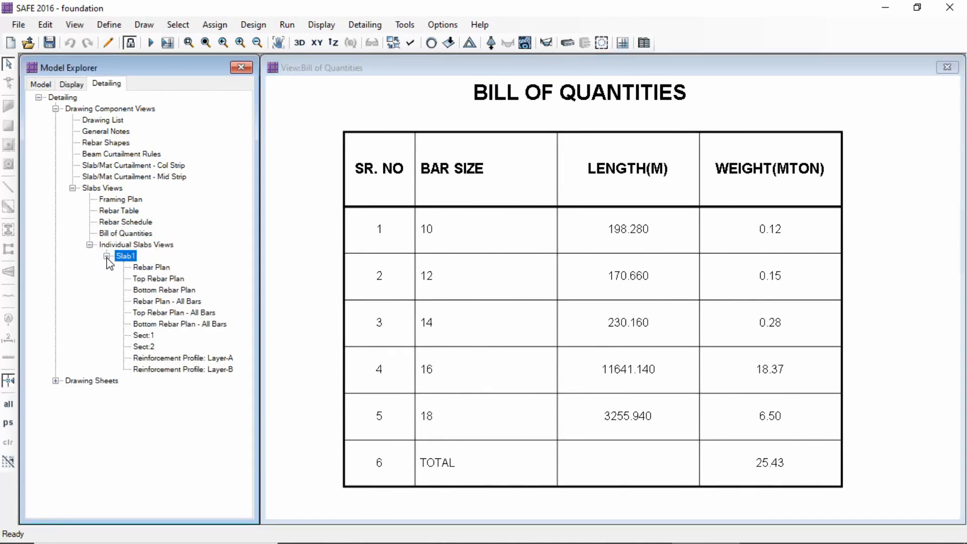
{"action": "double_click", "coordinate": [151, 268]}
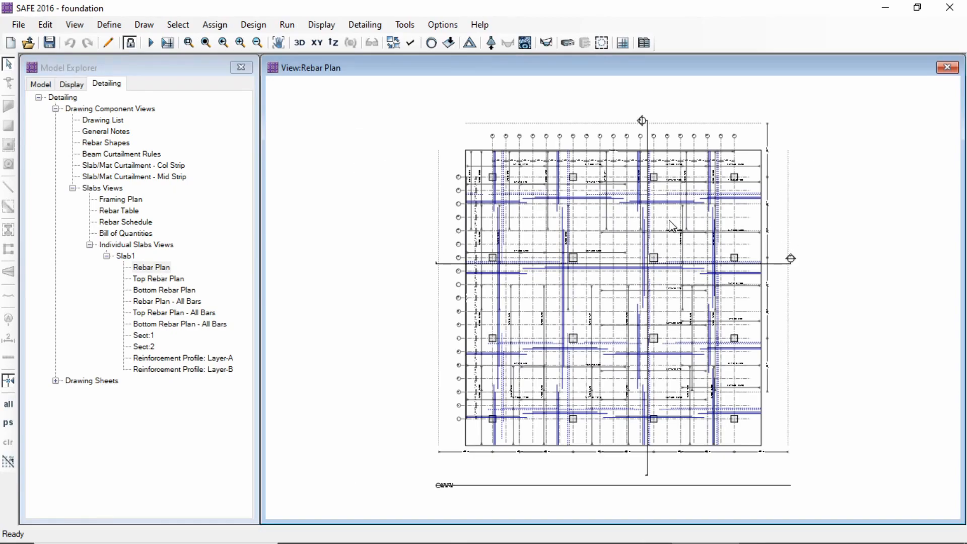
{"action": "scroll", "coordinate": [671, 225], "scroll_direction": "up", "scroll_amount": 6}
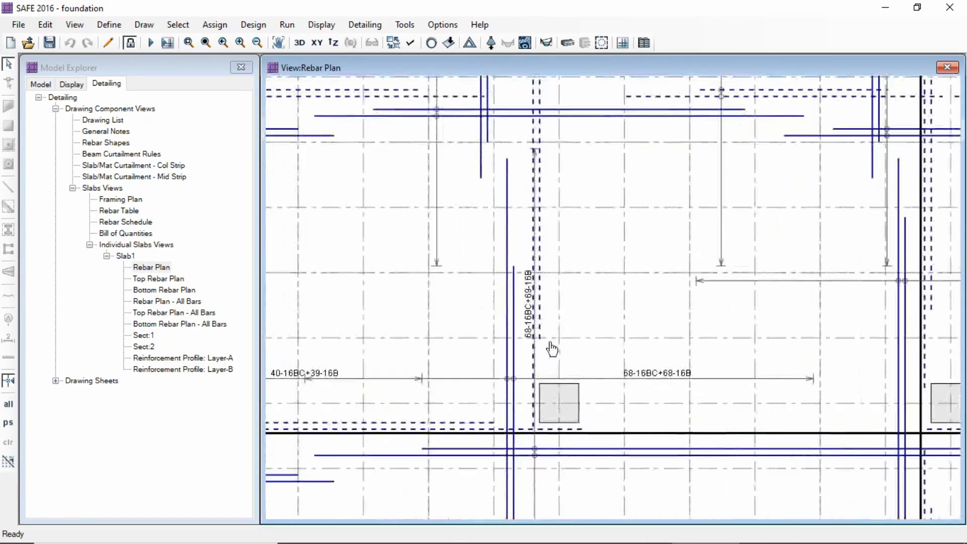
{"action": "middle_click_drag", "start_coordinate": [552, 348], "coordinate": [684, 218]}
{"action": "middle_click_drag", "start_coordinate": [548, 326], "coordinate": [751, 222]}
{"action": "middle_click_drag", "start_coordinate": [504, 345], "coordinate": [457, 188]}
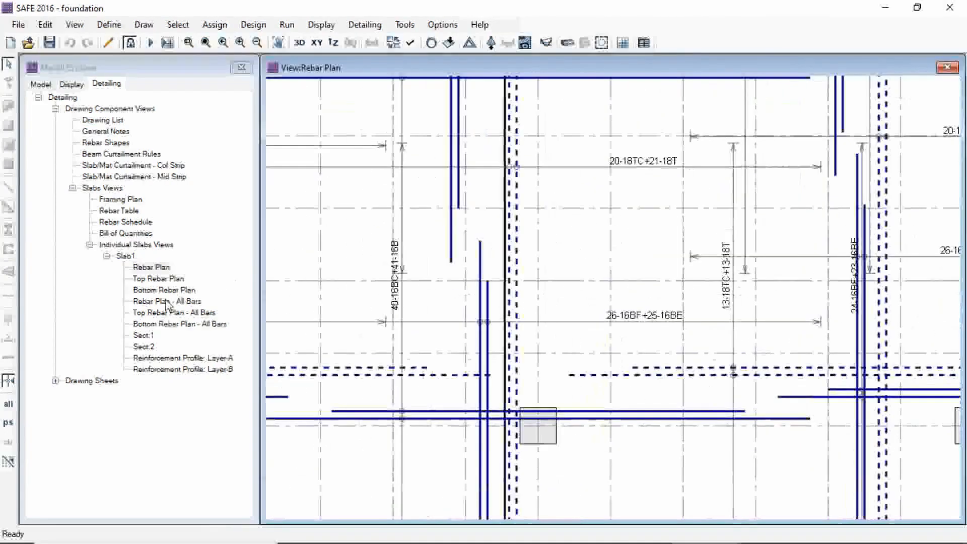
Open the top rebar plan of Slab1 and examine its bar callouts
{"action": "double_click", "coordinate": [145, 278]}
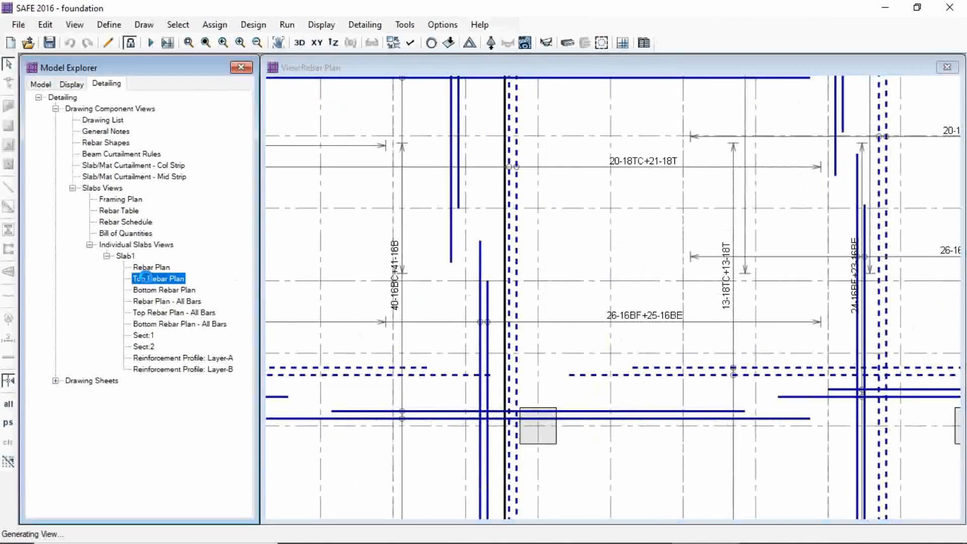
{"action": "scroll", "coordinate": [552, 307], "scroll_direction": "up", "scroll_amount": 6}
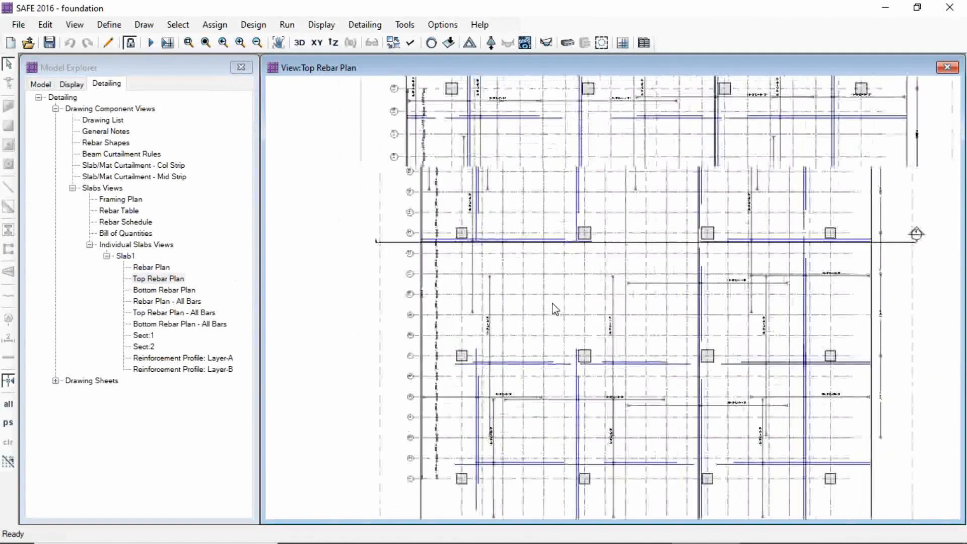
{"action": "middle_click_drag", "start_coordinate": [480, 257], "coordinate": [513, 313]}
{"action": "scroll", "coordinate": [512, 314], "scroll_direction": "up", "scroll_amount": 6}
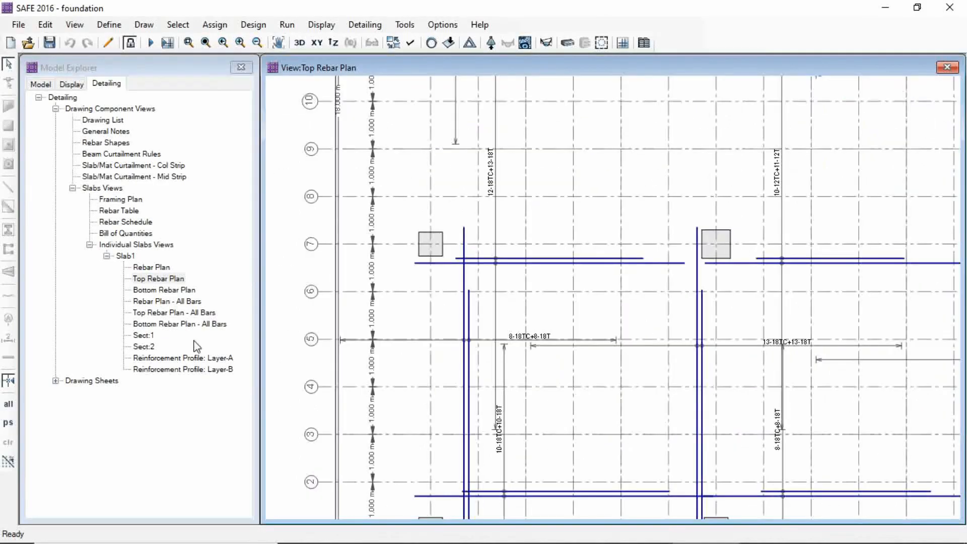
Display the Layer-A and Layer-B reinforcement profiles of Slab1 and examine the provided reinforcement along the strips
{"action": "double_click", "coordinate": [186, 358]}
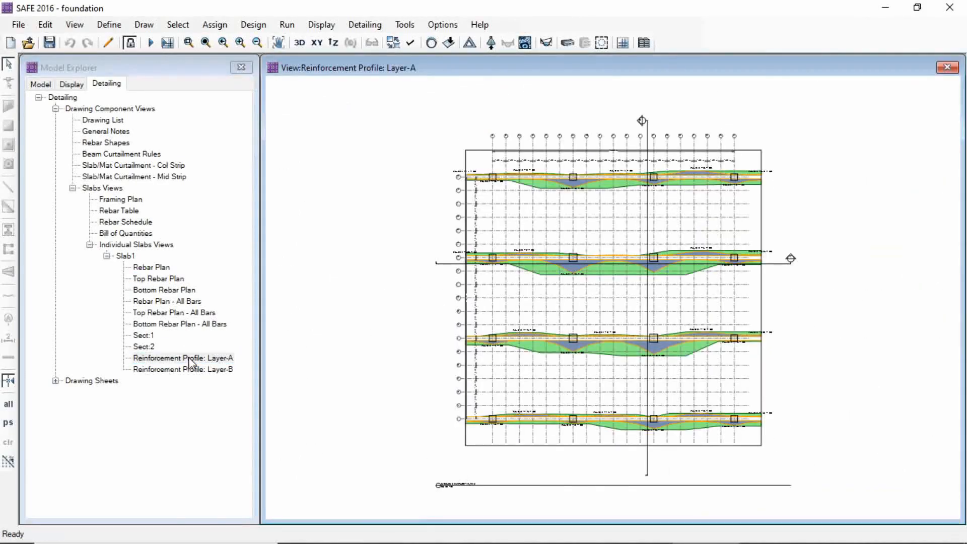
{"action": "scroll", "coordinate": [559, 203], "scroll_direction": "up", "scroll_amount": 10}
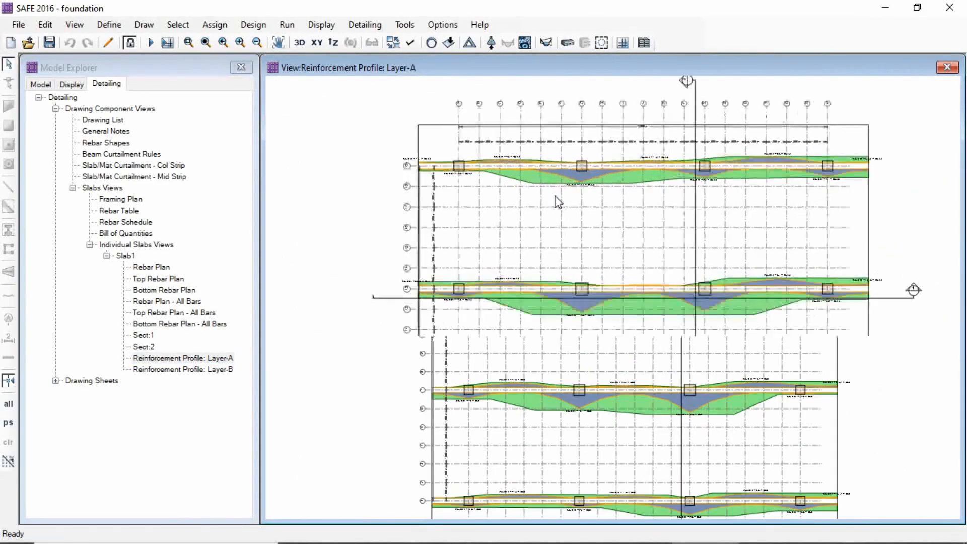
{"action": "scroll", "coordinate": [553, 232], "scroll_direction": "up", "scroll_amount": 6}
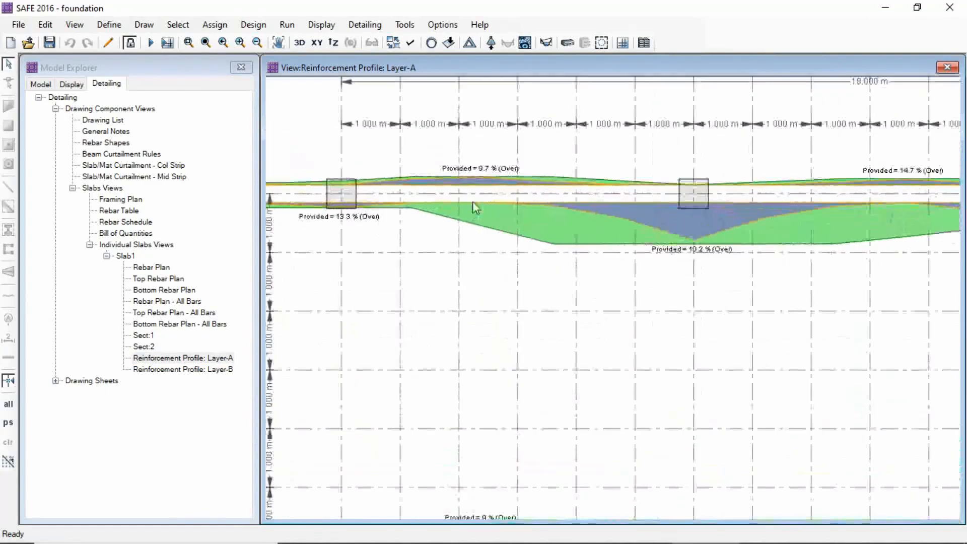
{"action": "double_click", "coordinate": [212, 370]}
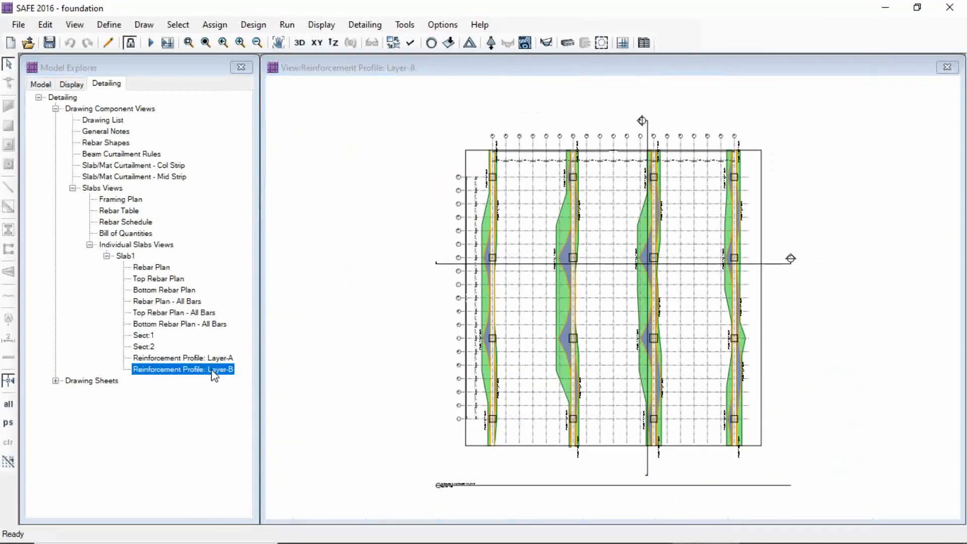
{"action": "scroll", "coordinate": [503, 276], "scroll_direction": "up", "scroll_amount": 5}
{"action": "scroll", "coordinate": [492, 273], "scroll_direction": "up", "scroll_amount": 5}
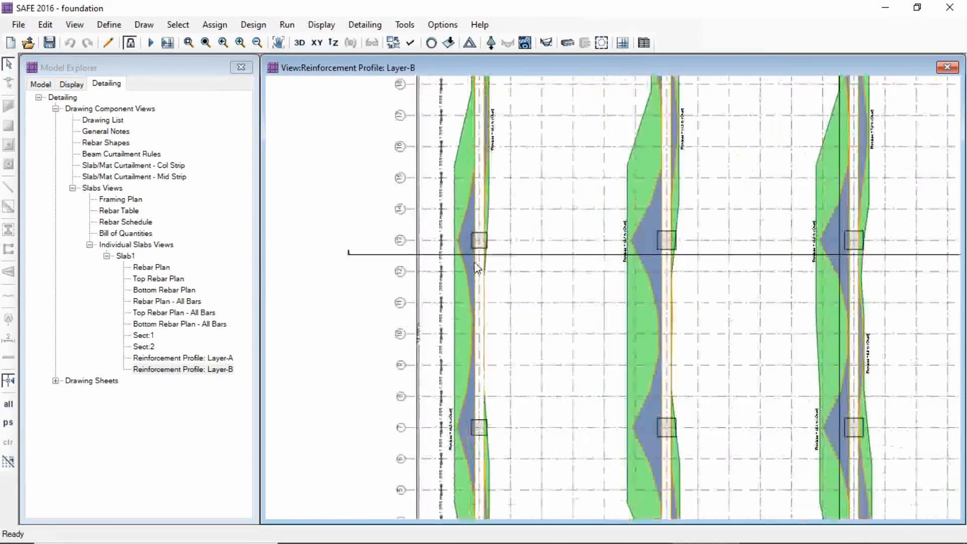
{"action": "middle_click_drag", "start_coordinate": [491, 240], "coordinate": [450, 329]}
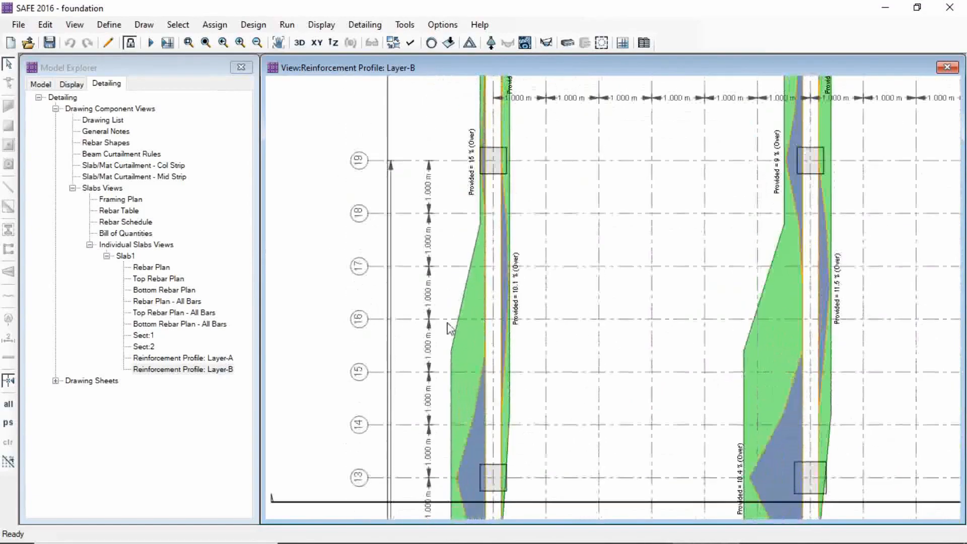
Open Slab1's Sect:1 and examine the slab depth and top and bottom bar callouts, and open Sect:2
{"action": "double_click", "coordinate": [148, 336]}
{"action": "scroll", "coordinate": [366, 330], "scroll_direction": "up", "scroll_amount": 5}
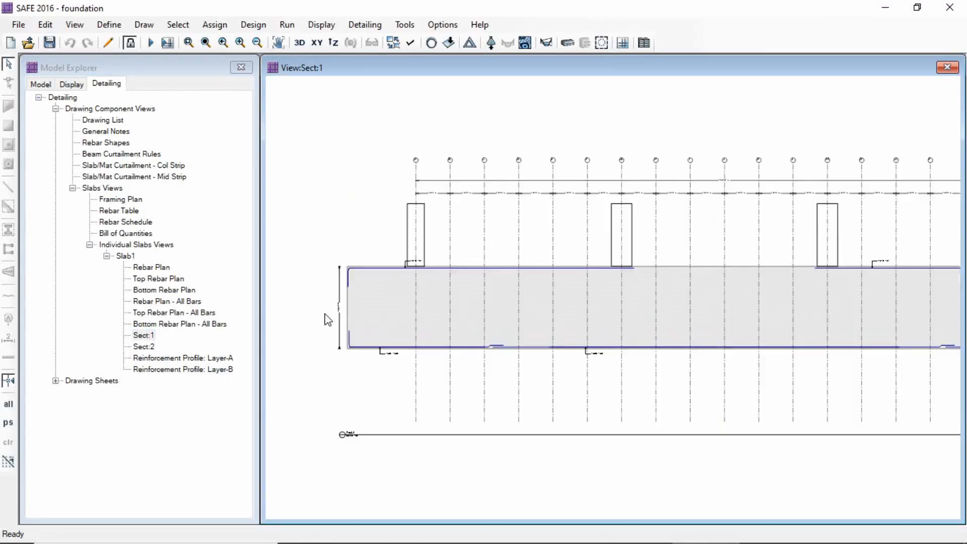
{"action": "scroll", "coordinate": [448, 351], "scroll_direction": "up", "scroll_amount": 5}
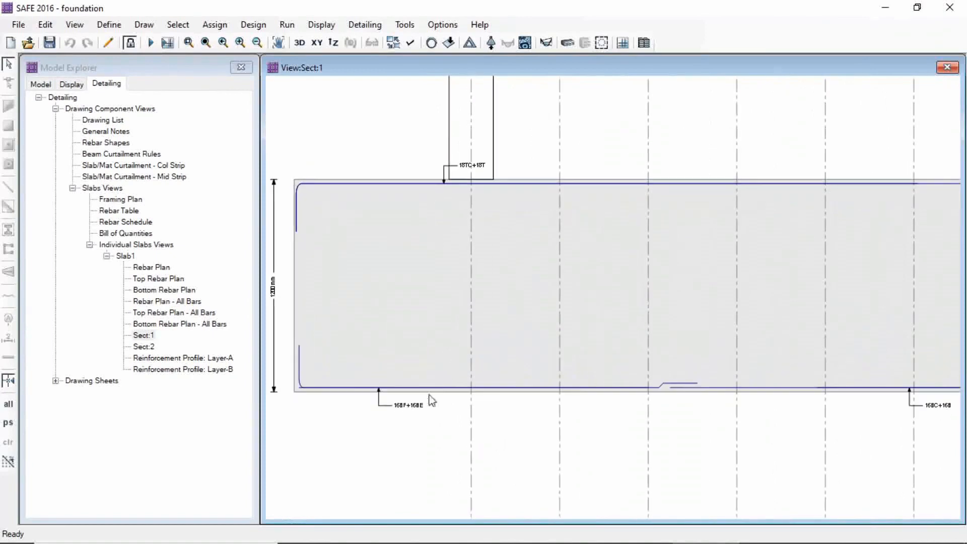
{"action": "scroll", "coordinate": [422, 334], "scroll_direction": "down", "scroll_amount": 4}
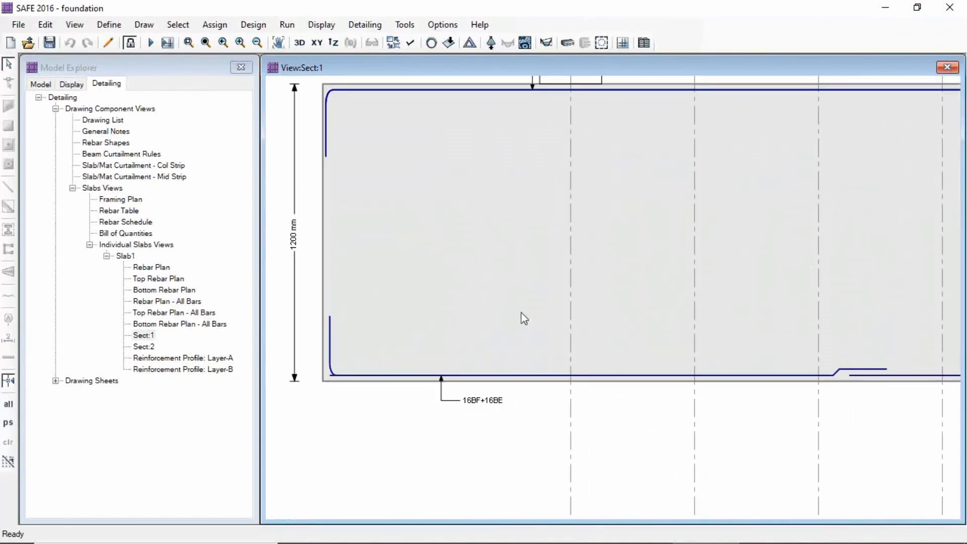
{"action": "scroll", "coordinate": [613, 327], "scroll_direction": "up", "scroll_amount": 2}
{"action": "left_click", "coordinate": [143, 346]}
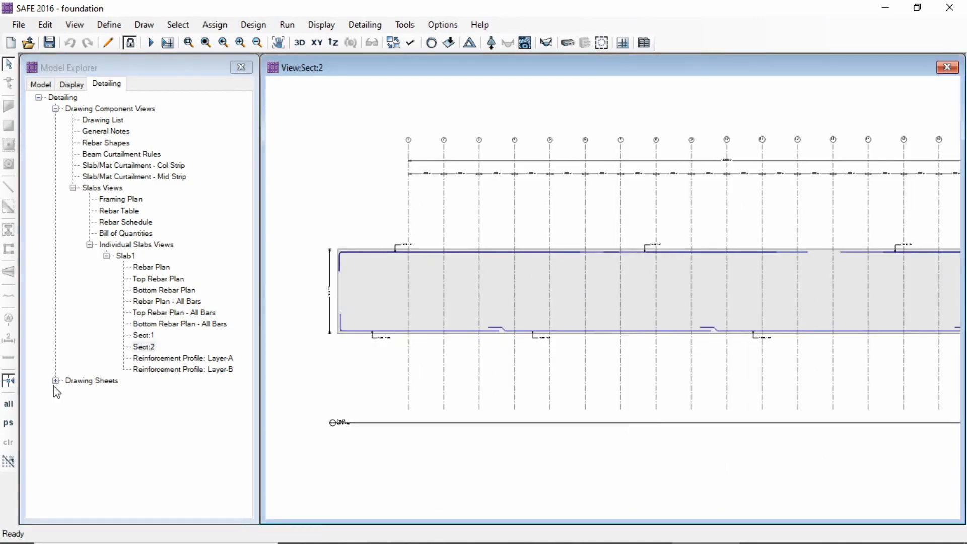
Open the cover sheet from the drawing sheets and view its cover note
{"action": "left_click", "coordinate": [56, 381]}
{"action": "double_click", "coordinate": [113, 392]}
{"action": "scroll", "coordinate": [645, 337], "scroll_direction": "up", "scroll_amount": 4}
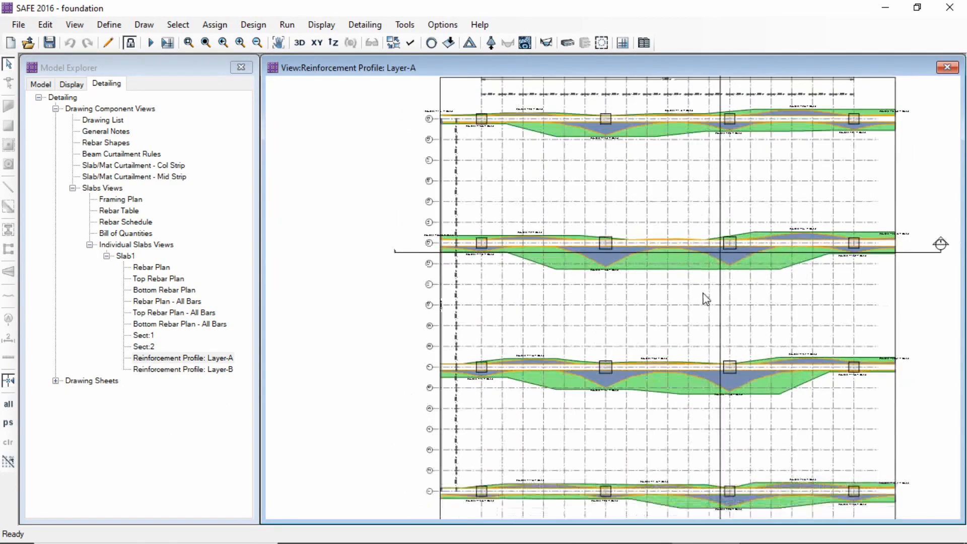
{"action": "scroll", "coordinate": [760, 281], "scroll_direction": "down", "scroll_amount": 3}
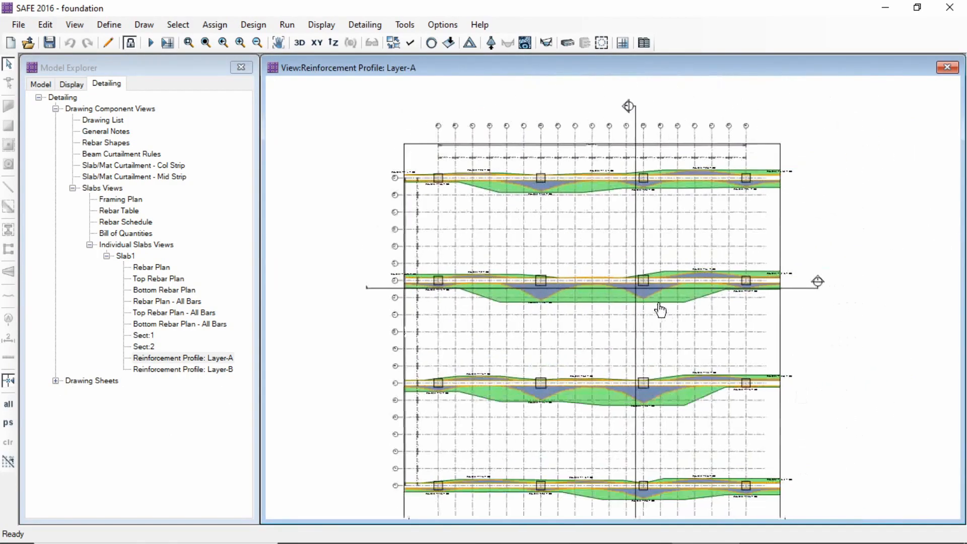